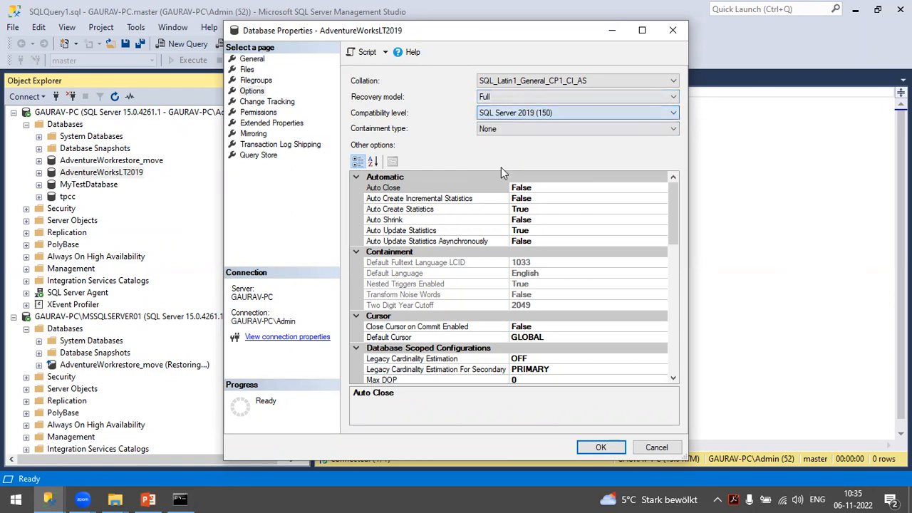
# - Enable AdventureWorksLT2019 as a primary database in a log shipping configuration
pyautogui.click(271, 146)
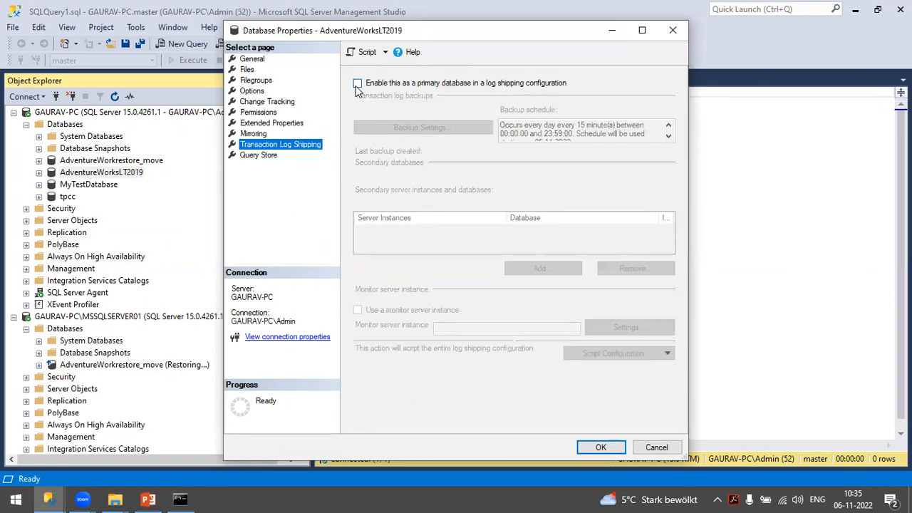
pyautogui.click(357, 84)
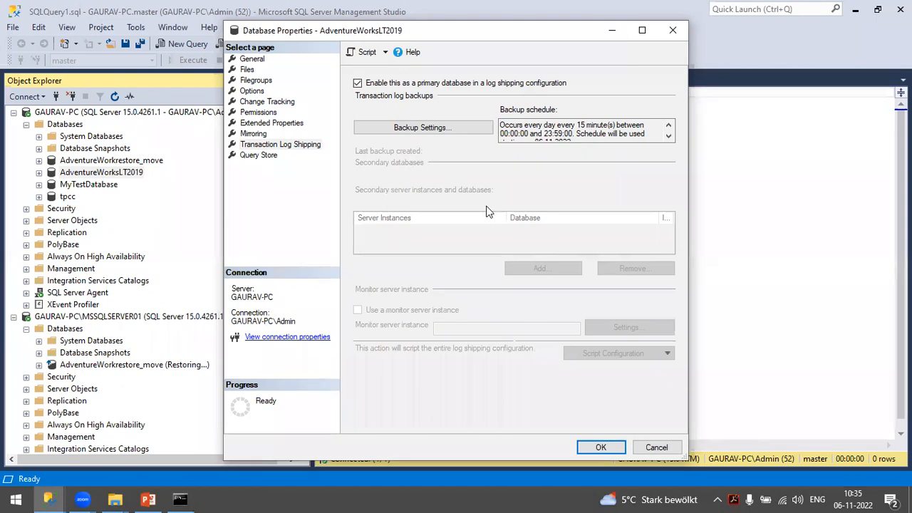
pyautogui.moveTo(421, 30); pyautogui.dragTo(404, 10)
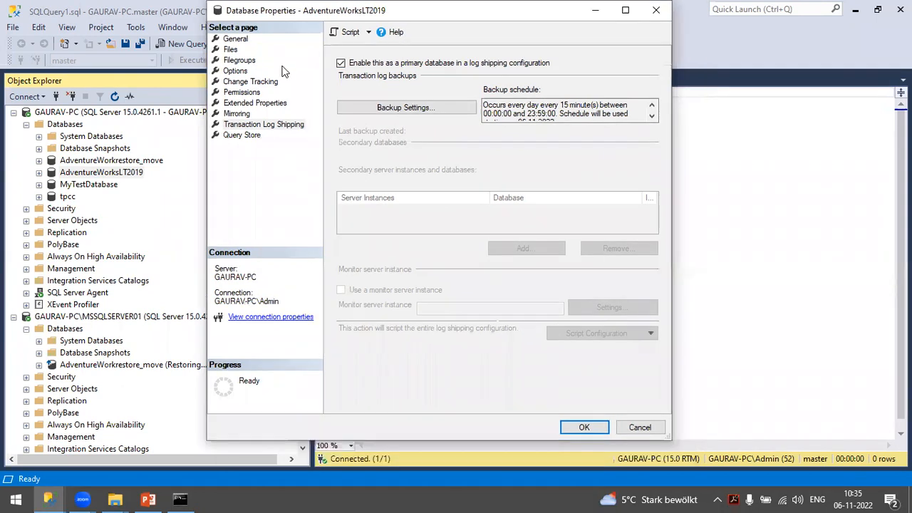
# - Set the network path to the transaction log backup folder to \\127.0.0.1\logshiping, adapting the path copied from the shared Log_copy folder in File Explorer
pyautogui.click(417, 109)
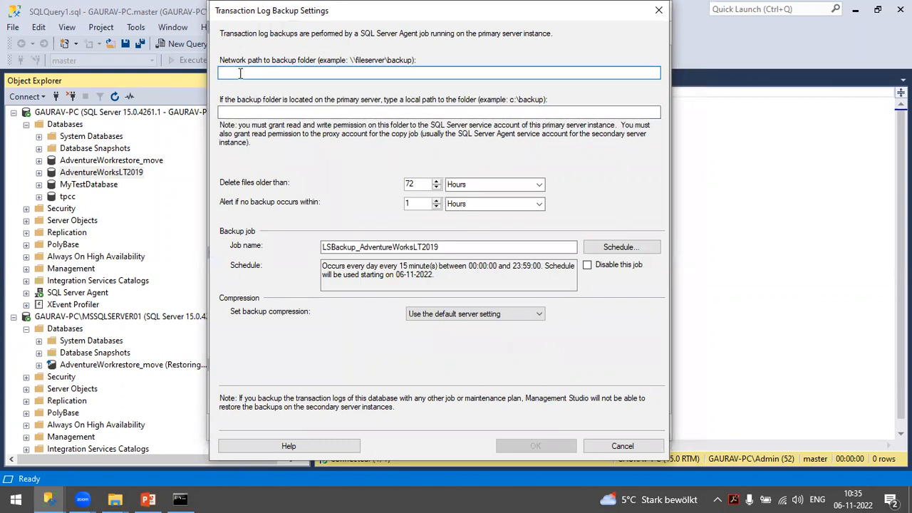
pyautogui.click(113, 499)
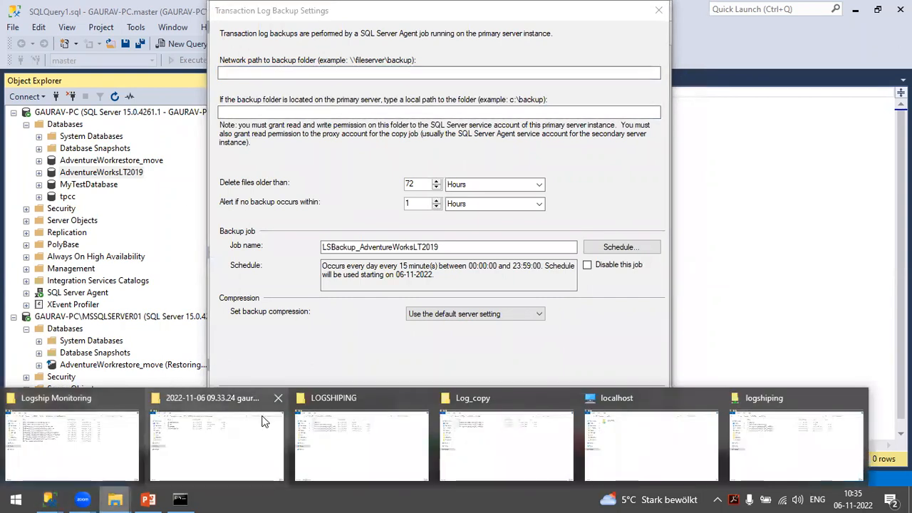
pyautogui.click(351, 442)
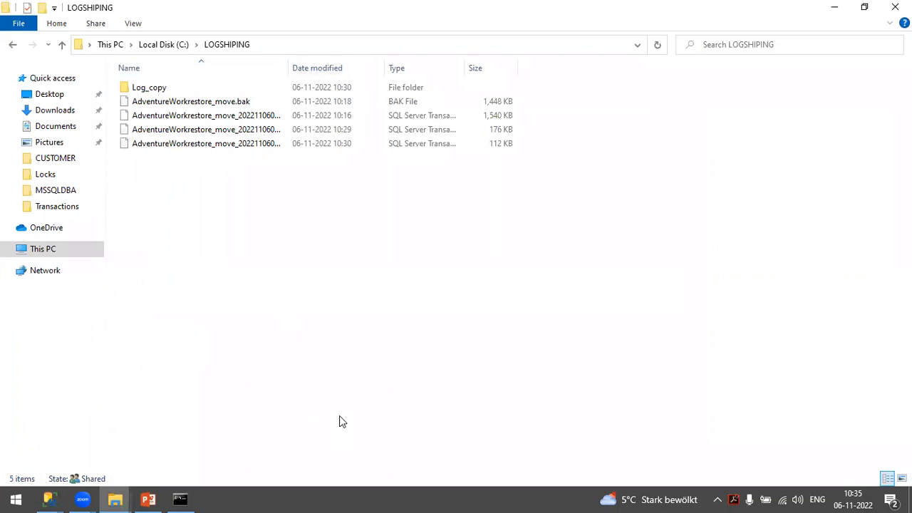
pyautogui.click(115, 499)
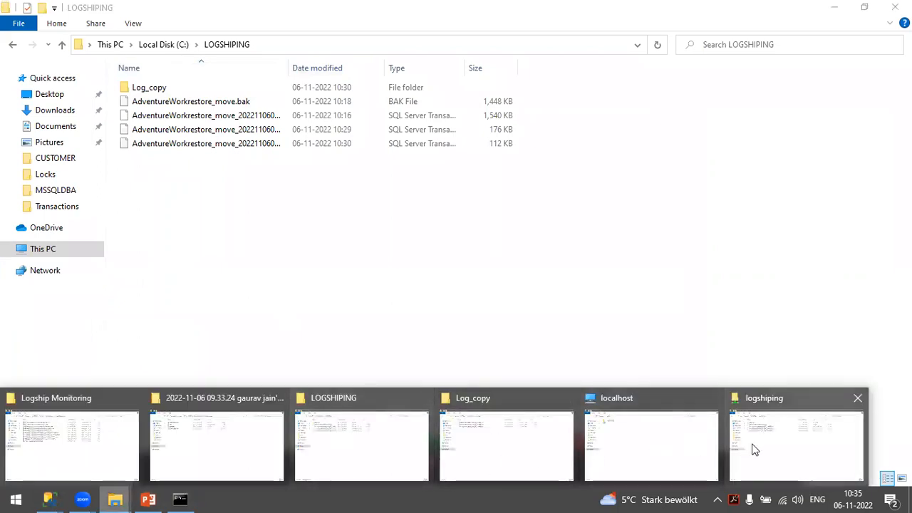
pyautogui.click(549, 439)
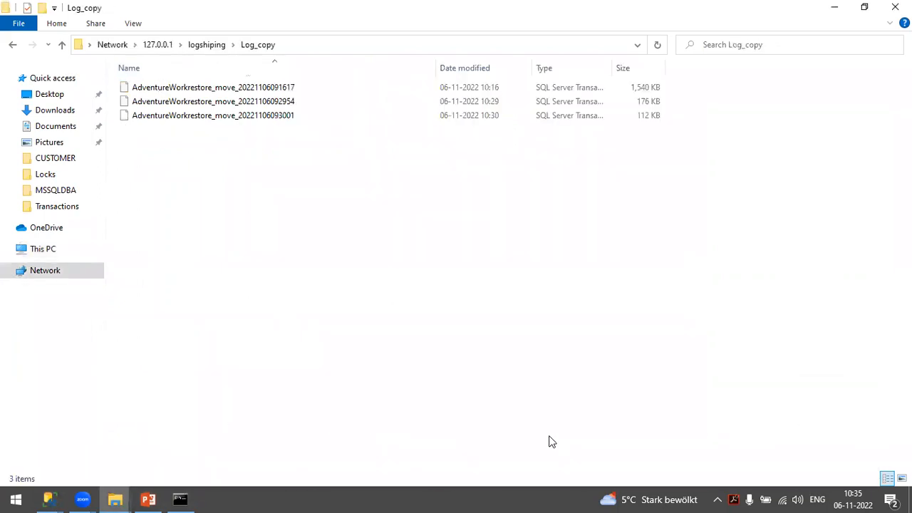
pyautogui.click(300, 50)
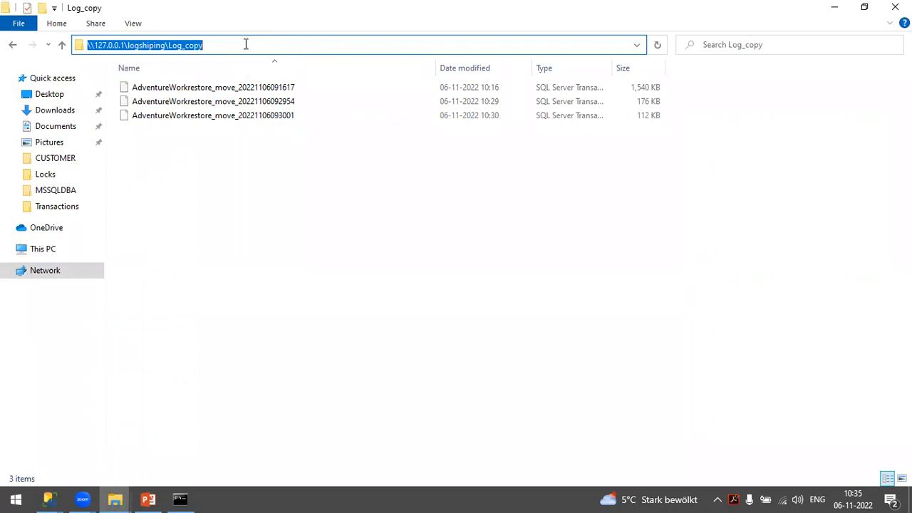
pyautogui.hotkey('ctrl', 'c')
pyautogui.hotkey('alt', 'Tab')
pyautogui.hotkey('alt', 'Tab')
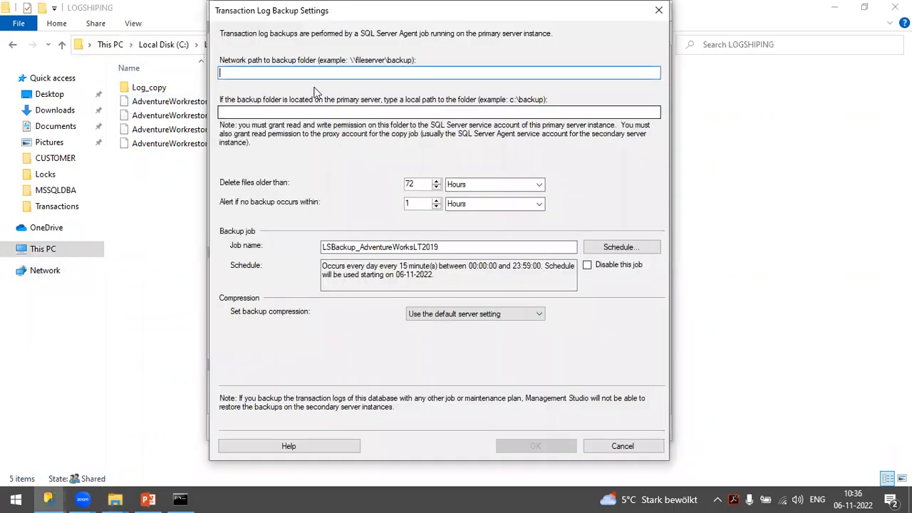
pyautogui.hotkey('ctrl', 'v')
pyautogui.moveTo(291, 73); pyautogui.dragTo(367, 83)
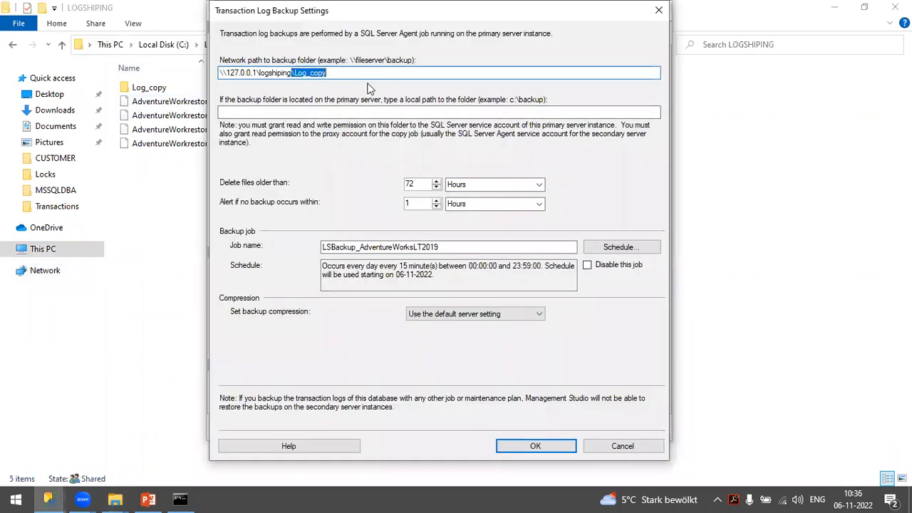
pyautogui.press('BackSpace')
# - Set the local backup folder to C:\LOGSHIPING, copied from File Explorer, and accept the transaction log backup settings
pyautogui.click(285, 112)
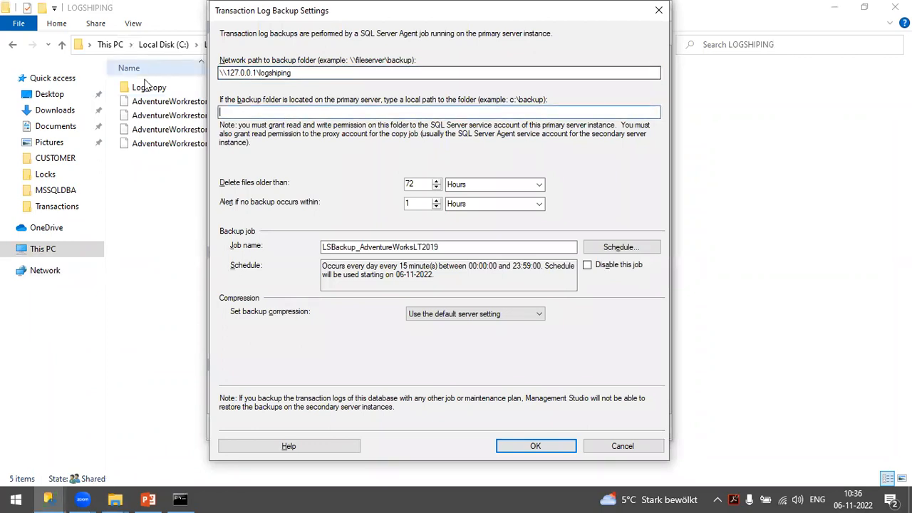
pyautogui.click(164, 173)
pyautogui.click(269, 44)
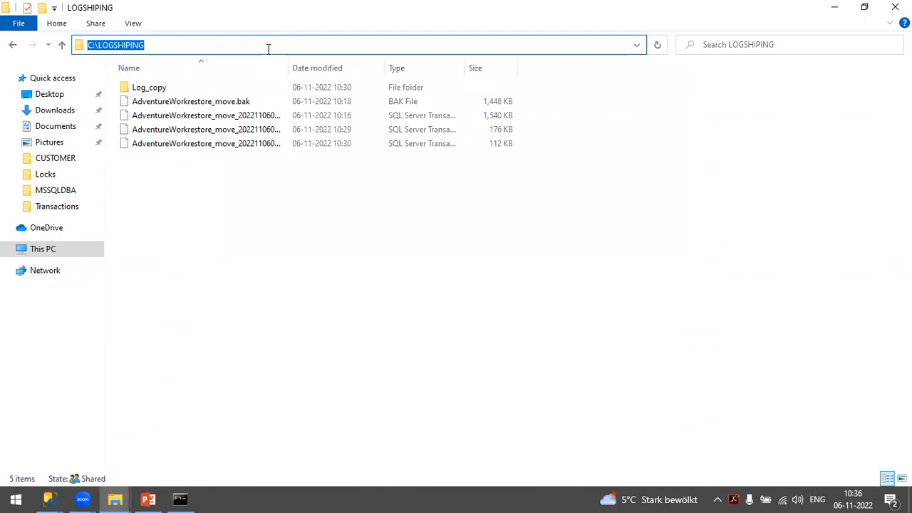
pyautogui.hotkey('alt', 'Tab')
pyautogui.hotkey('ctrl', 'v')
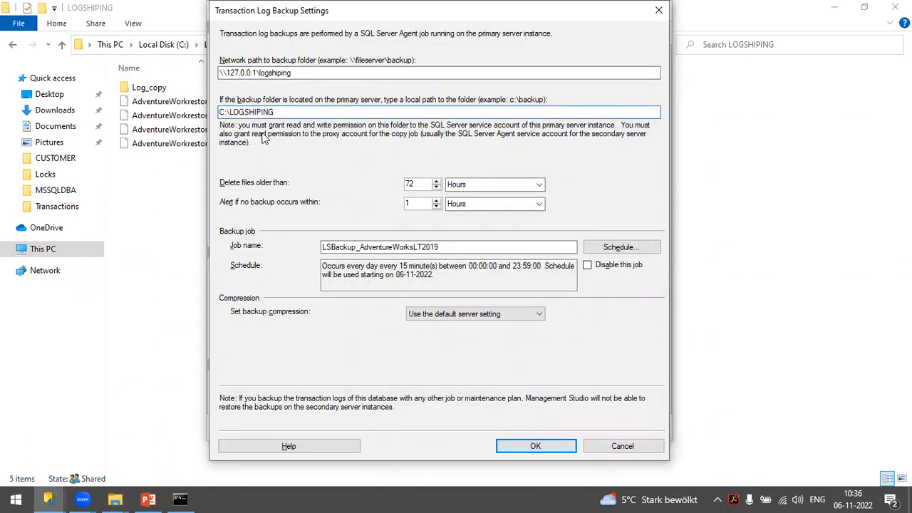
pyautogui.click(167, 44)
pyautogui.click(258, 45)
pyautogui.hotkey('alt', 'Tab')
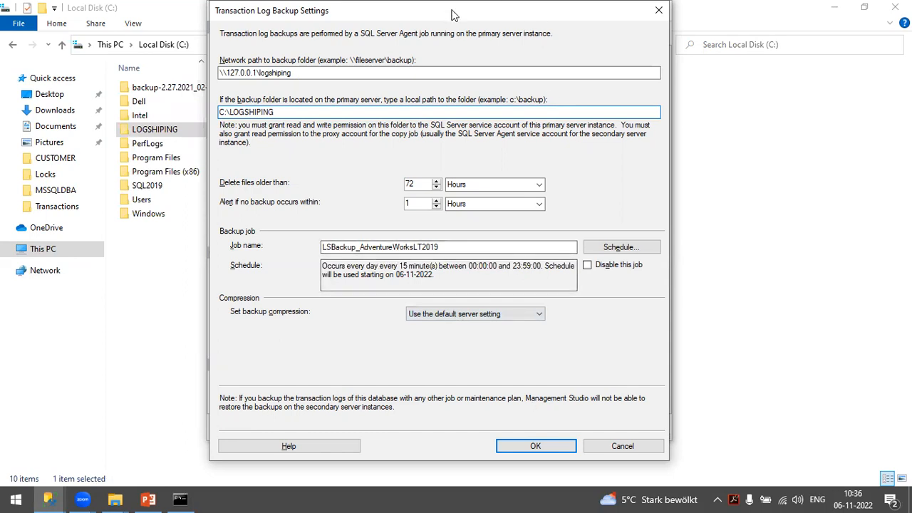
pyautogui.moveTo(460, 15); pyautogui.dragTo(455, 16)
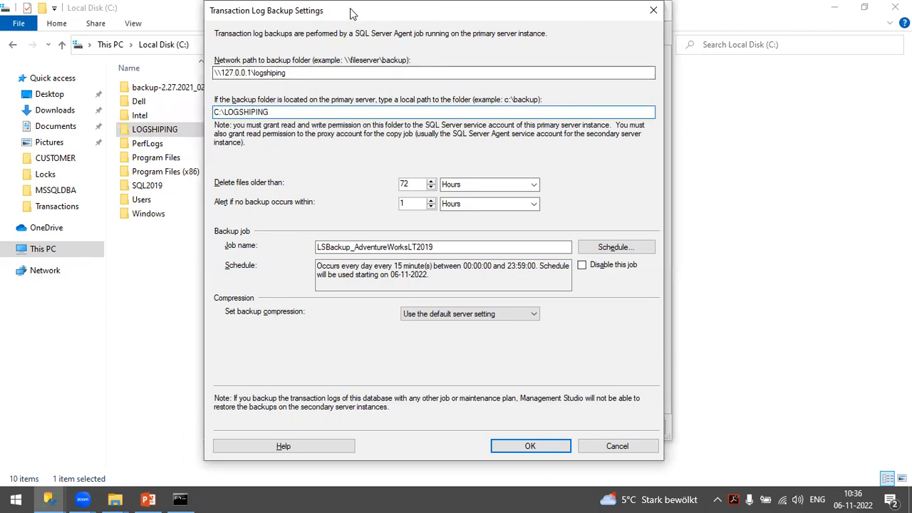
pyautogui.moveTo(351, 12); pyautogui.dragTo(140, 6)
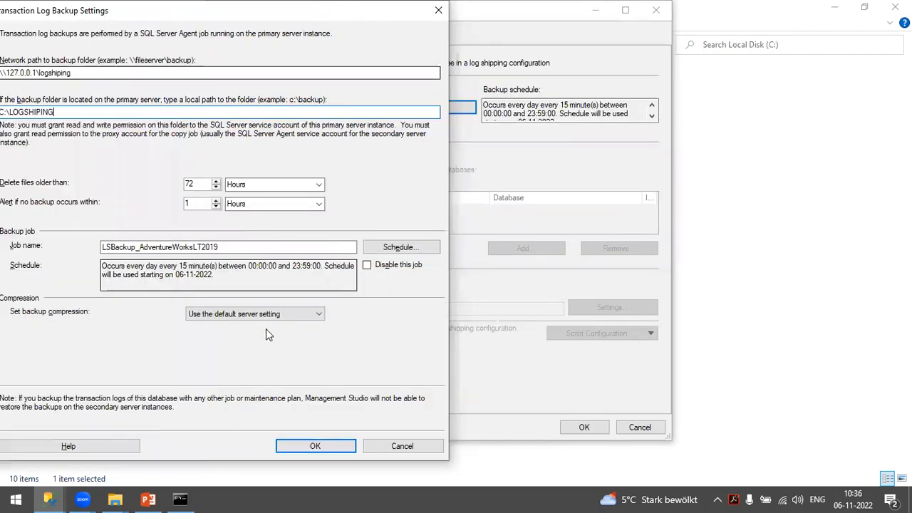
pyautogui.click(321, 438)
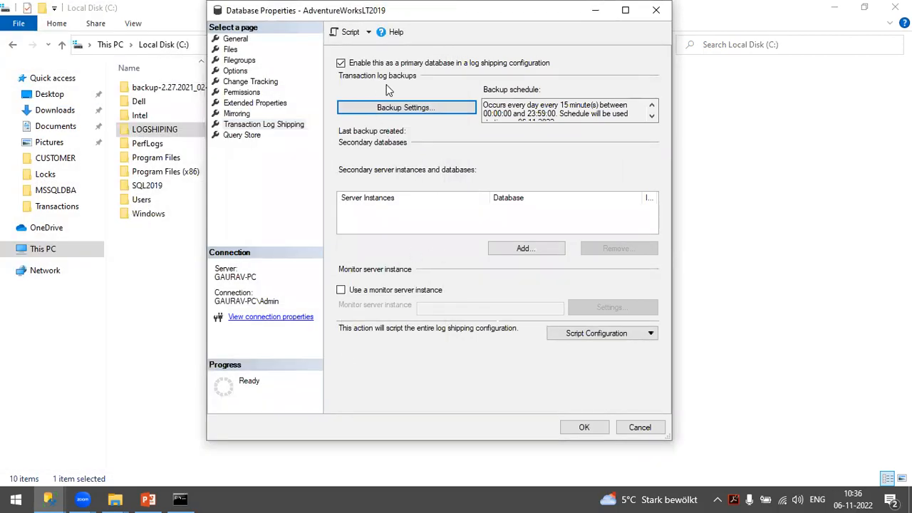
# - Start adding a secondary database and connect to the MSSQLSERVER01 instance using Windows Authentication
pyautogui.click(526, 249)
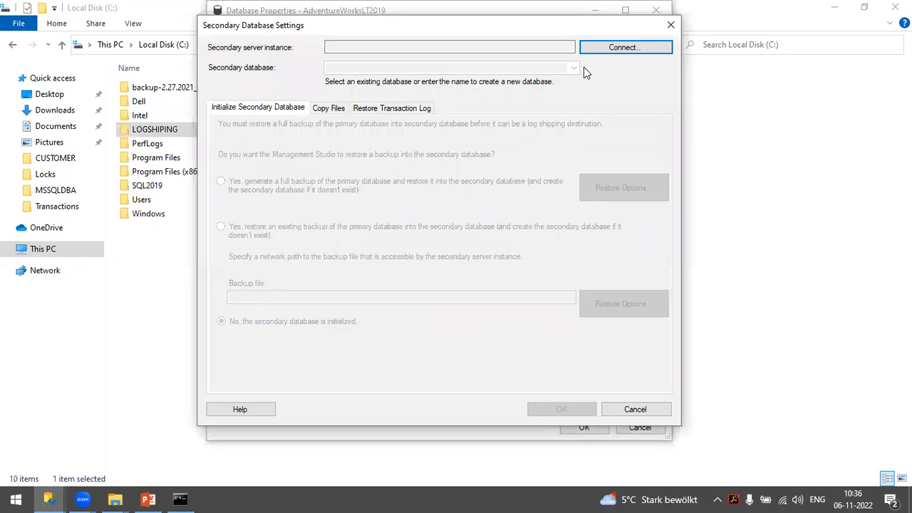
pyautogui.click(624, 49)
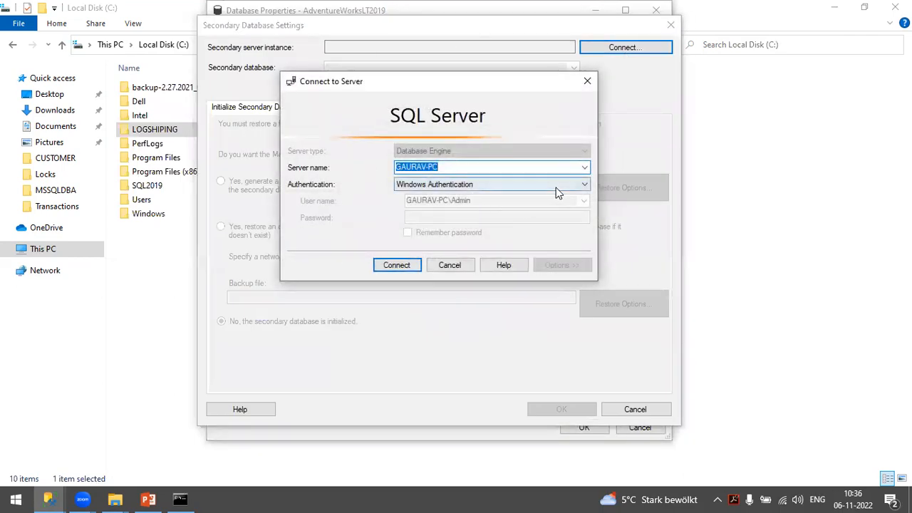
pyautogui.click(584, 171)
pyautogui.click(458, 190)
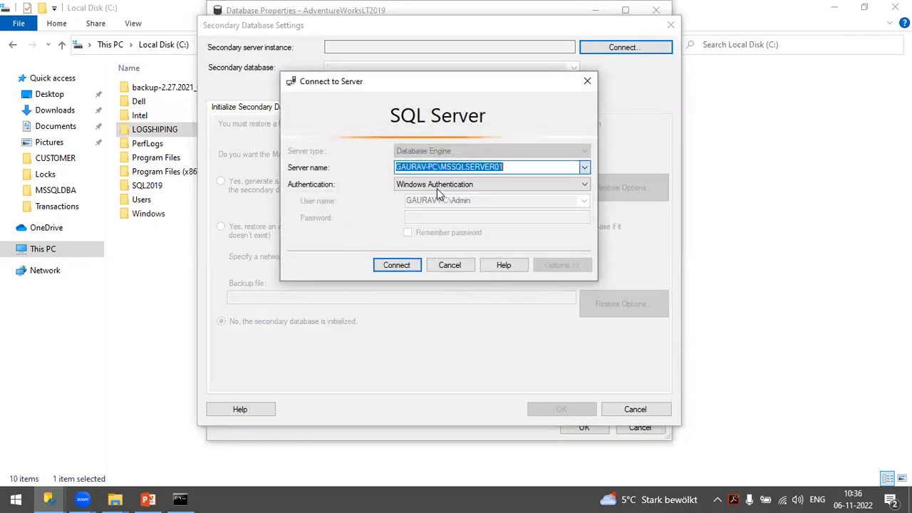
pyautogui.click(396, 265)
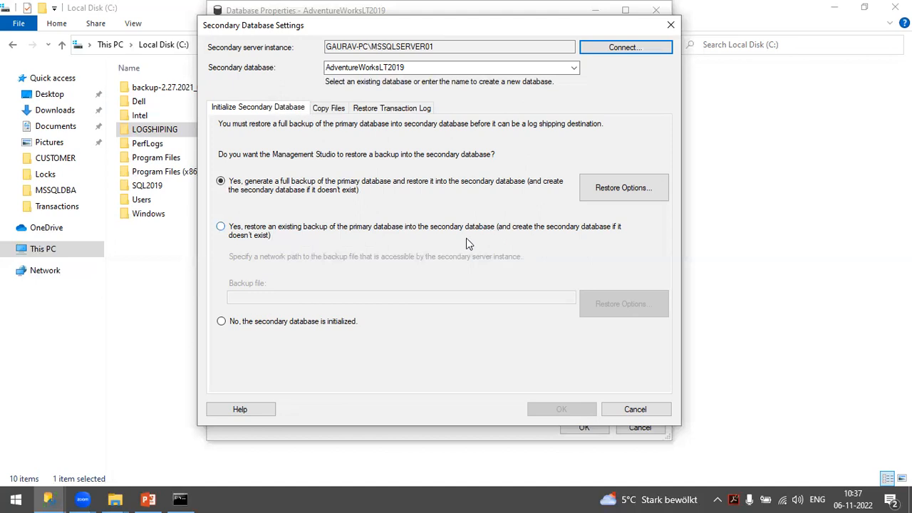
# - Check the restore options for a generated full backup and choose the option stating that the secondary database is initialized
pyautogui.click(619, 182)
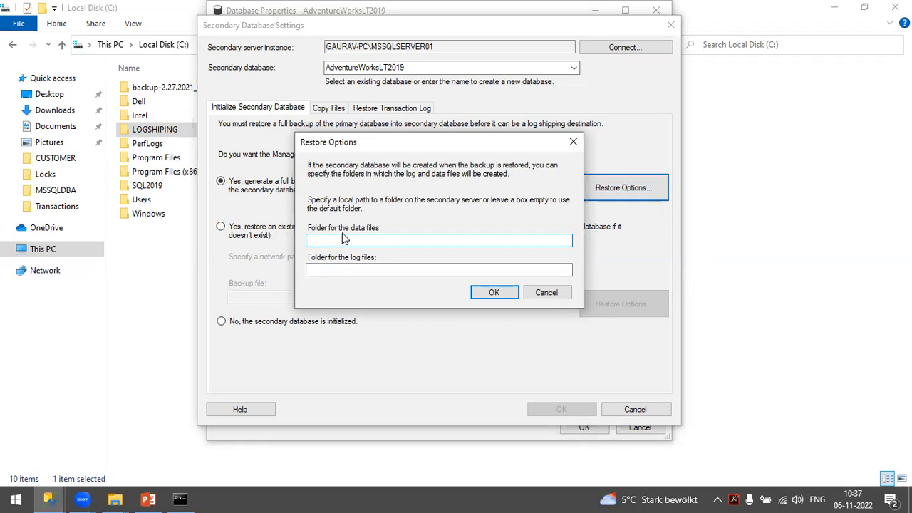
pyautogui.click(550, 292)
pyautogui.click(221, 323)
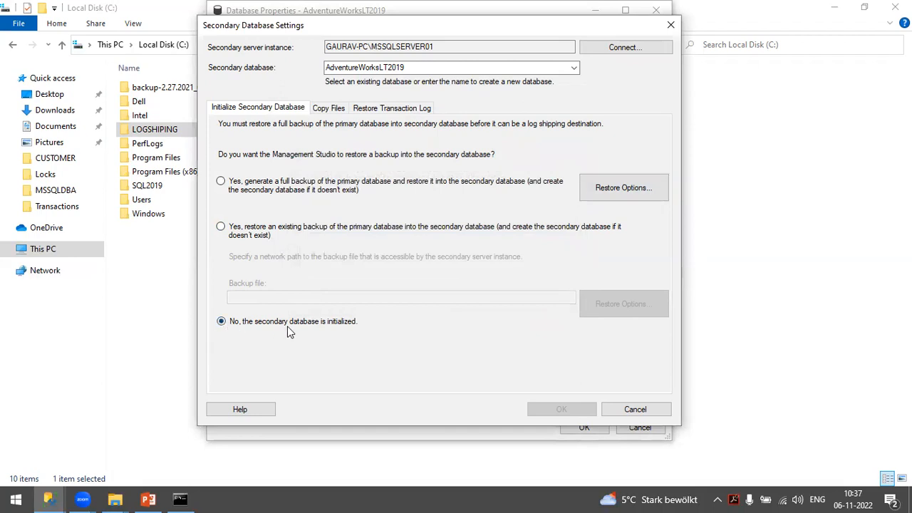
# - Review the file copy and transaction log restore settings, and discard the entire log shipping configuration
pyautogui.click(328, 108)
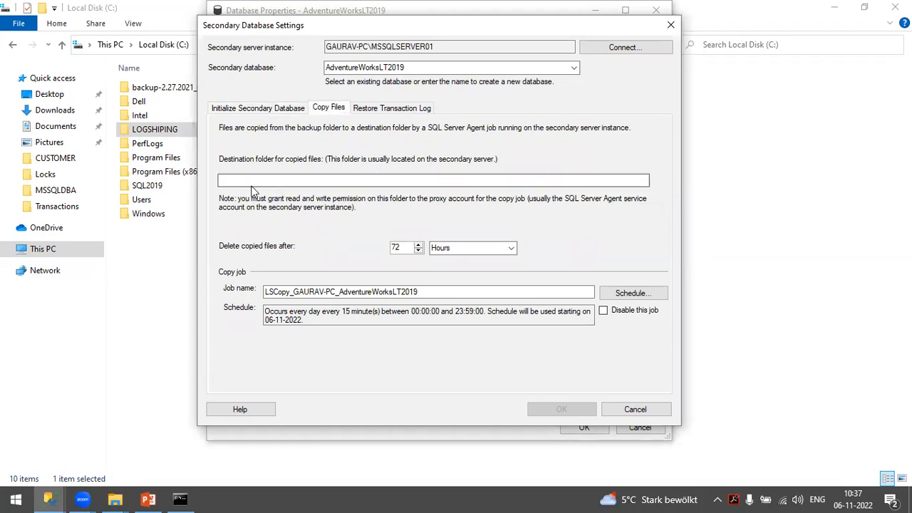
pyautogui.click(384, 109)
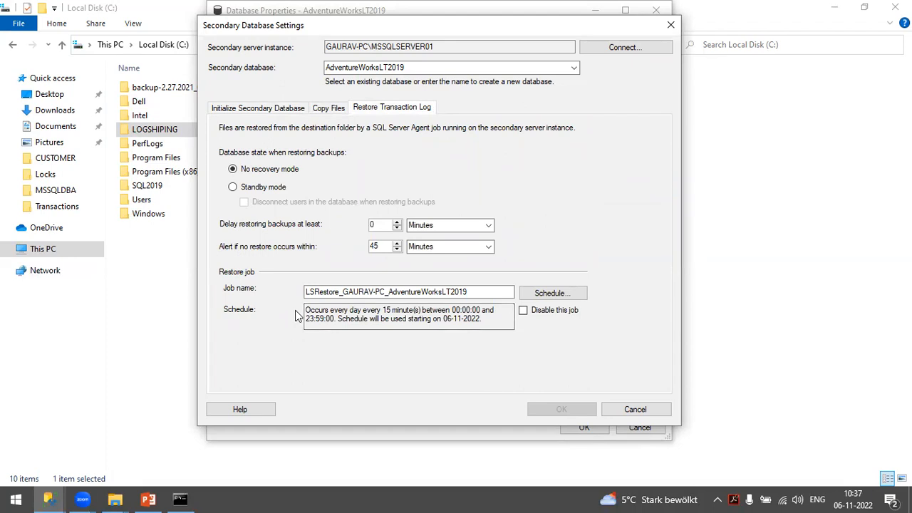
pyautogui.click(618, 412)
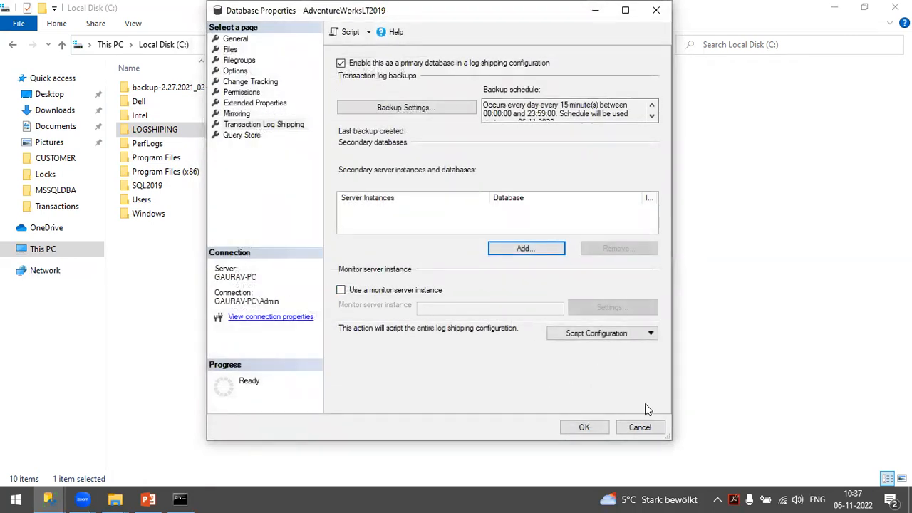
pyautogui.click(640, 429)
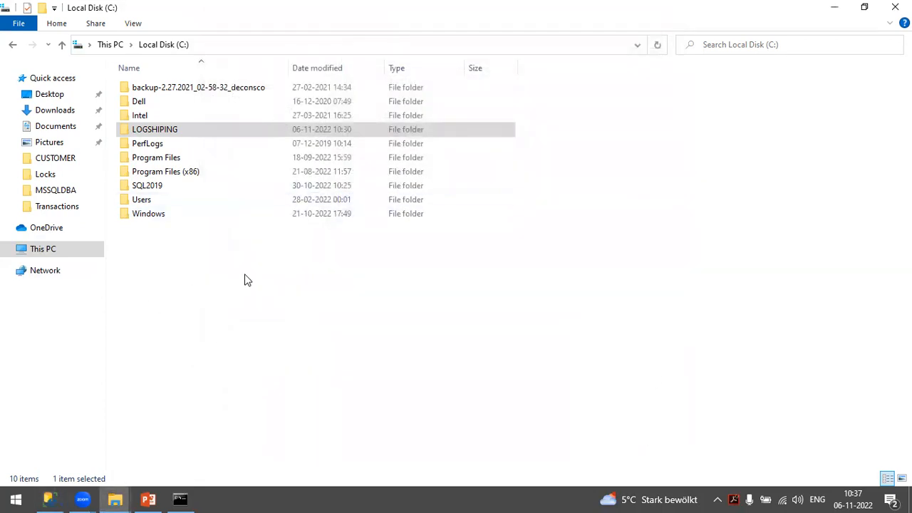
pyautogui.click(148, 499)
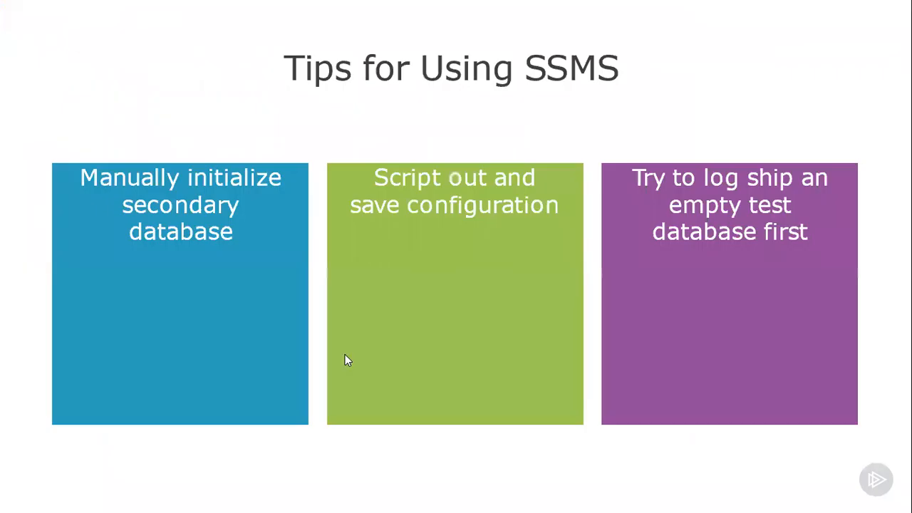
pyautogui.click(528, 288)
pyautogui.click(491, 286)
pyautogui.click(479, 285)
pyautogui.click(478, 285)
pyautogui.click(478, 285)
pyautogui.click(477, 285)
pyautogui.click(477, 288)
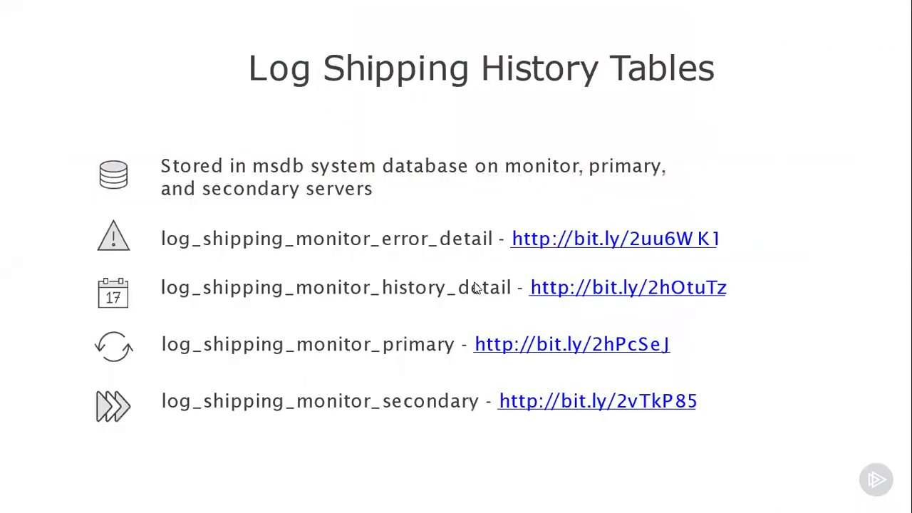
pyautogui.click(460, 283)
pyautogui.click(459, 283)
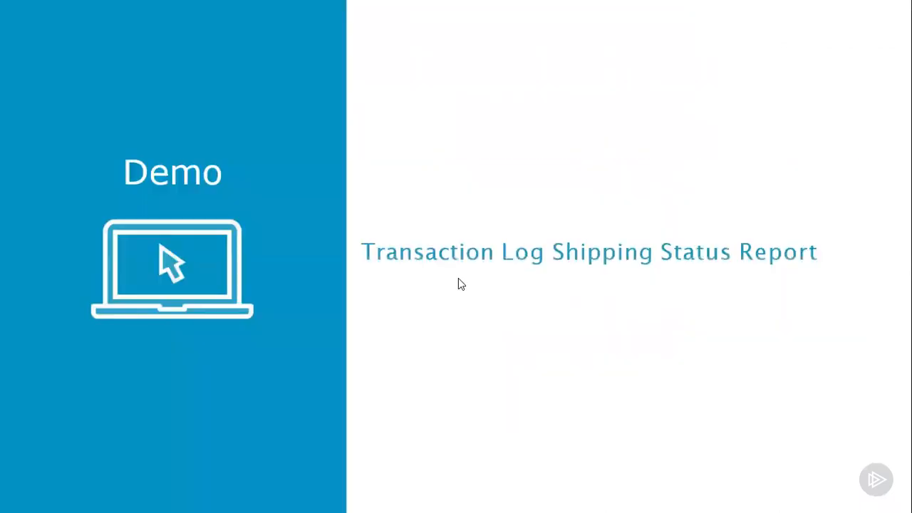
pyautogui.press('Left')
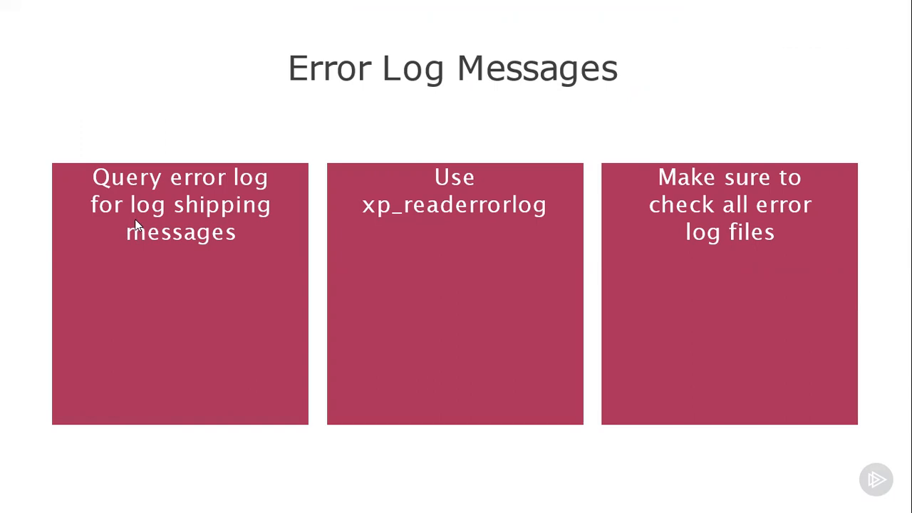
# - Return to SQL Server Management Studio and launch the Standard XEvent Profiler session on the primary server
pyautogui.hotkey('alt', 'Tab')
pyautogui.click(50, 499)
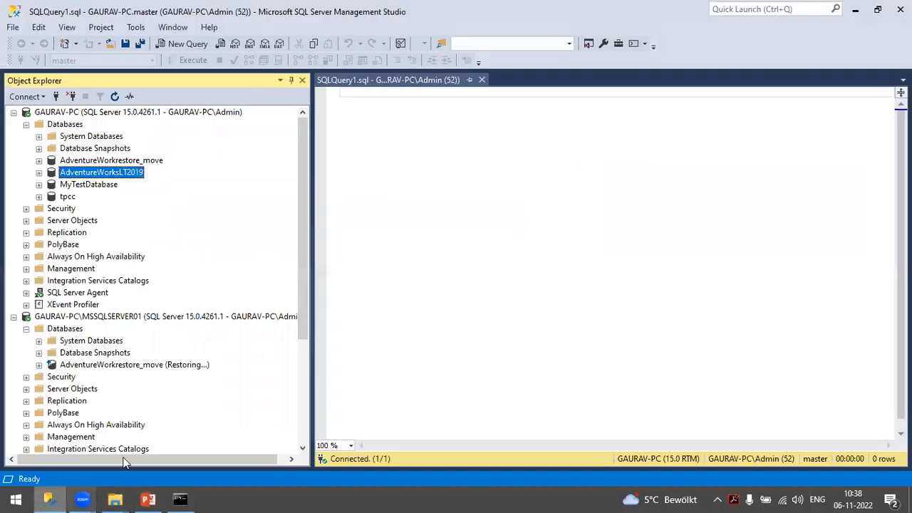
pyautogui.click(26, 124)
pyautogui.click(26, 233)
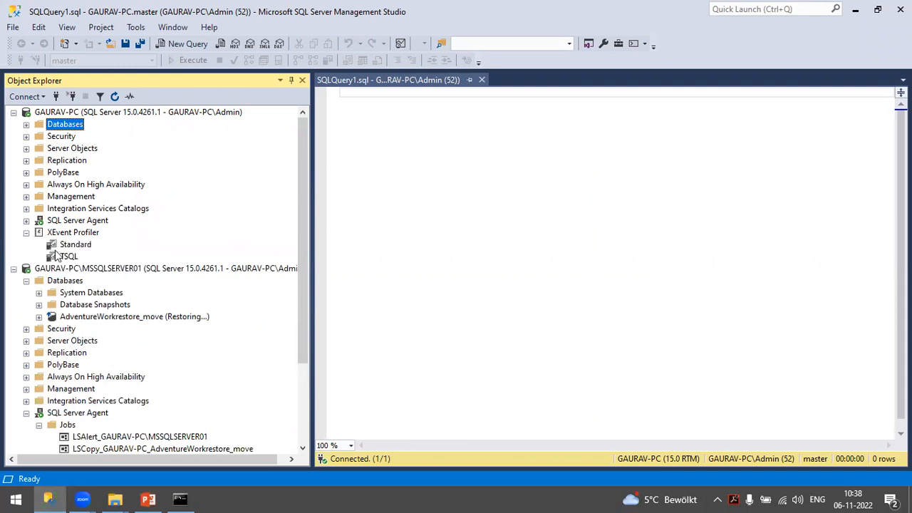
pyautogui.click(27, 232)
pyautogui.click(27, 233)
pyautogui.doubleClick(75, 246)
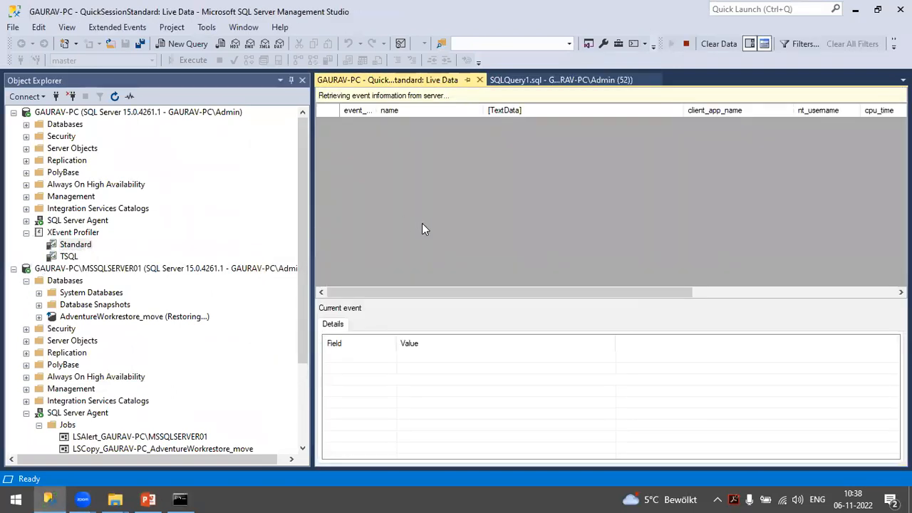
# - Close the XEvent live data view and expand the primary server's SQL Server Agent to its Alerts and Error Logs
pyautogui.click(479, 81)
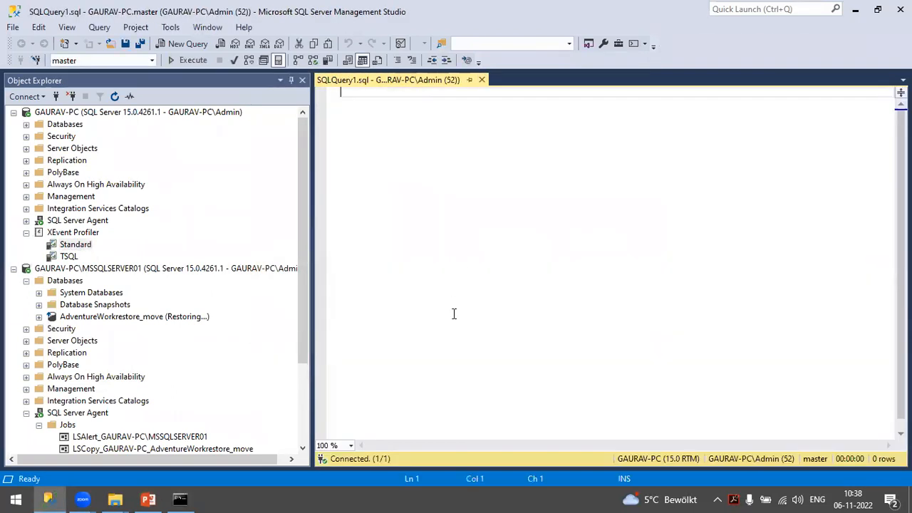
pyautogui.click(26, 220)
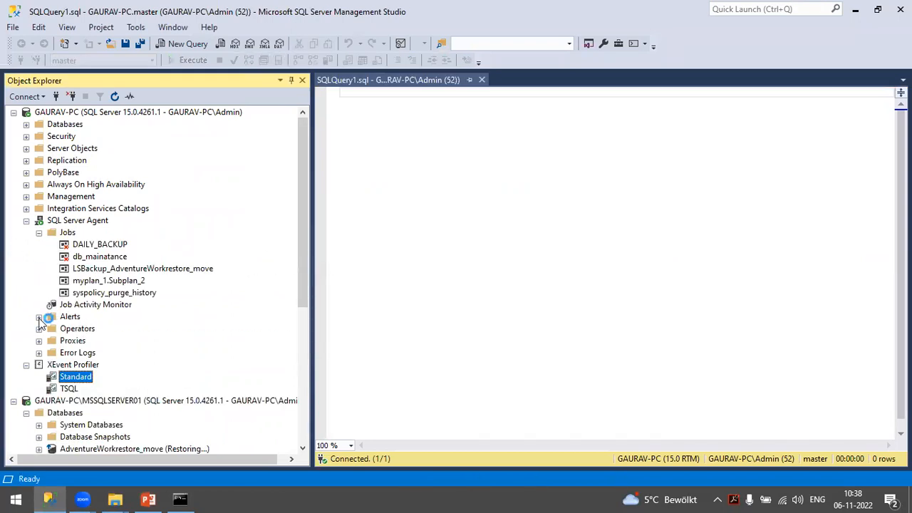
pyautogui.click(39, 316)
pyautogui.scroll(-4, 10, 339)
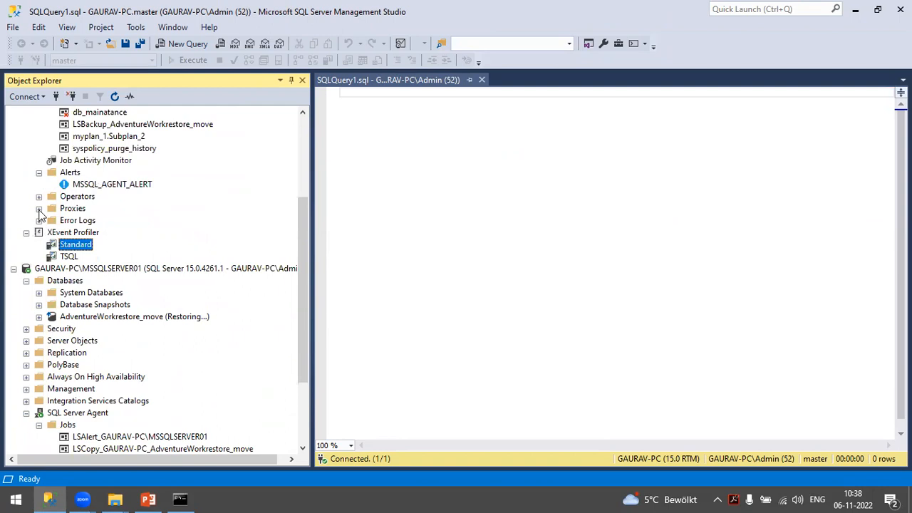
pyautogui.click(38, 220)
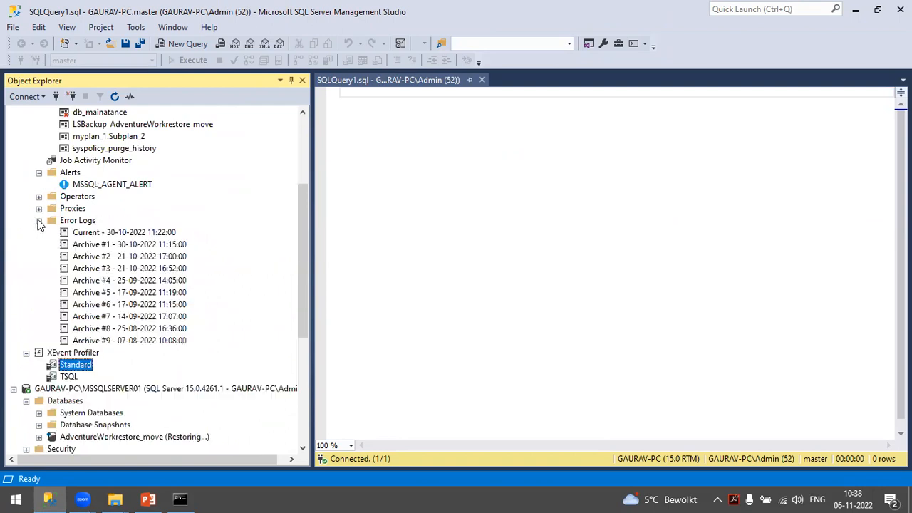
# - View the current SQL Server Agent error log of the primary server in a maximized Log File Viewer
pyautogui.rightClick(111, 239)
pyautogui.click(142, 244)
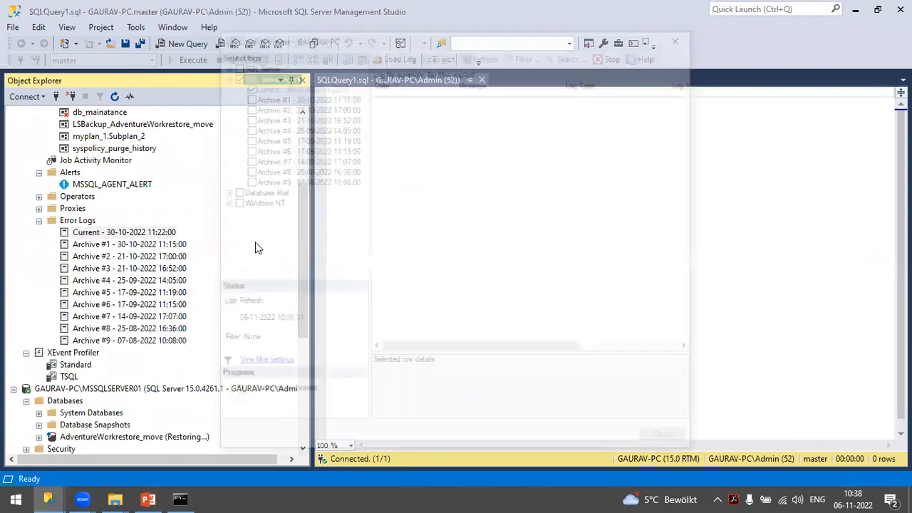
pyautogui.click(654, 27)
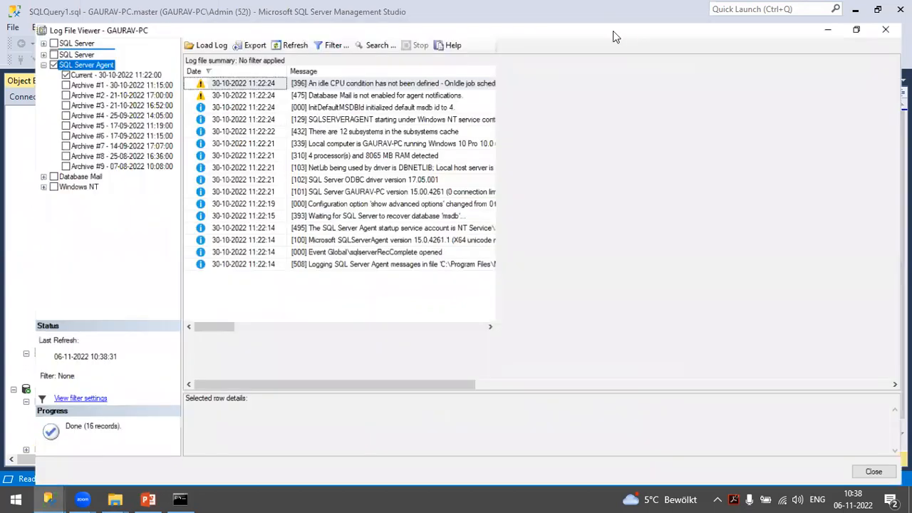
# - Deselect the SQL Server Agent logs and load only the current SQL Server log instead
pyautogui.click(19, 44)
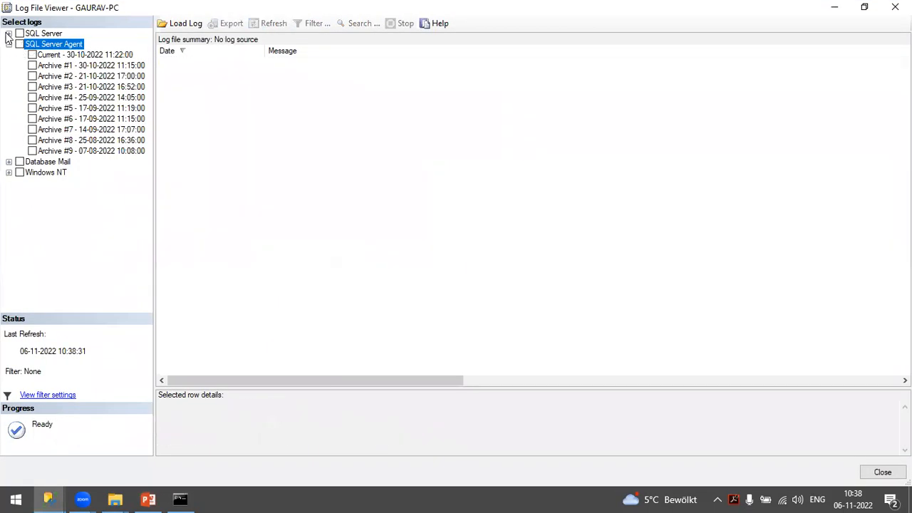
pyautogui.click(9, 34)
pyautogui.click(32, 44)
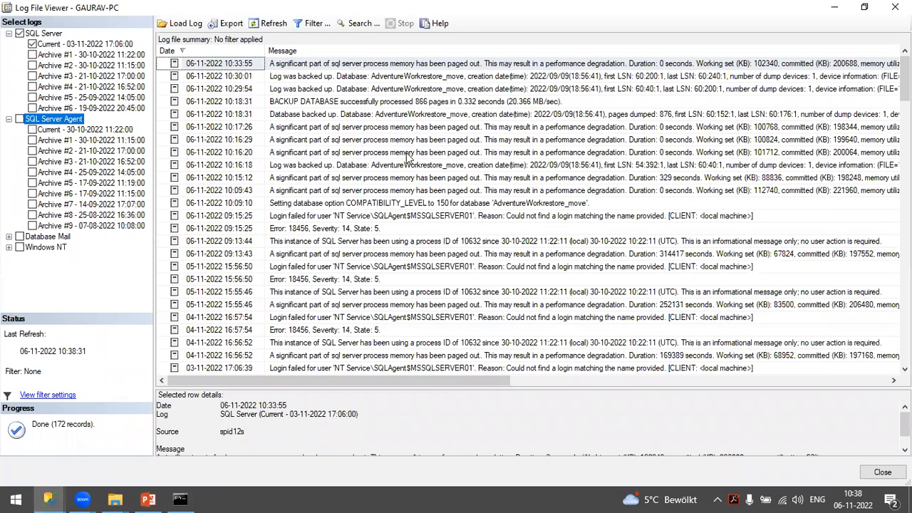
# - Examine the backup, memory and login entries in the current SQL Server log, then close the log viewer
pyautogui.click(355, 78)
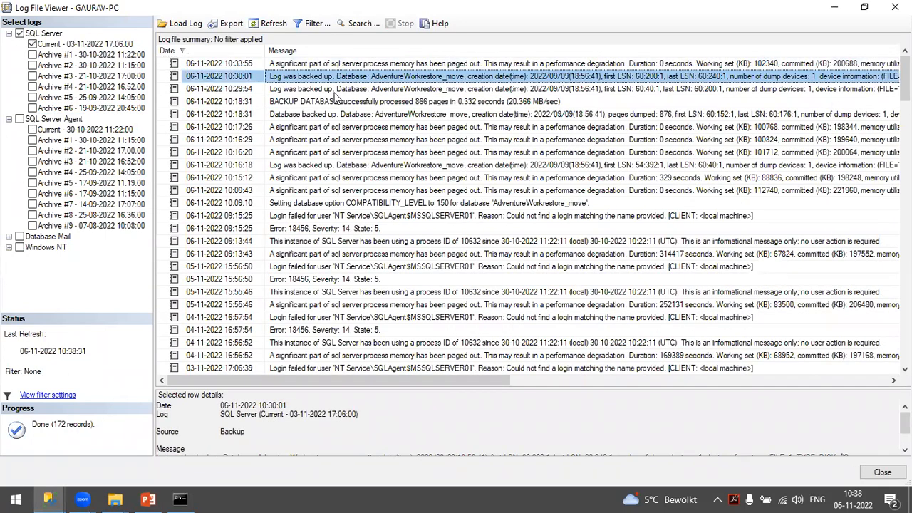
pyautogui.click(338, 91)
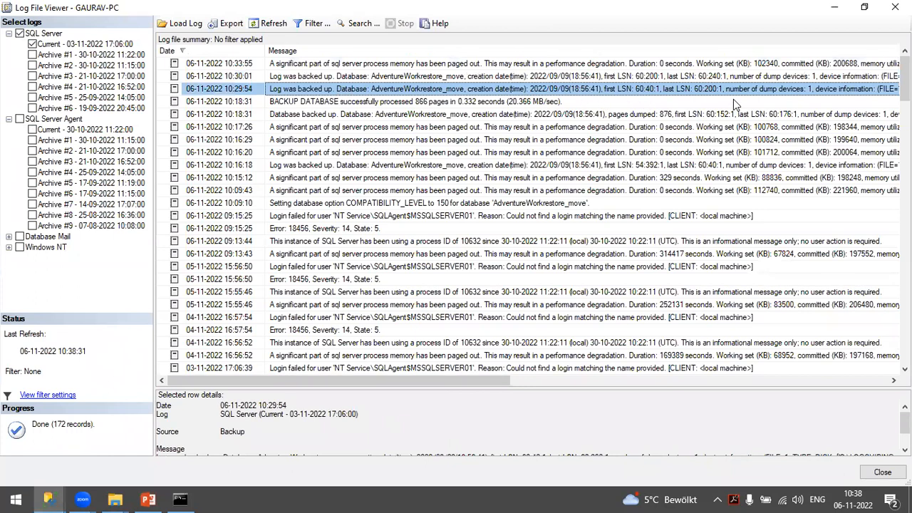
pyautogui.click(359, 101)
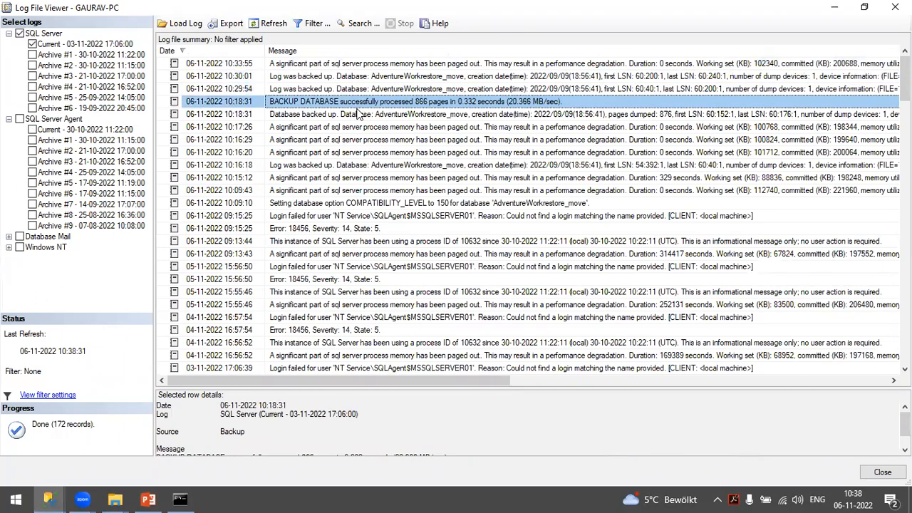
pyautogui.click(330, 116)
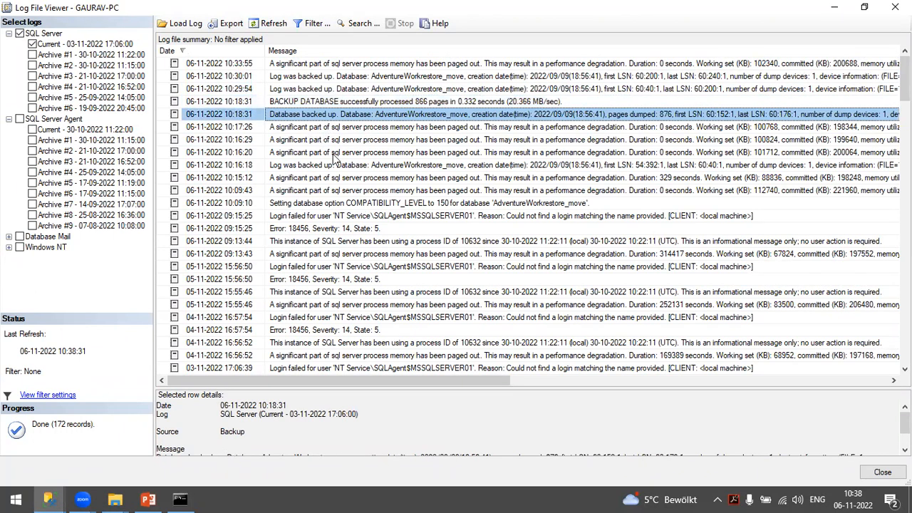
pyautogui.click(363, 129)
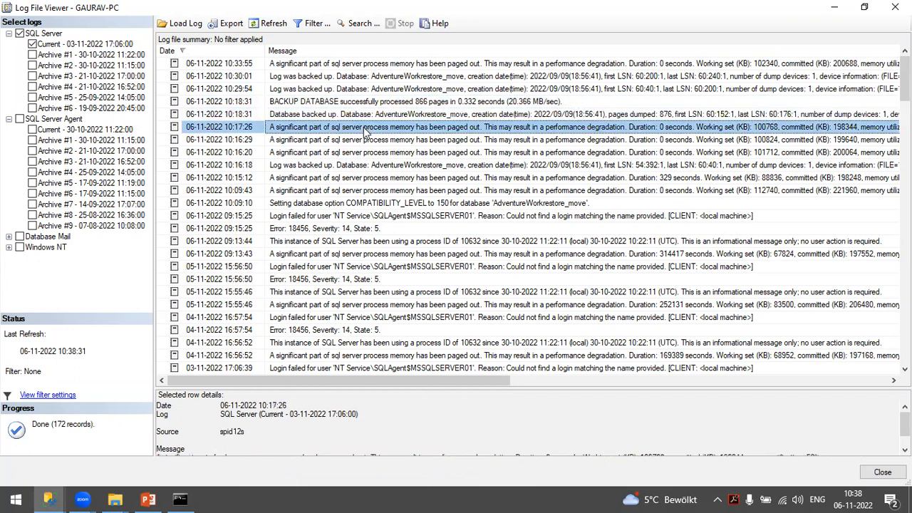
pyautogui.click(362, 140)
pyautogui.click(357, 178)
pyautogui.click(351, 215)
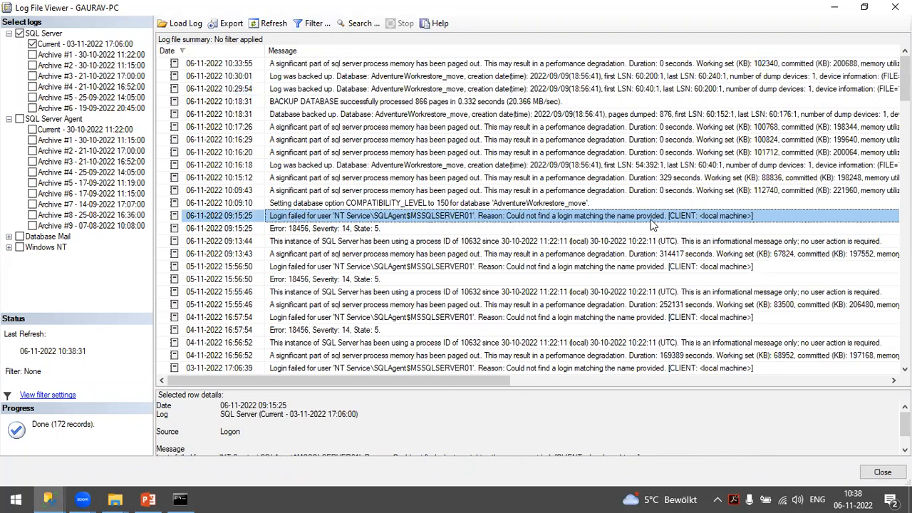
pyautogui.scroll(-15, 343, 289)
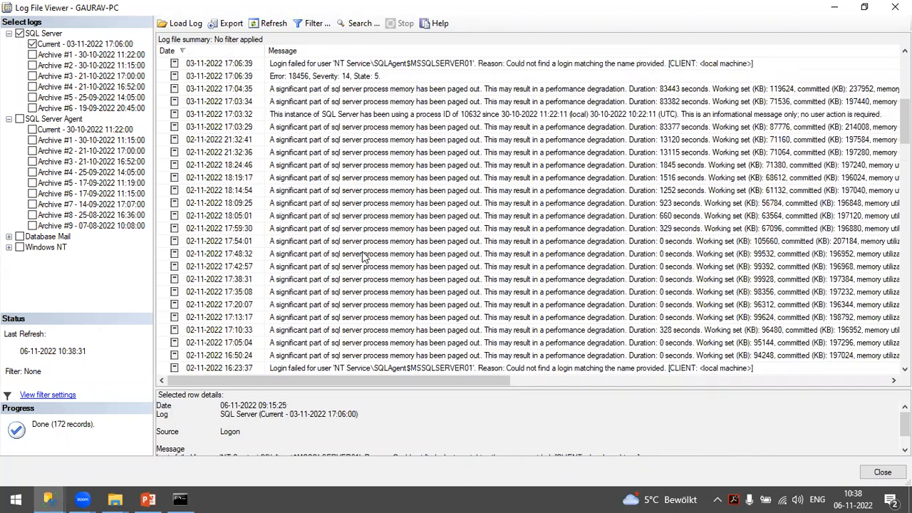
pyautogui.scroll(-5, 364, 257)
pyautogui.scroll(20, 360, 249)
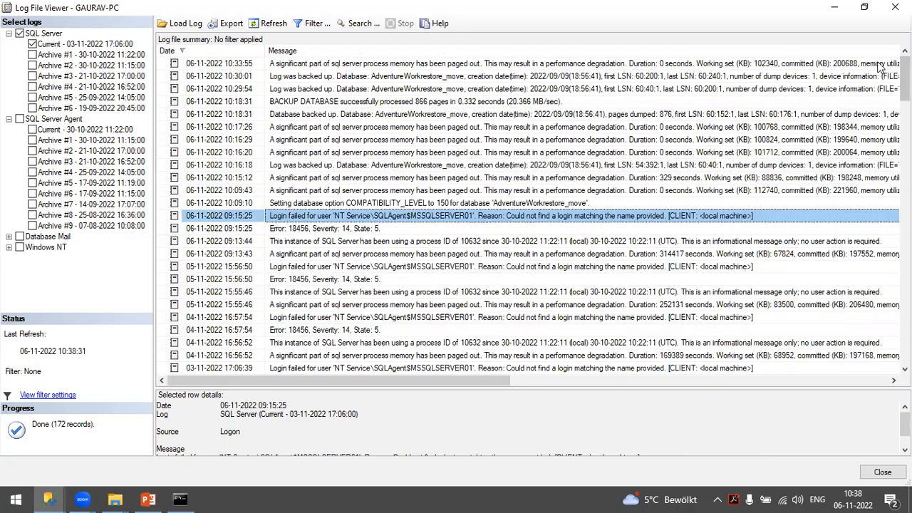
pyautogui.click(895, 7)
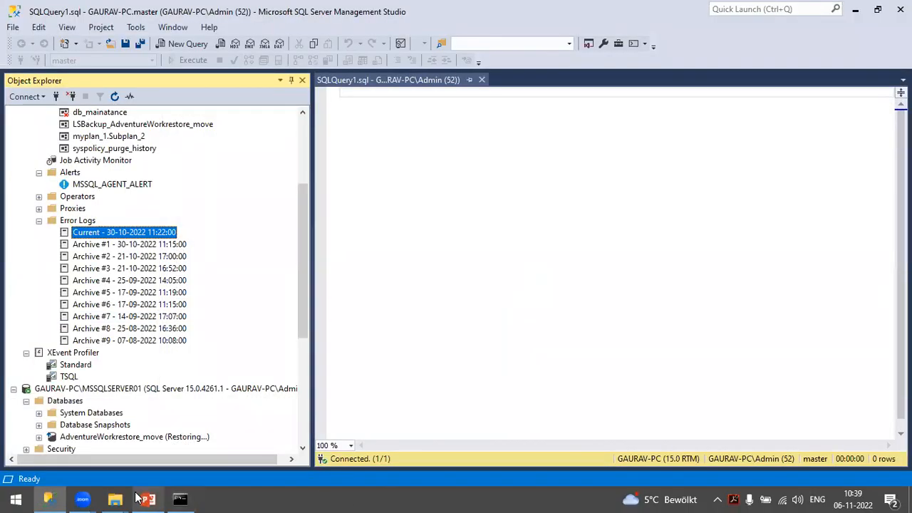
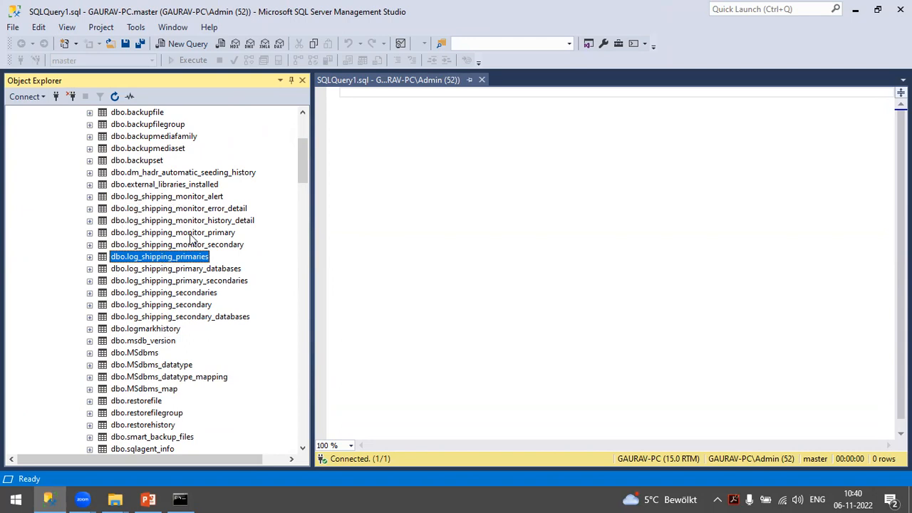
# - Query the top 1000 rows of msdb's log_shipping_secondary_databases, log_shipping_secondary and log_shipping_secondaries tables
pyautogui.rightClick(177, 317)
pyautogui.click(239, 220)
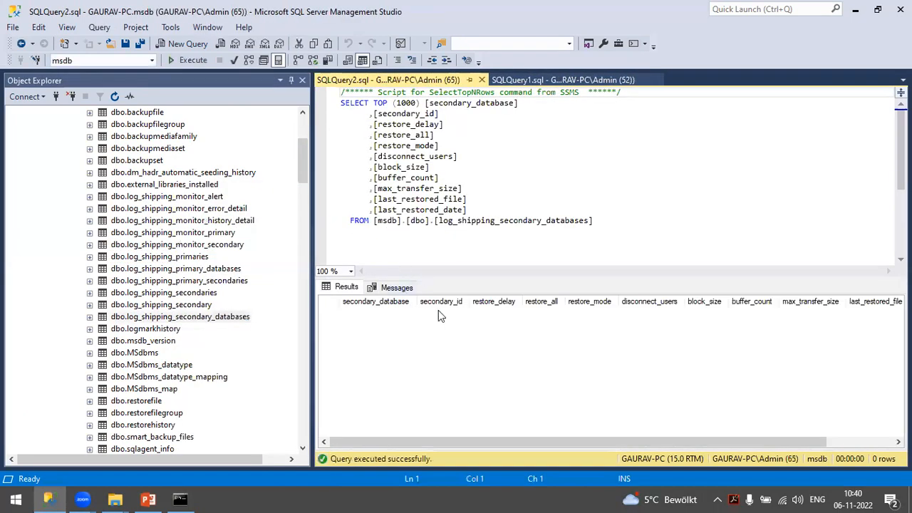
pyautogui.rightClick(190, 305)
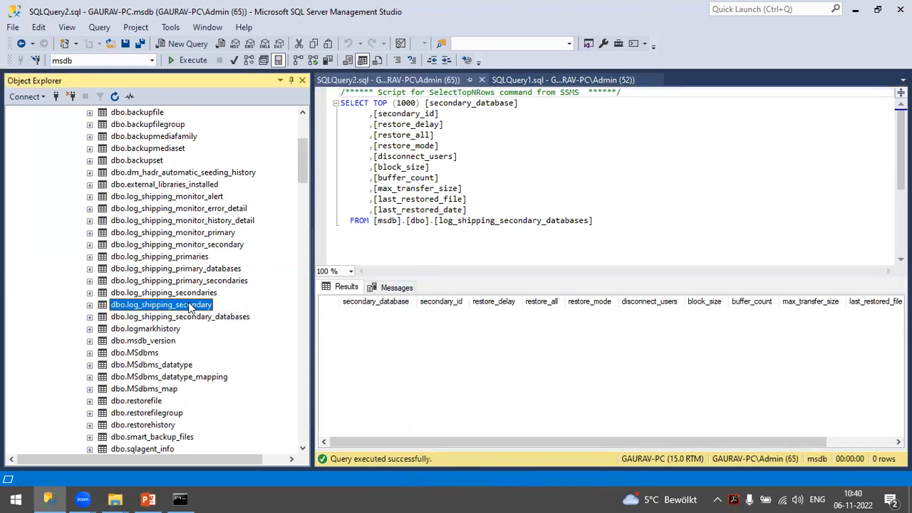
pyautogui.click(240, 220)
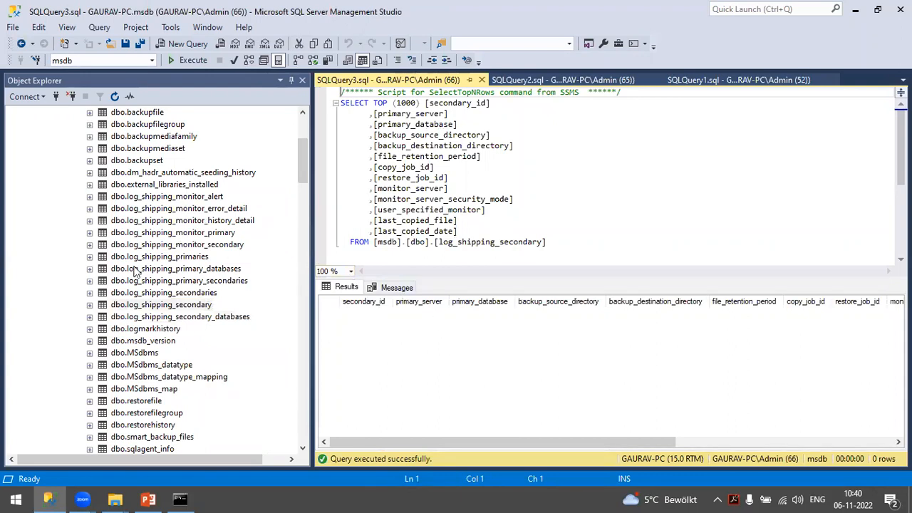
pyautogui.rightClick(165, 292)
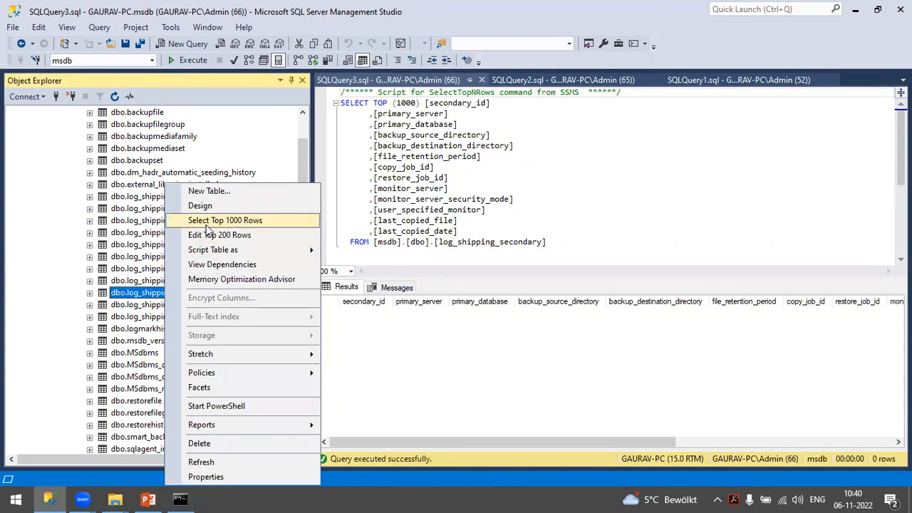
pyautogui.click(208, 222)
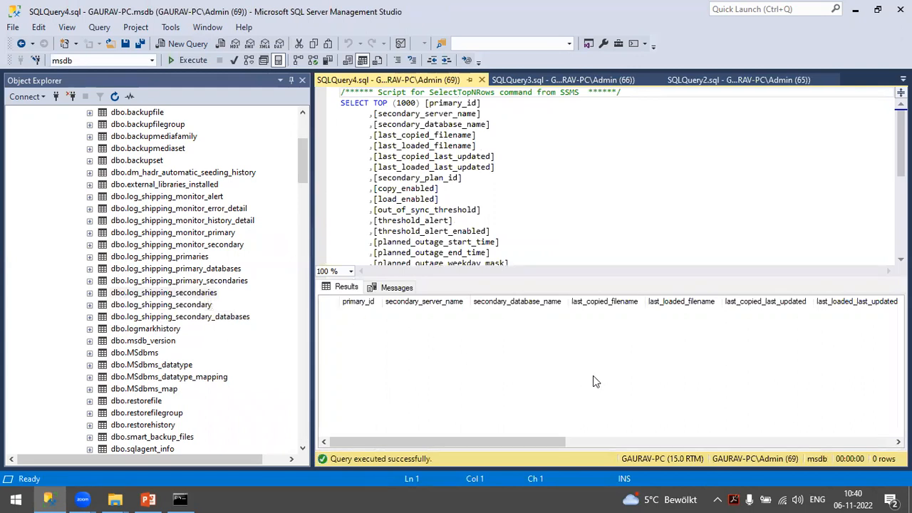
# - Query the top 1000 rows of log_shipping_primary_secondaries and widen the secondary_server and secondary_database result columns
pyautogui.click(161, 282)
pyautogui.rightClick(161, 282)
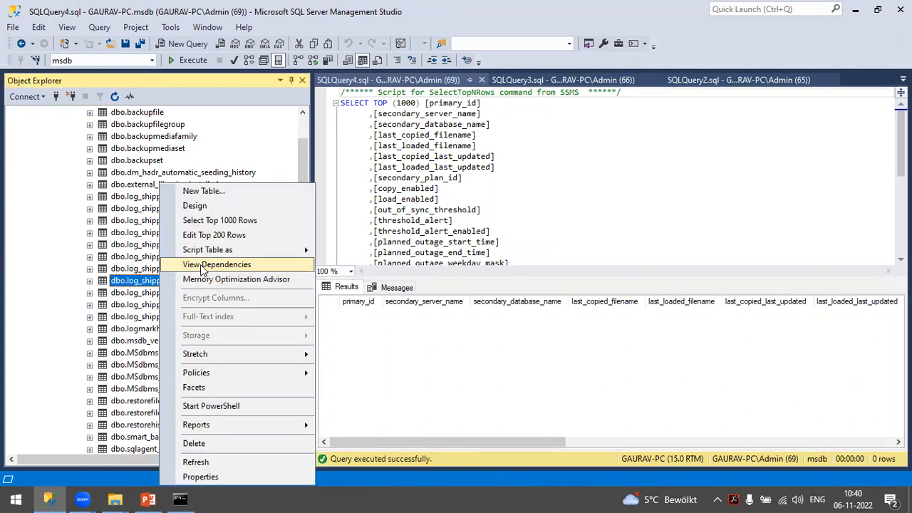
pyautogui.click(207, 222)
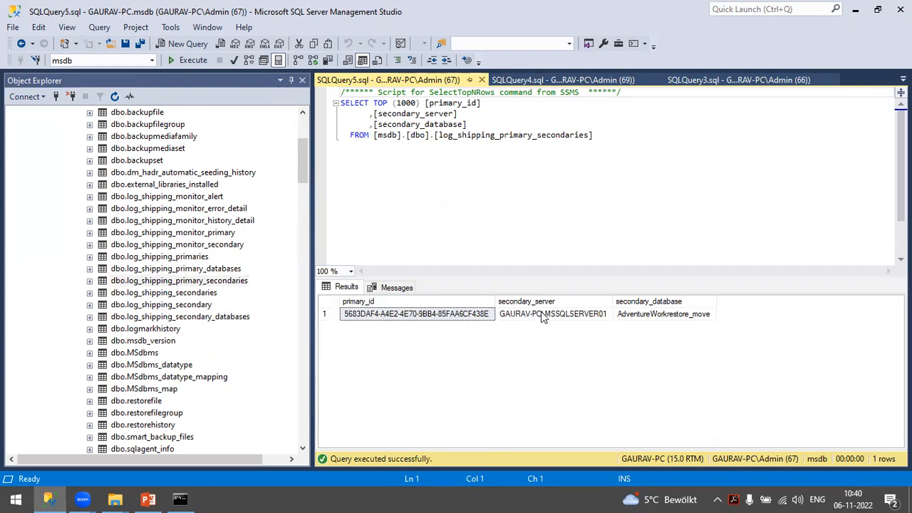
pyautogui.click(574, 317)
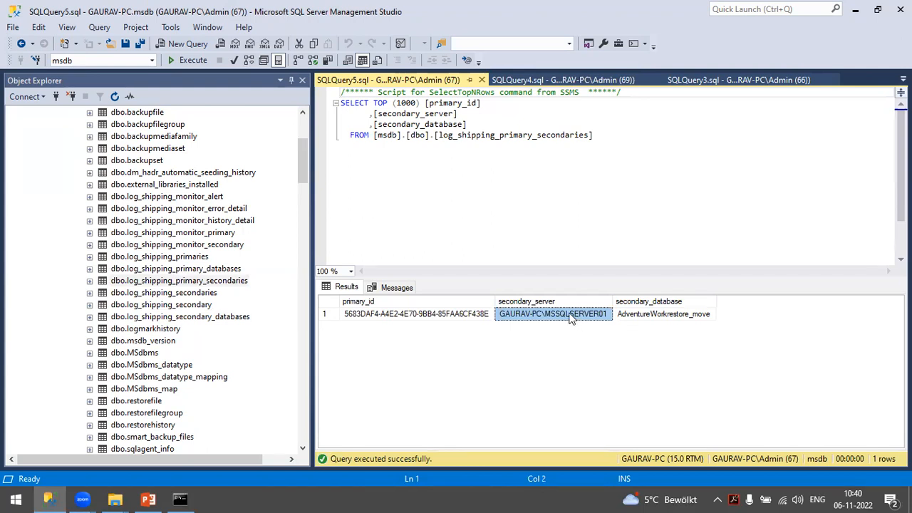
pyautogui.moveTo(610, 302); pyautogui.dragTo(651, 301)
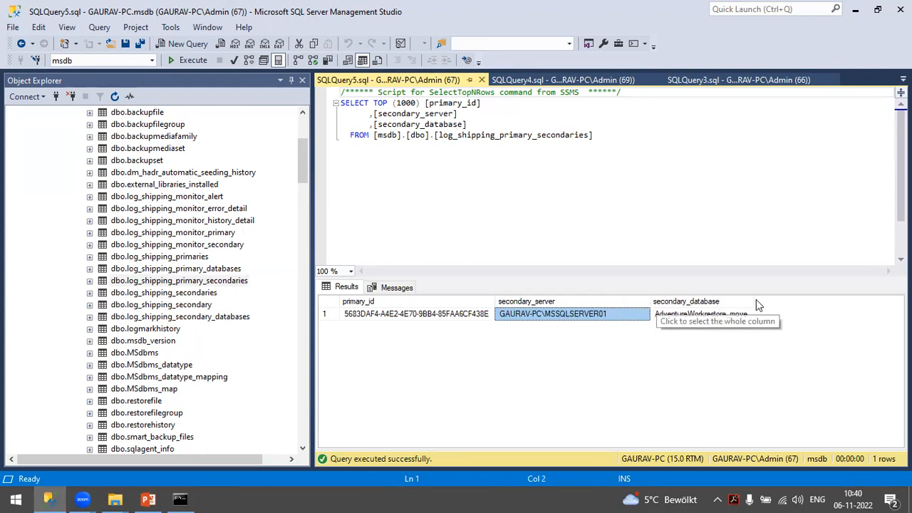
pyautogui.moveTo(820, 294); pyautogui.dragTo(848, 297)
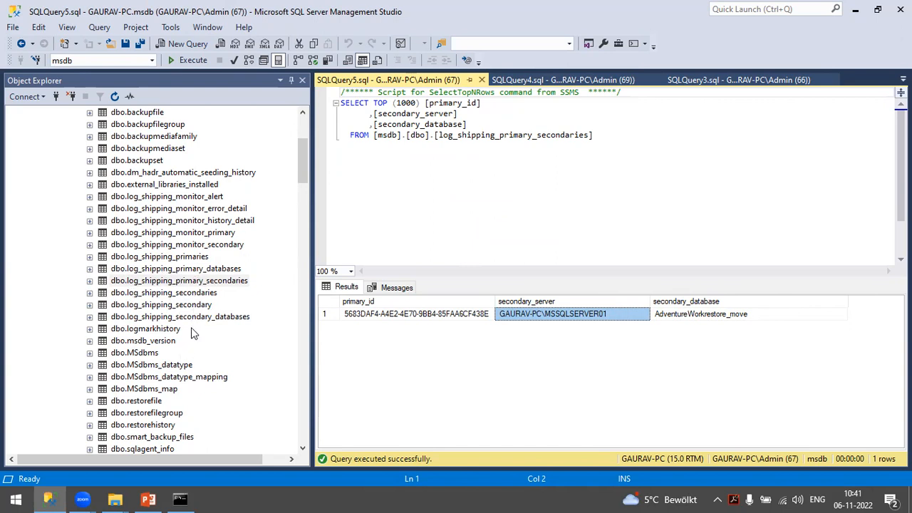
# - Query the top 1000 rows of log_shipping_primary_databases and check the backup directory, backup share and retention period
pyautogui.click(202, 270)
pyautogui.rightClick(202, 271)
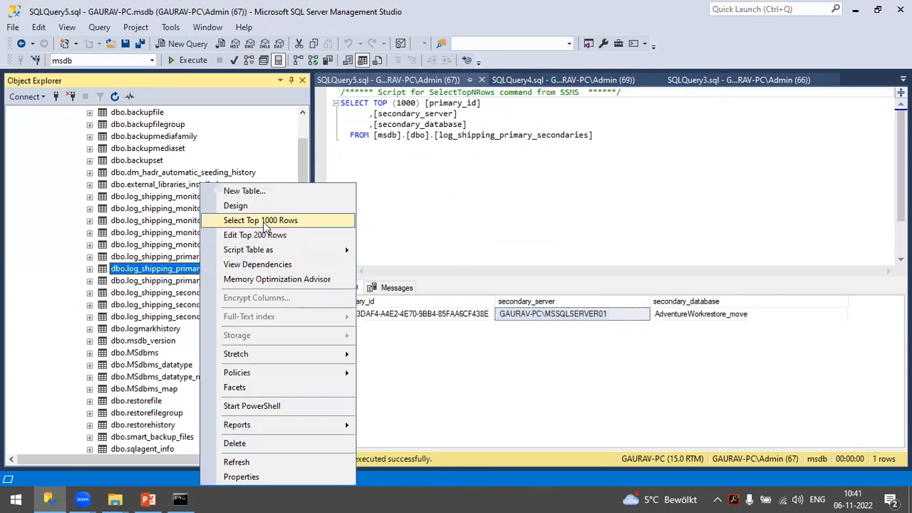
pyautogui.click(270, 220)
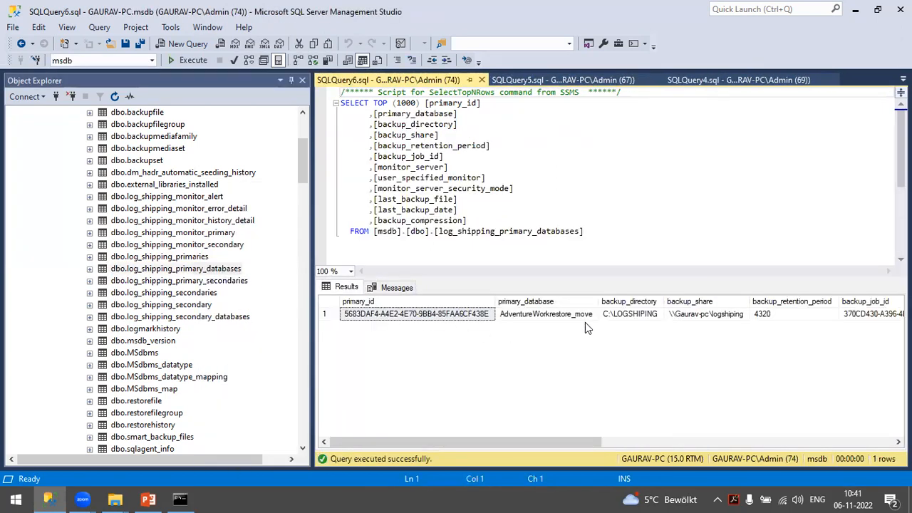
pyautogui.click(628, 321)
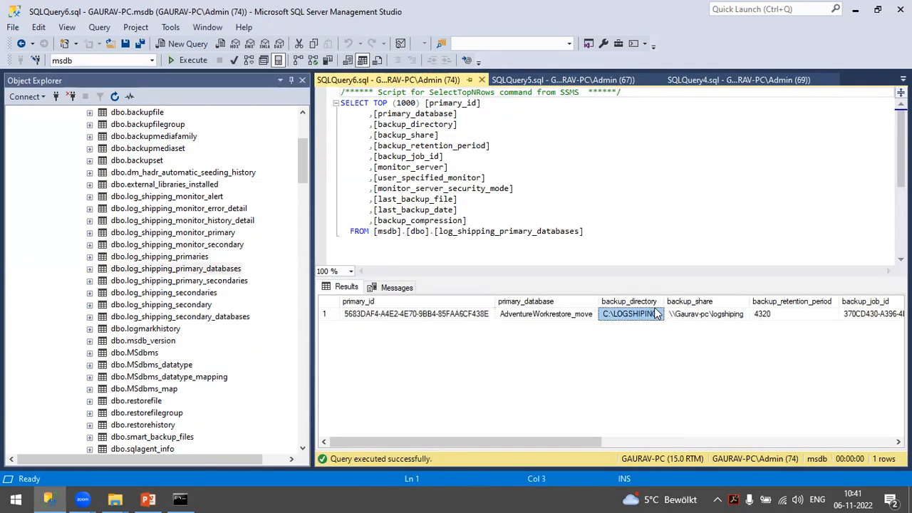
pyautogui.click(707, 318)
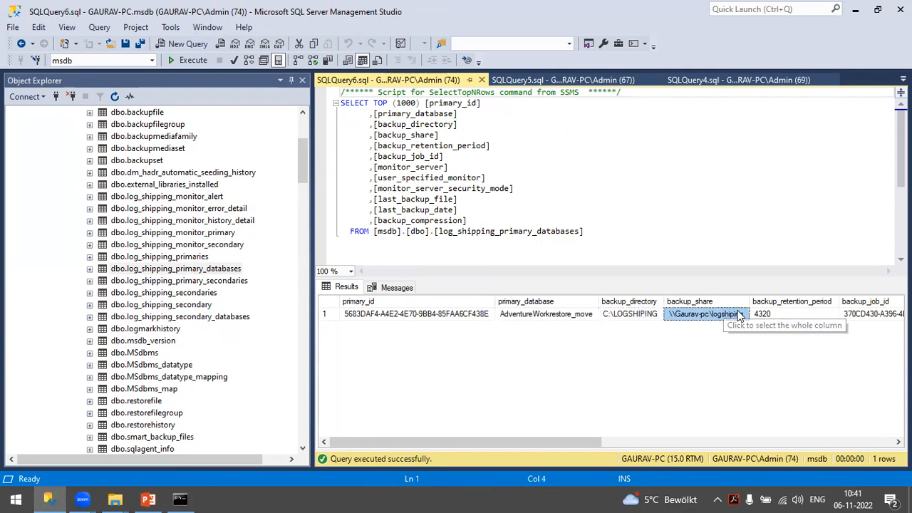
pyautogui.click(777, 321)
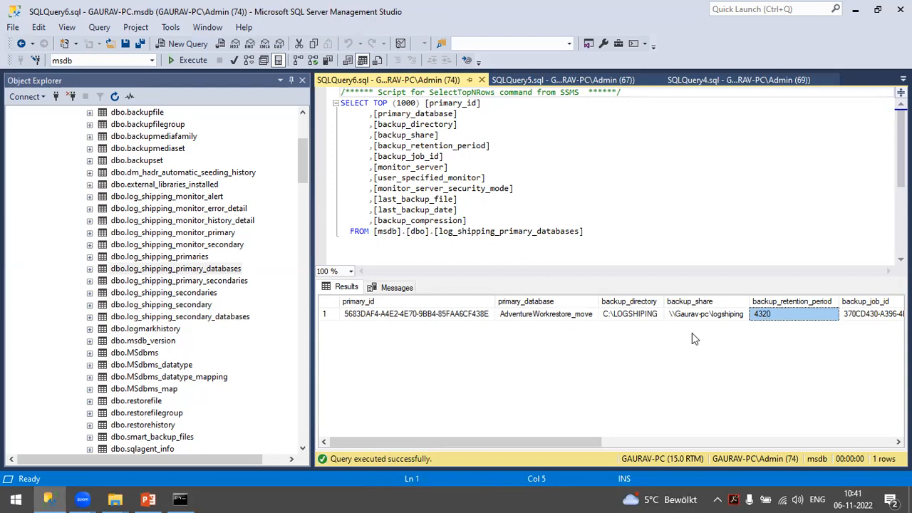
# - Multiply 72 by 60 in Calculator to check the backup retention period in minutes, and minimize Calculator
pyautogui.press('super+r')
pyautogui.write('calc')
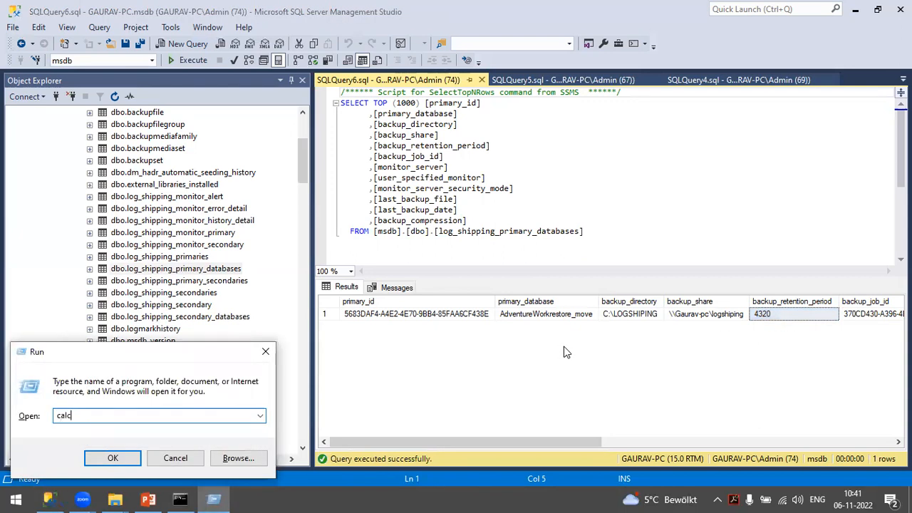
pyautogui.press('Return')
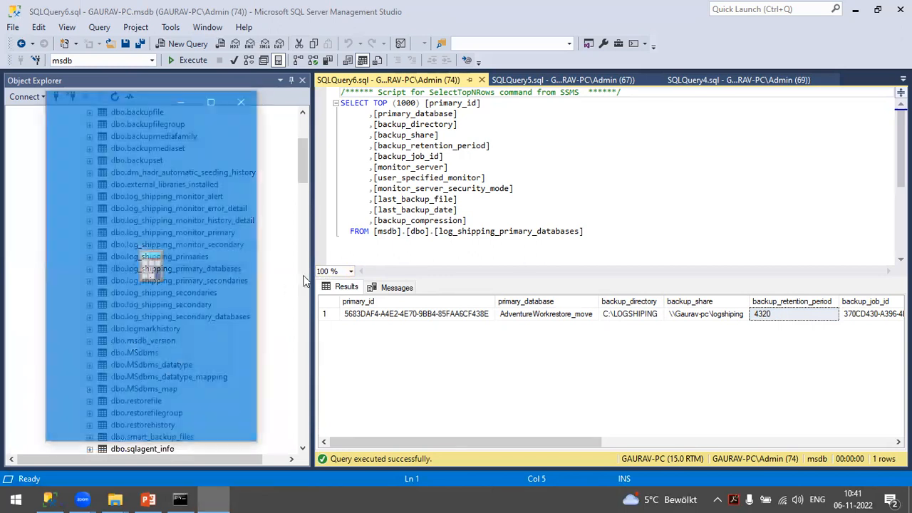
pyautogui.click(74, 316)
pyautogui.click(125, 390)
pyautogui.click(229, 315)
pyautogui.click(126, 390)
pyautogui.click(231, 244)
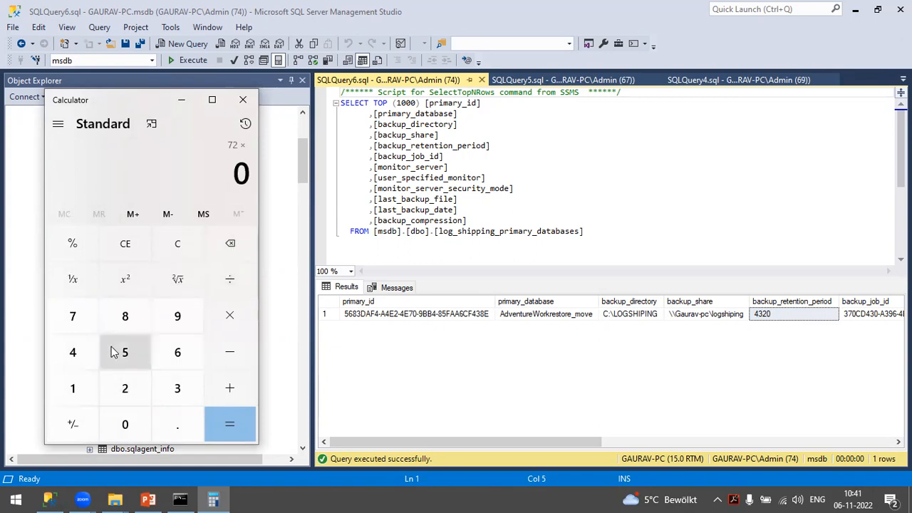
pyautogui.click(176, 351)
pyautogui.click(115, 435)
pyautogui.click(237, 416)
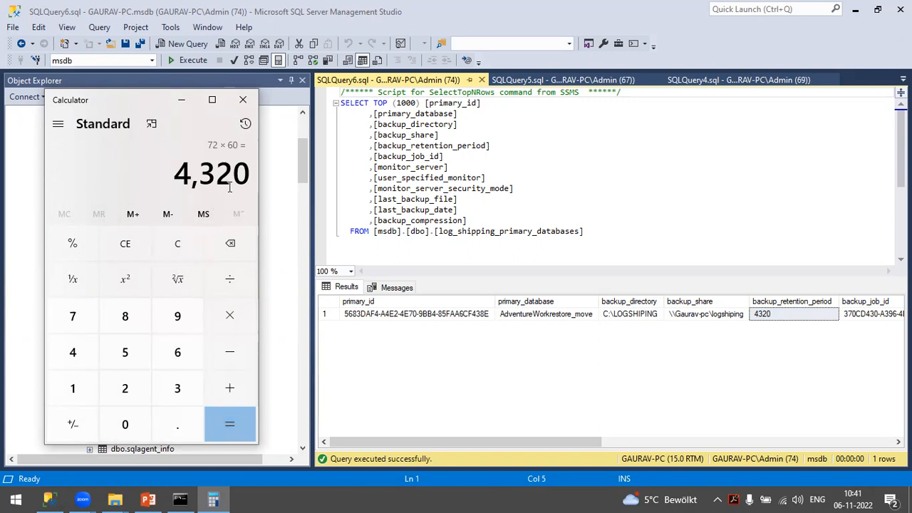
pyautogui.click(181, 101)
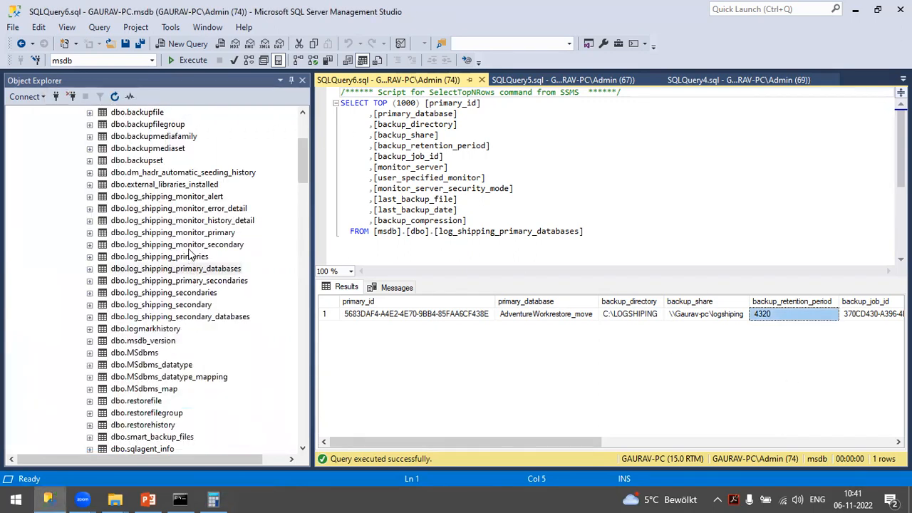
# - Query the top 1000 rows of msdb's log_shipping_primaries, log_shipping_monitor_secondary and log_shipping_monitor_primary tables
pyautogui.rightClick(186, 257)
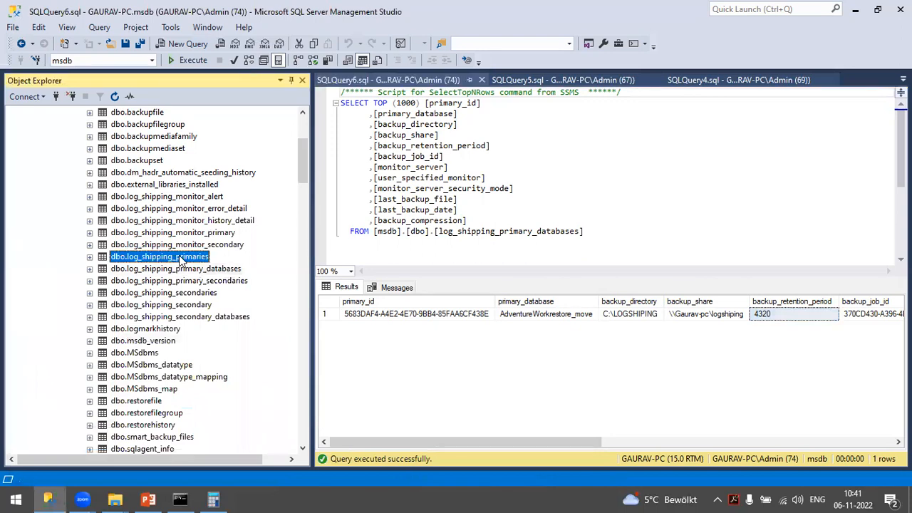
pyautogui.click(232, 221)
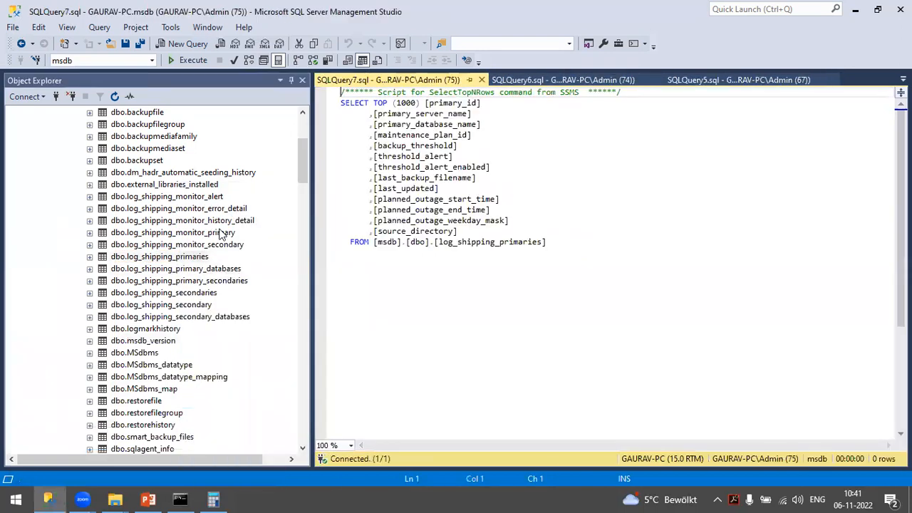
pyautogui.rightClick(189, 244)
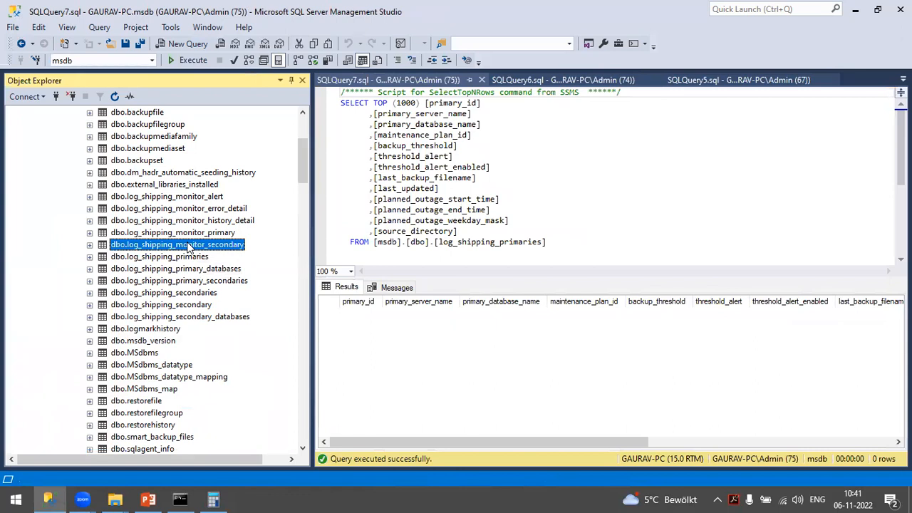
pyautogui.click(232, 224)
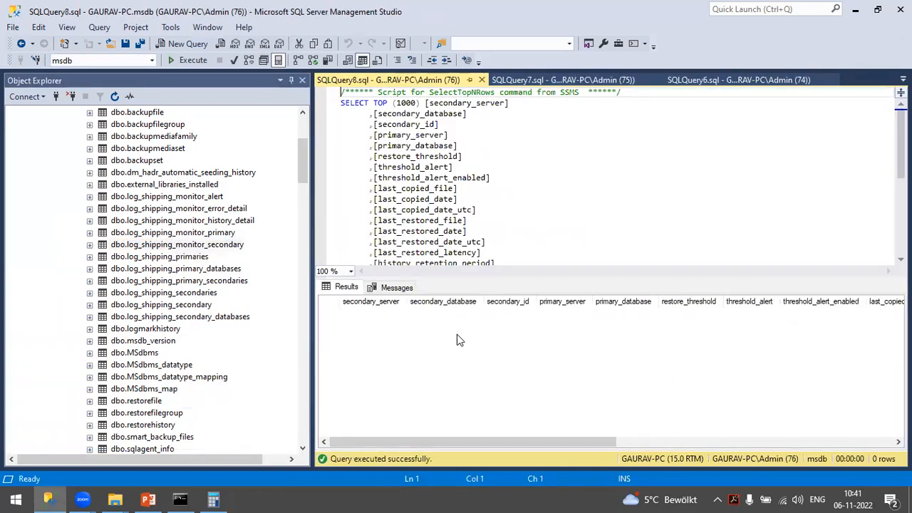
pyautogui.click(187, 233)
pyautogui.rightClick(186, 233)
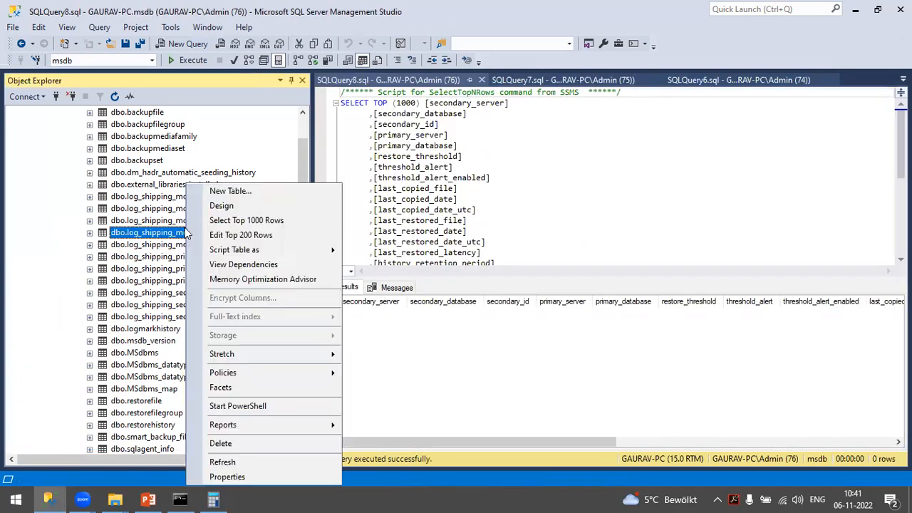
pyautogui.click(235, 220)
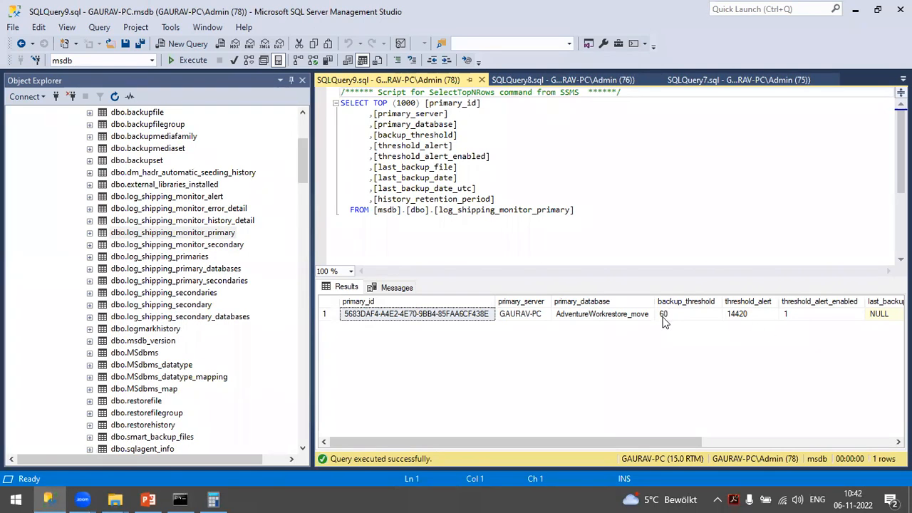
# - Query the top 1000 rows of log_shipping_monitor_history_detail and enlarge the results area to show all records
pyautogui.rightClick(199, 221)
pyautogui.click(242, 221)
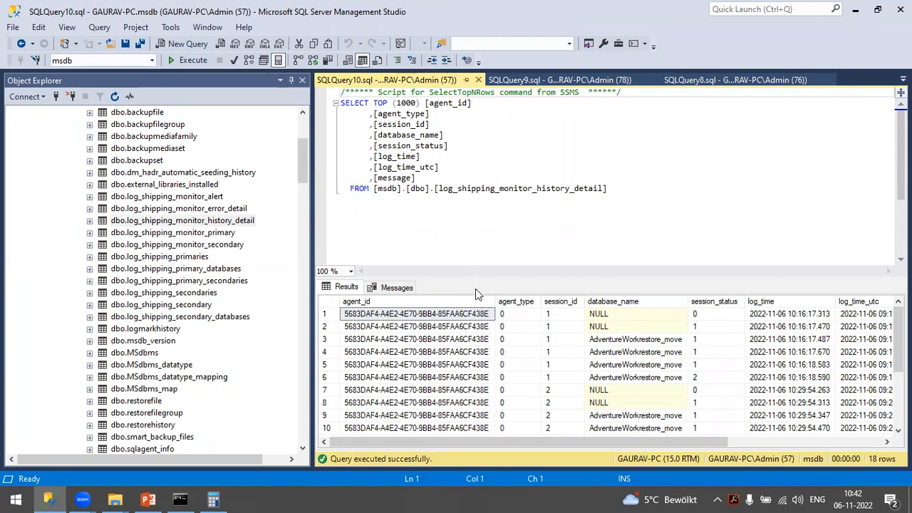
pyautogui.moveTo(481, 278); pyautogui.dragTo(478, 156)
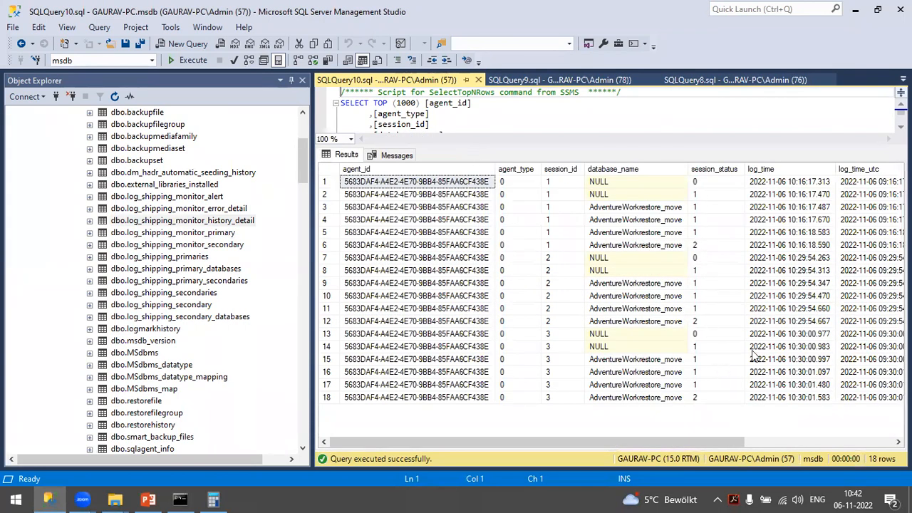
pyautogui.click(144, 199)
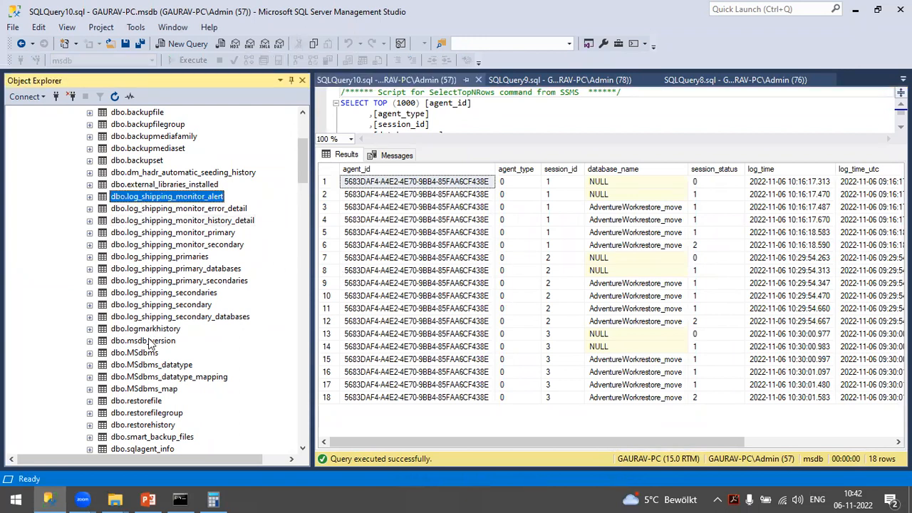
# - Switch to the PowerPoint slideshow and open the log_shipping_monitor_error_detail documentation link from the Log Shipping History Tables slide
pyautogui.click(147, 499)
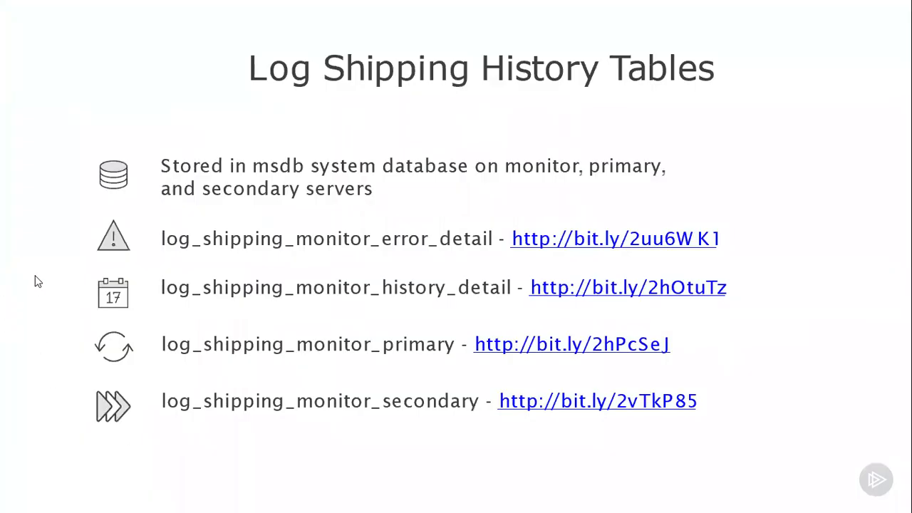
pyautogui.click(583, 245)
pyautogui.click(493, 323)
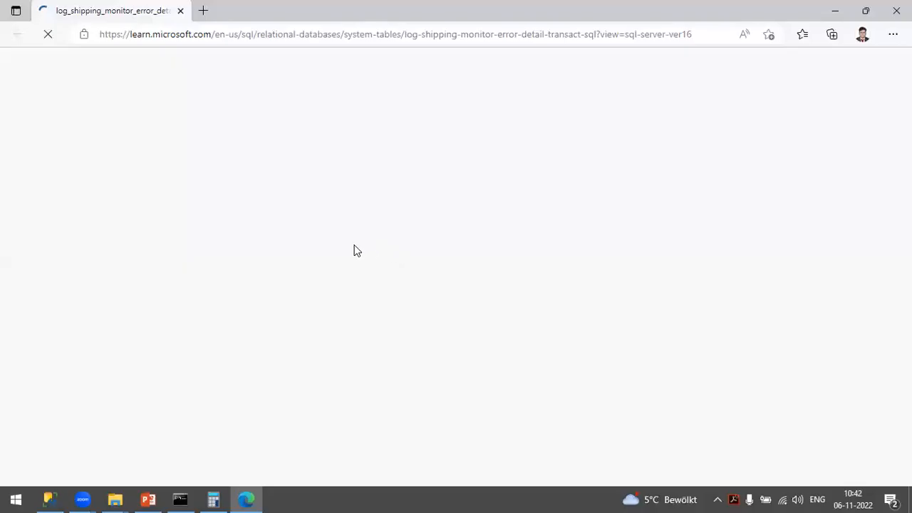
# - Examine the column descriptions, remarks and related links in the log_shipping_monitor_error_detail documentation
pyautogui.scroll(-6, 389, 302)
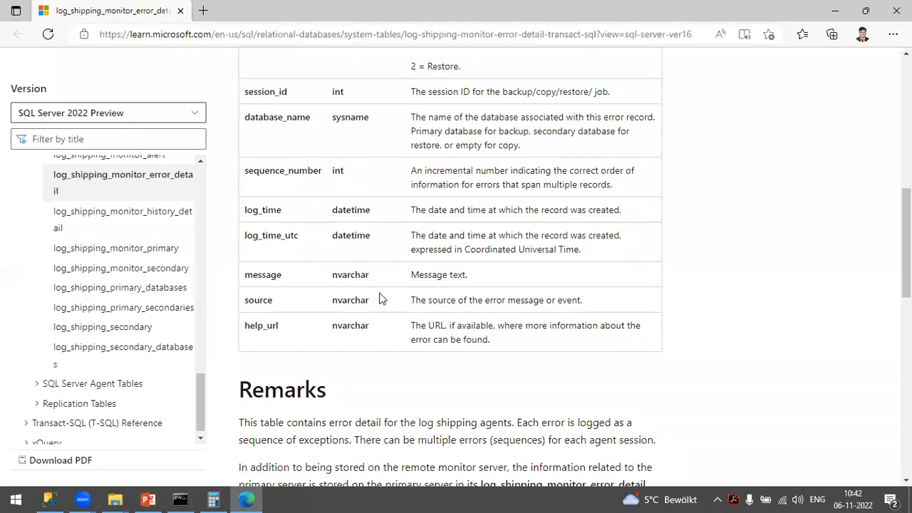
pyautogui.scroll(-8, 379, 298)
pyautogui.scroll(4, 379, 297)
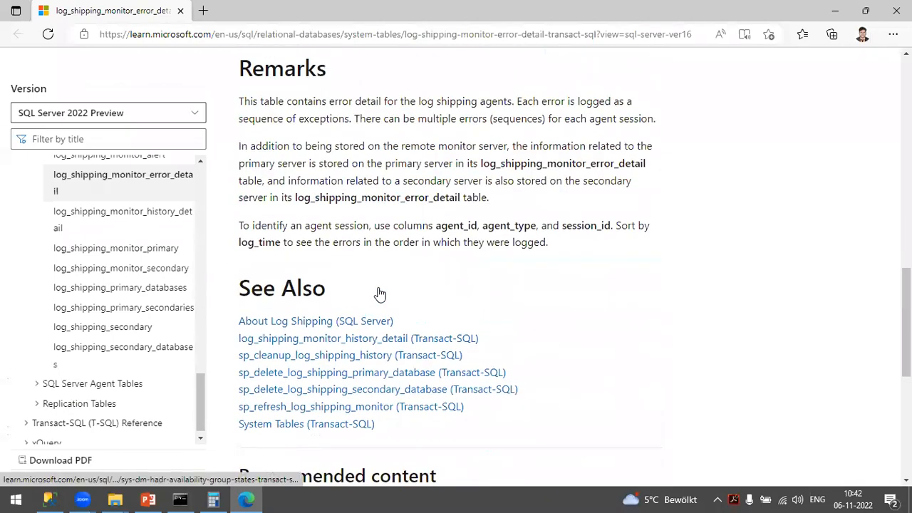
pyautogui.scroll(-1, 341, 292)
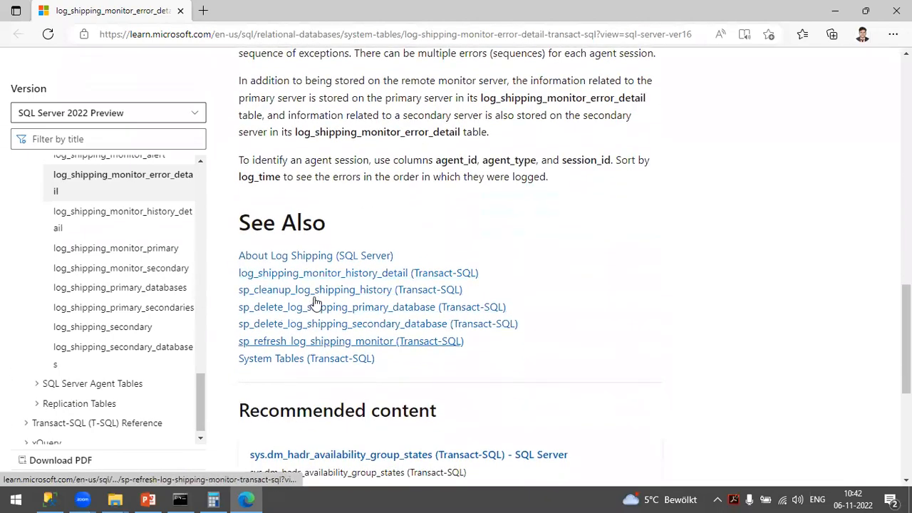
pyautogui.scroll(-3, 349, 278)
pyautogui.scroll(7, 349, 282)
pyautogui.scroll(3, 348, 298)
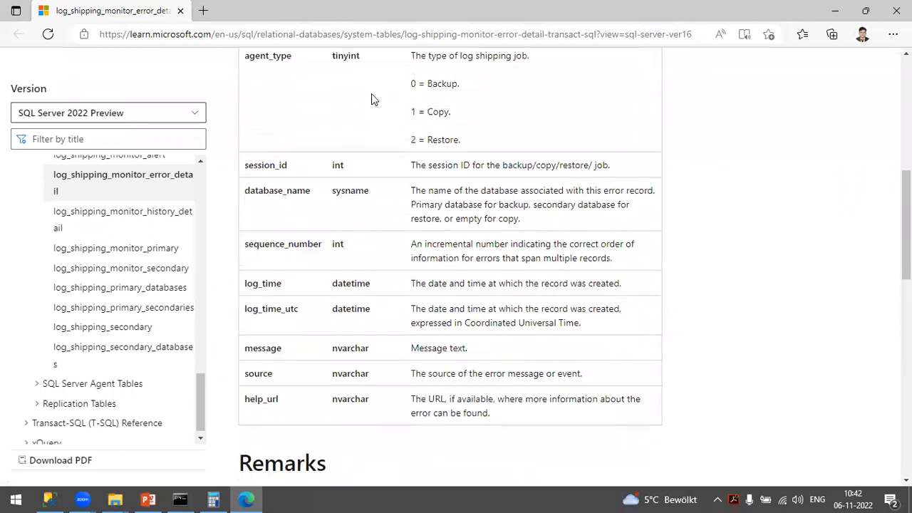
pyautogui.scroll(1, 361, 251)
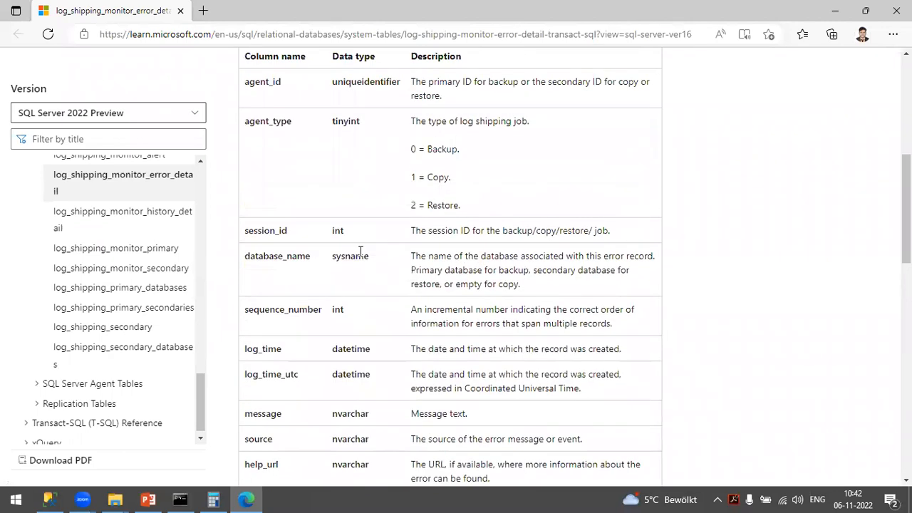
pyautogui.scroll(1, 274, 368)
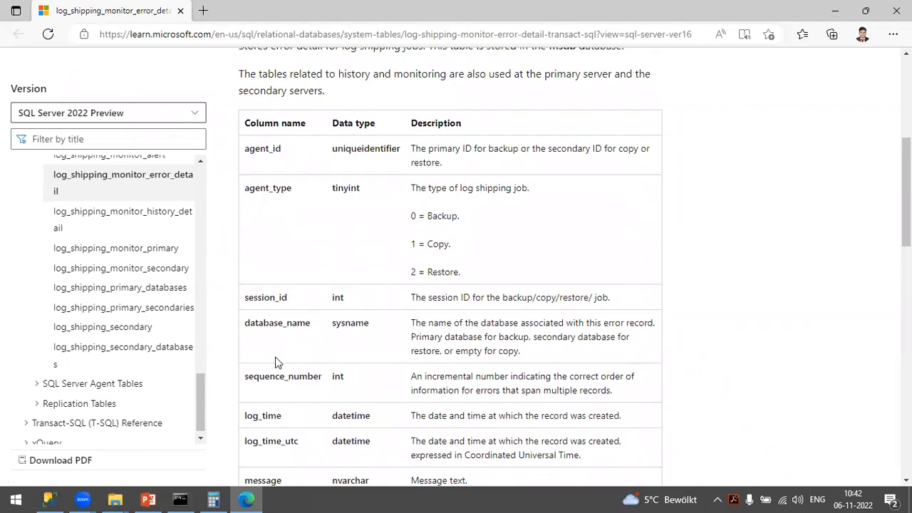
pyautogui.scroll(1, 309, 344)
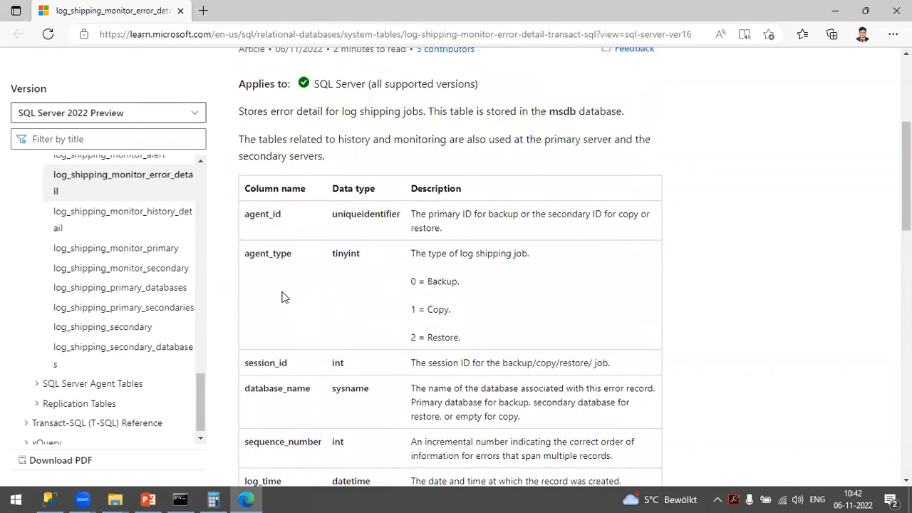
# - Compare the documented agent_type codes with the agent_type values in the history detail results in SQL Server Management Studio
pyautogui.moveTo(249, 254); pyautogui.dragTo(308, 255)
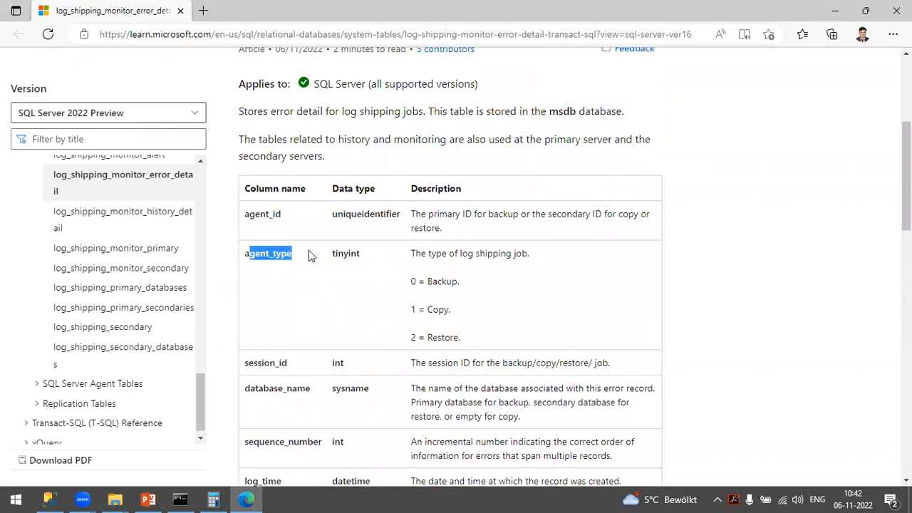
pyautogui.click(408, 274)
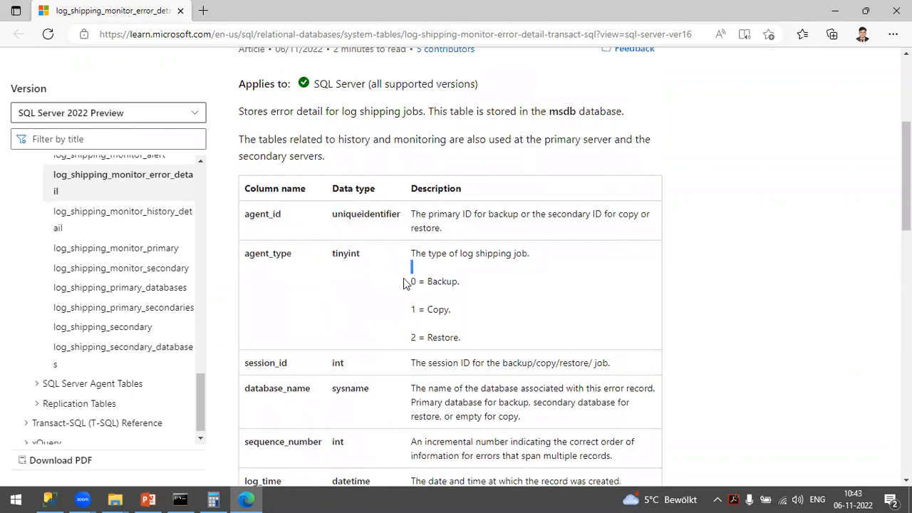
pyautogui.moveTo(410, 314); pyautogui.dragTo(456, 322)
pyautogui.moveTo(399, 347); pyautogui.dragTo(462, 339)
pyautogui.click(49, 499)
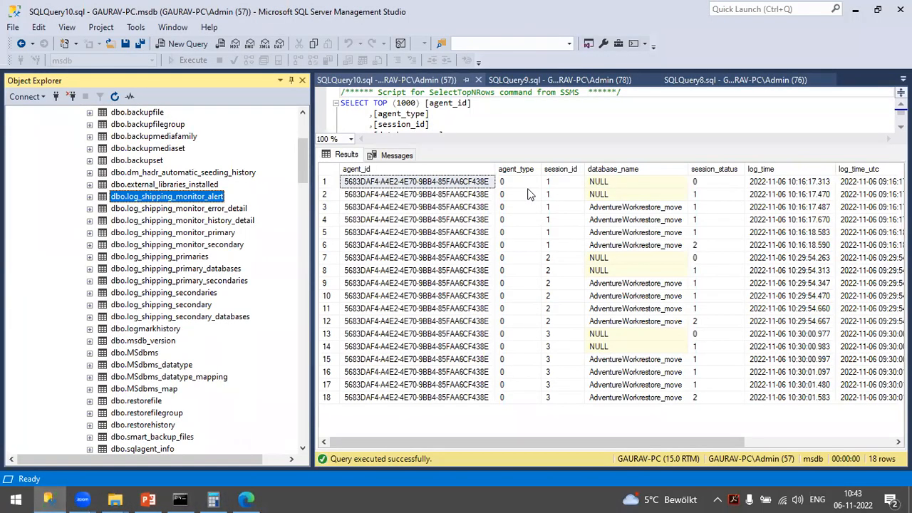
pyautogui.moveTo(515, 189); pyautogui.dragTo(519, 412)
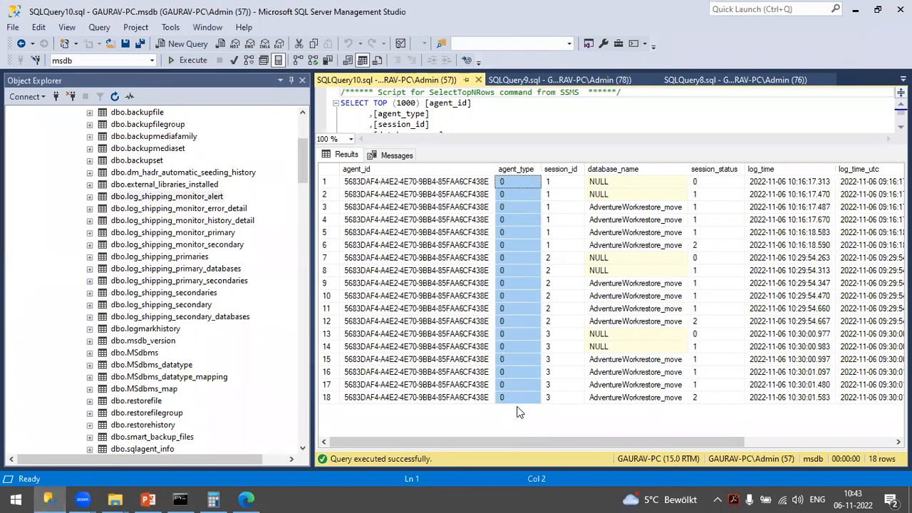
# - Collapse the primary server and expand msdb's system tables on the secondary MSSQLSERVER01 instance
pyautogui.click(302, 151)
pyautogui.click(26, 124)
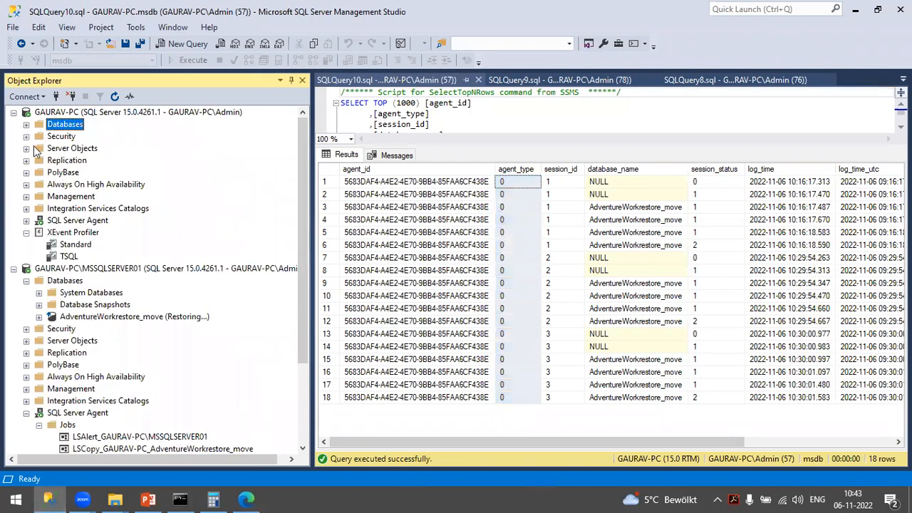
pyautogui.click(12, 111)
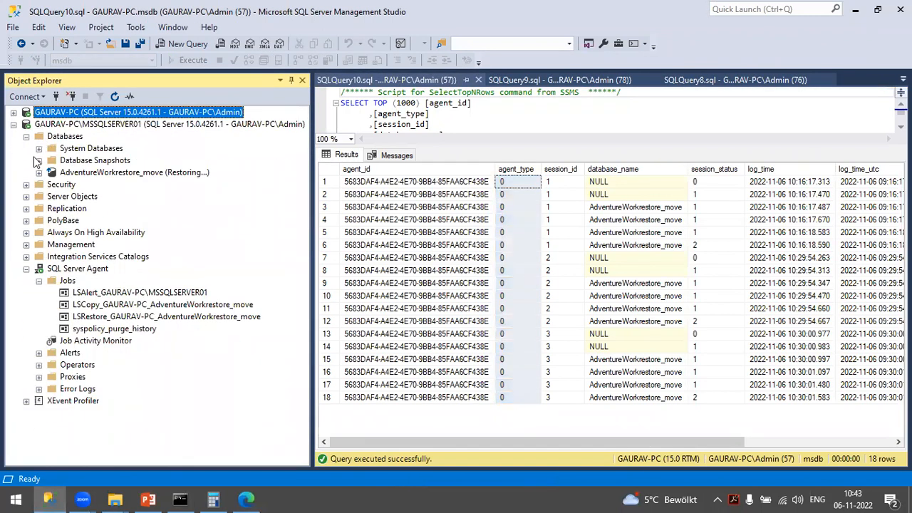
pyautogui.click(38, 149)
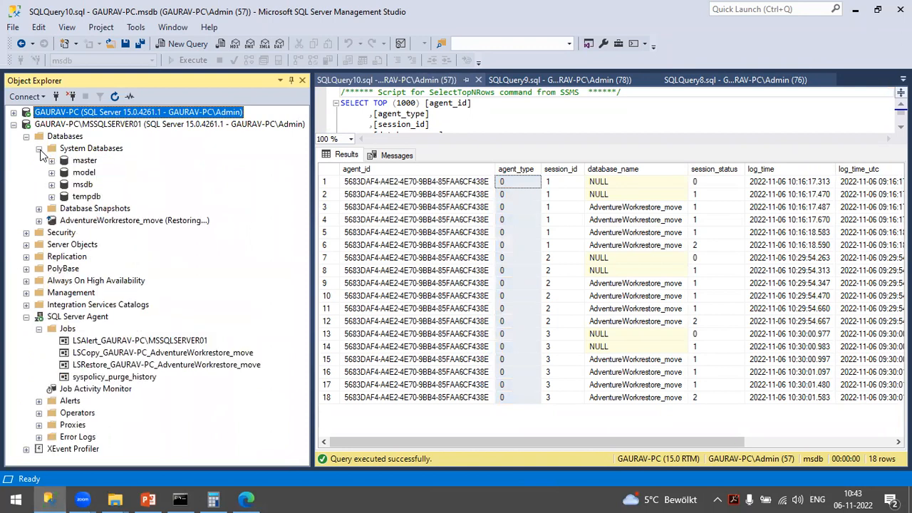
pyautogui.click(51, 185)
pyautogui.click(65, 197)
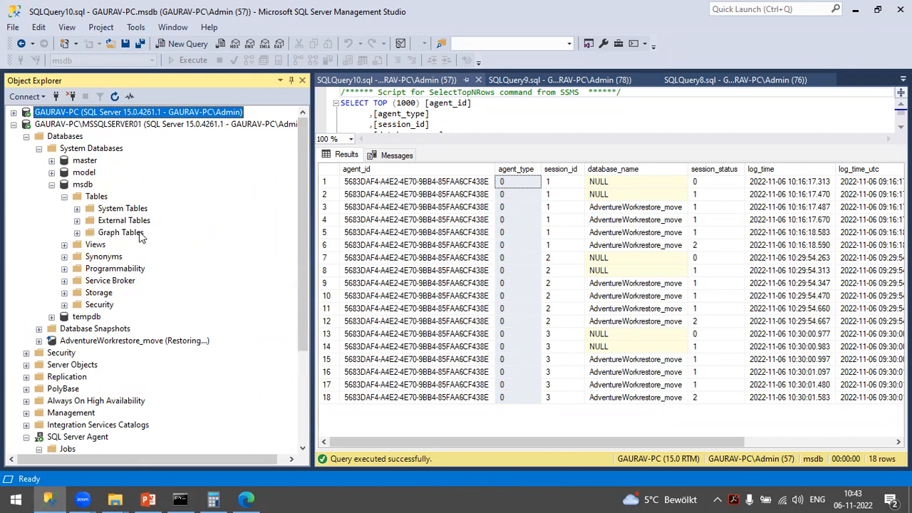
pyautogui.click(77, 209)
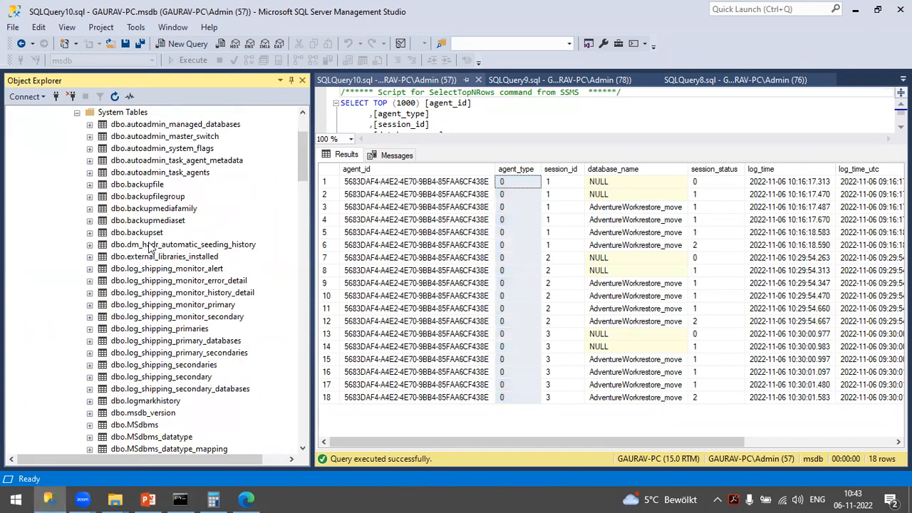
# - Query the top 1000 rows of log_shipping_primary_databases in msdb on the secondary MSSQLSERVER01 instance
pyautogui.scroll(-2, 151, 246)
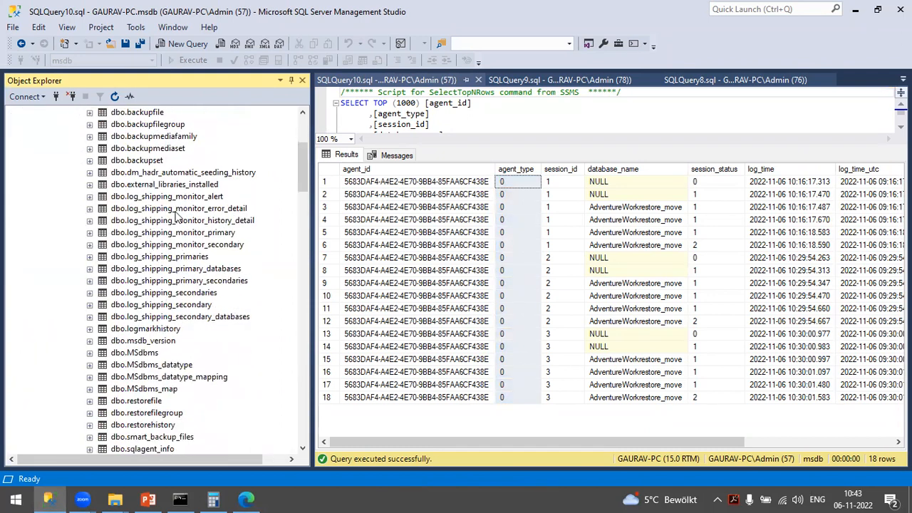
pyautogui.click(188, 271)
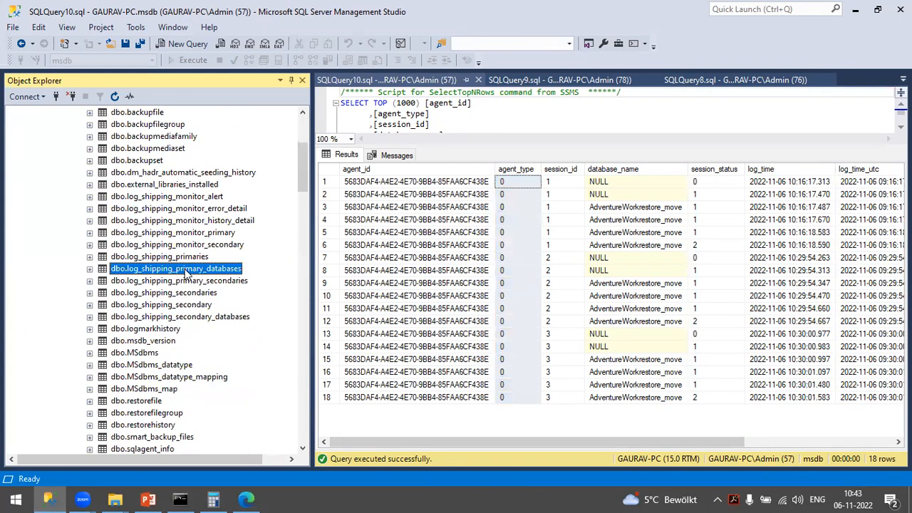
pyautogui.rightClick(187, 275)
pyautogui.click(262, 222)
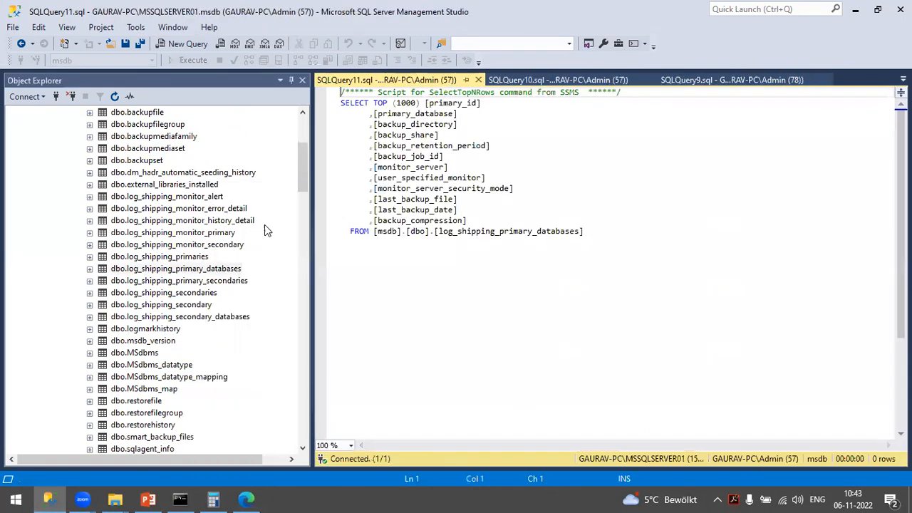
# - Query the top 1000 rows of log_shipping_secondary_databases in msdb on the secondary MSSQLSERVER01 instance
pyautogui.click(198, 319)
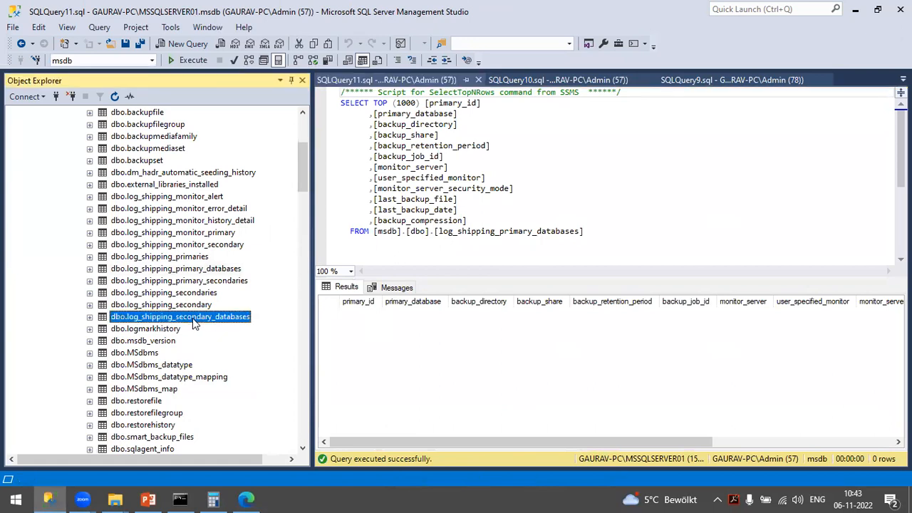
pyautogui.rightClick(194, 319)
pyautogui.click(254, 220)
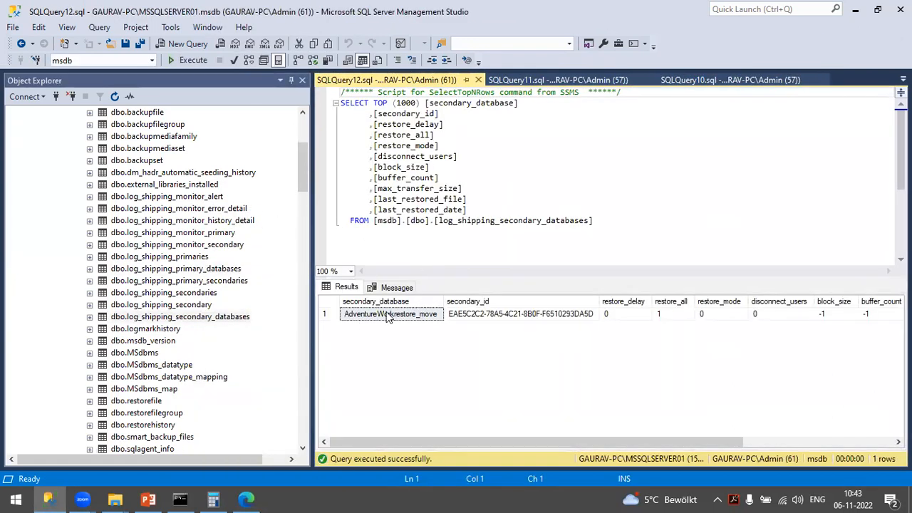
# - Inspect the restore_delay, restore_all, restore_mode, disconnect_users and last restored file and date columns in the results
pyautogui.click(615, 314)
pyautogui.click(673, 314)
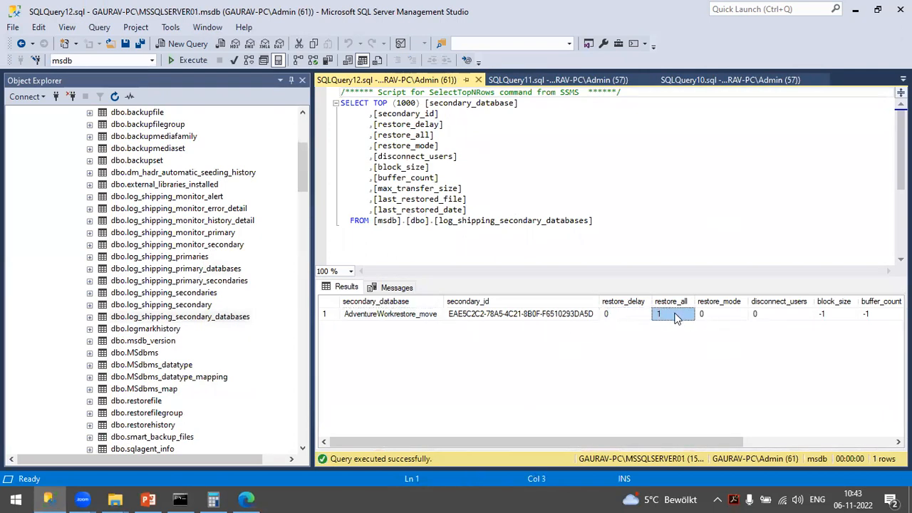
pyautogui.click(716, 317)
pyautogui.click(761, 318)
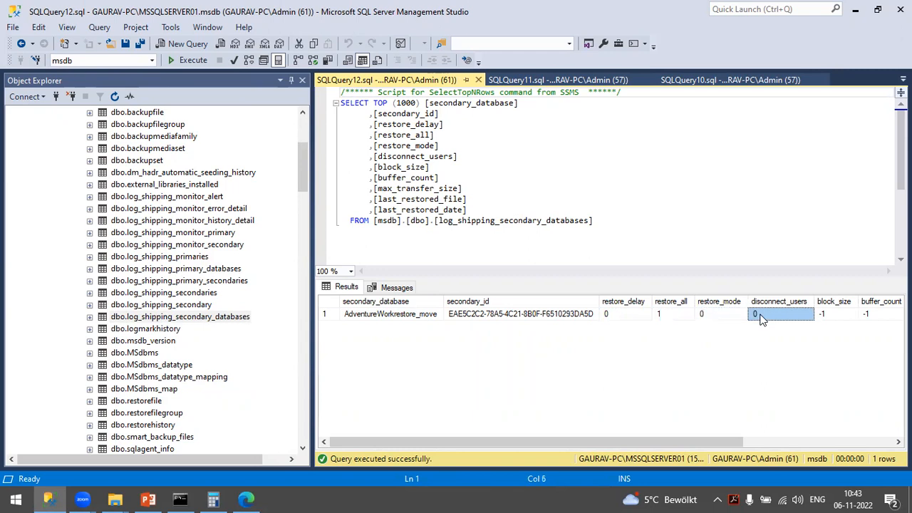
pyautogui.click(746, 440)
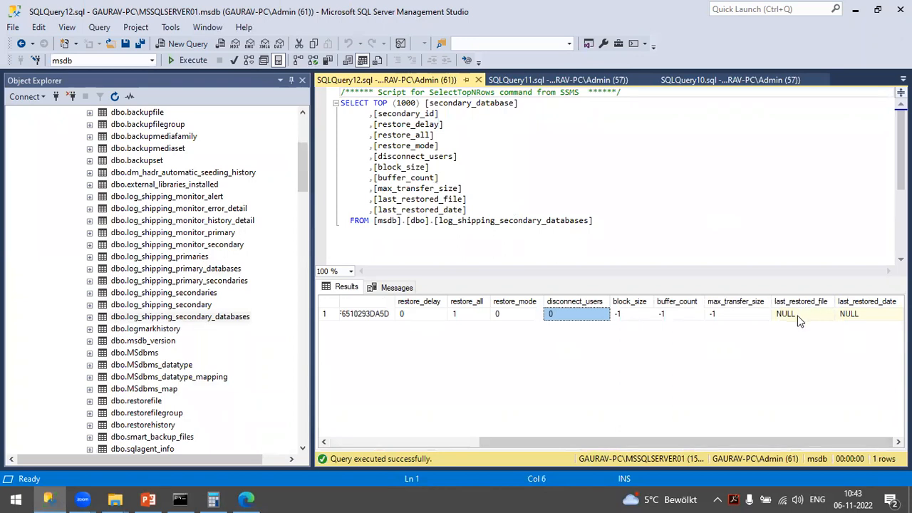
# - Query the top 1000 rows of log_shipping_secondary and check the last_copied_file and last_copied_date values
pyautogui.rightClick(186, 307)
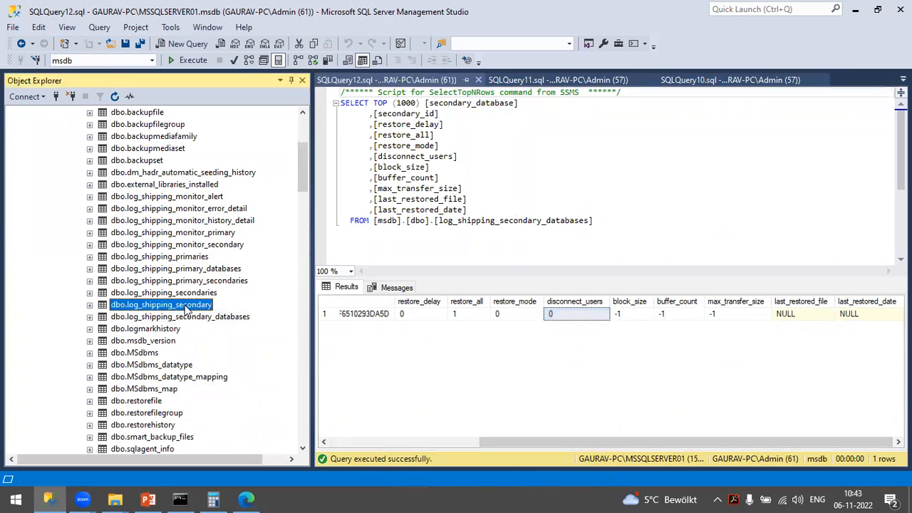
pyautogui.click(240, 221)
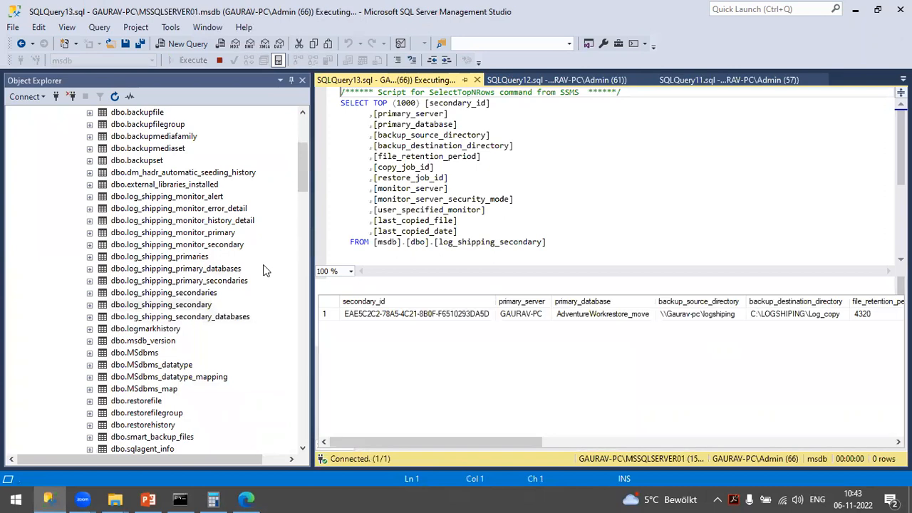
pyautogui.click(648, 440)
pyautogui.moveTo(648, 437); pyautogui.dragTo(826, 458)
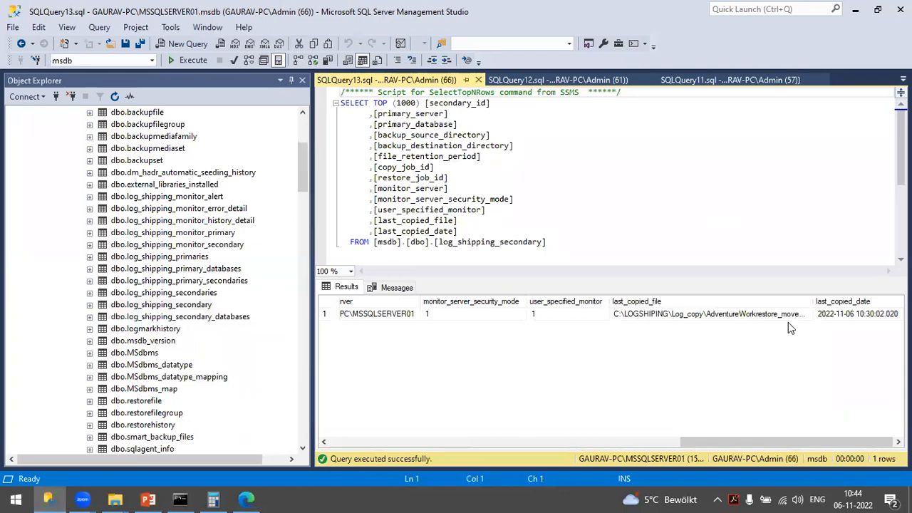
pyautogui.click(879, 317)
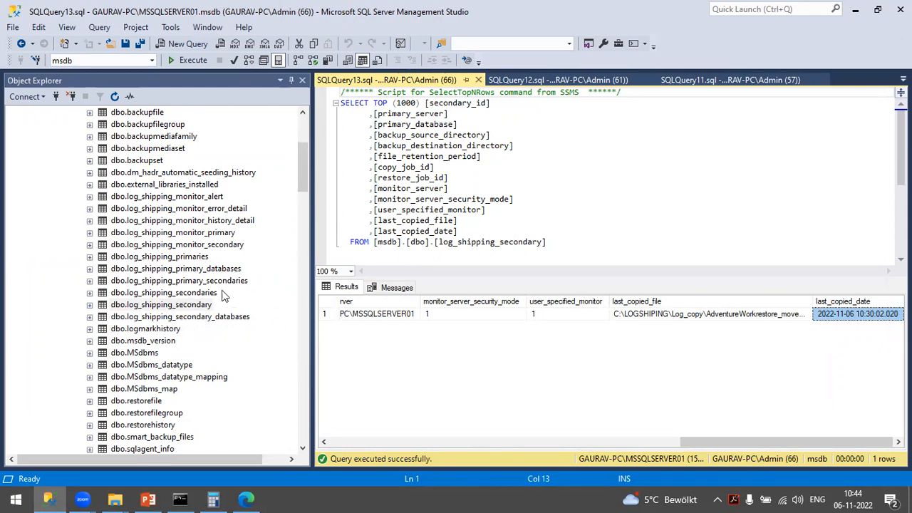
pyautogui.click(147, 499)
pyautogui.click(399, 372)
pyautogui.click(324, 345)
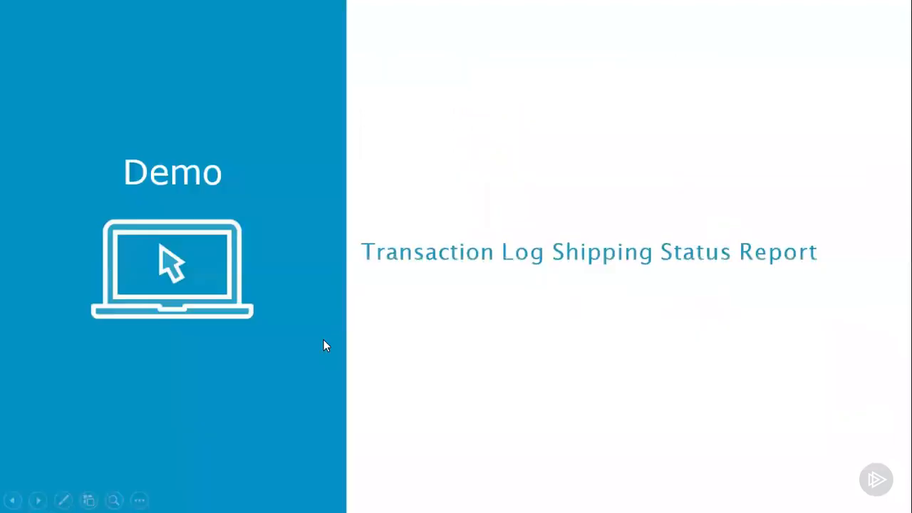
pyautogui.click(323, 346)
pyautogui.click(322, 346)
pyautogui.click(318, 345)
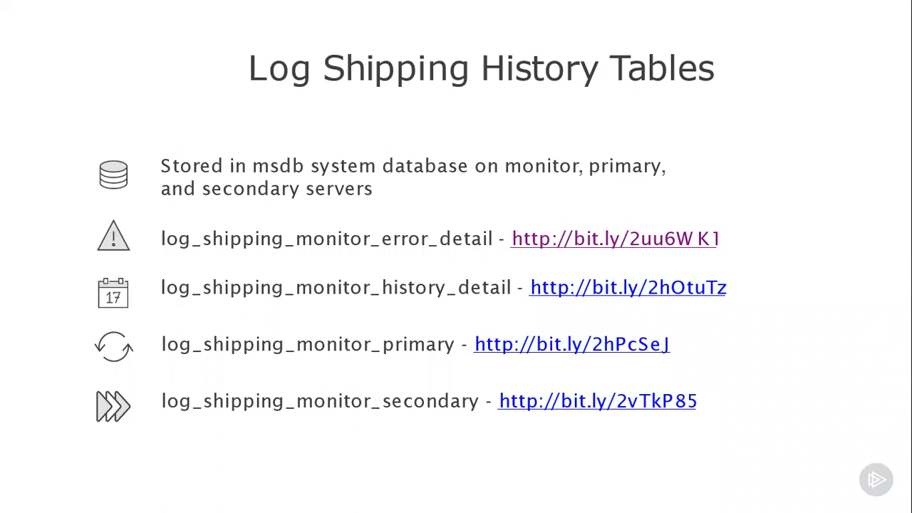
pyautogui.press('Right')
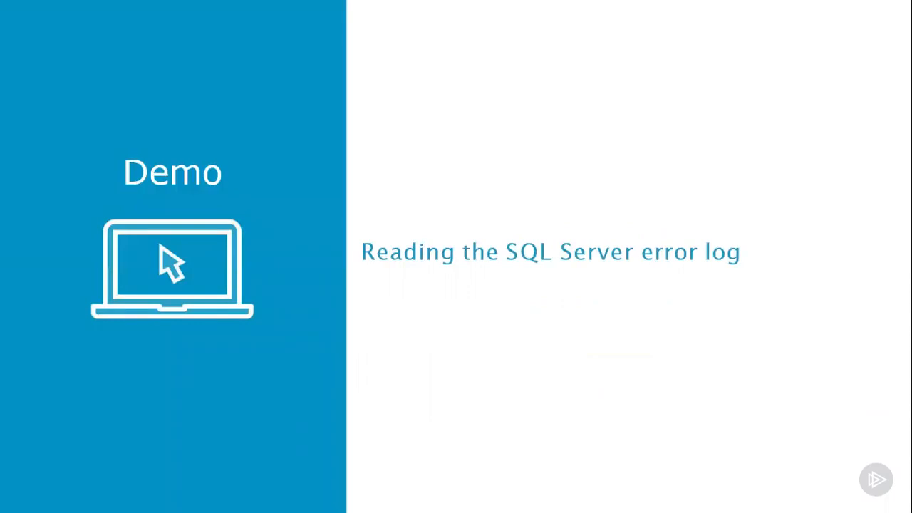
pyautogui.press('Right')
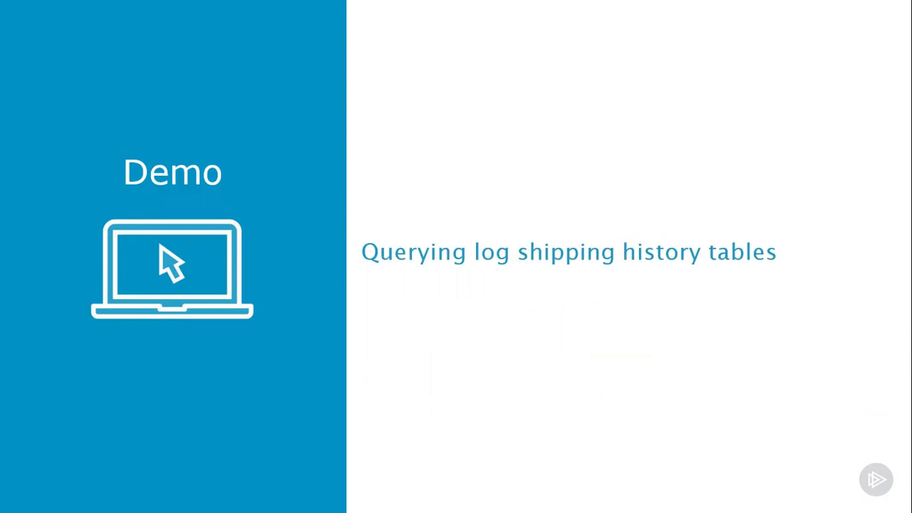
pyautogui.press('Right')
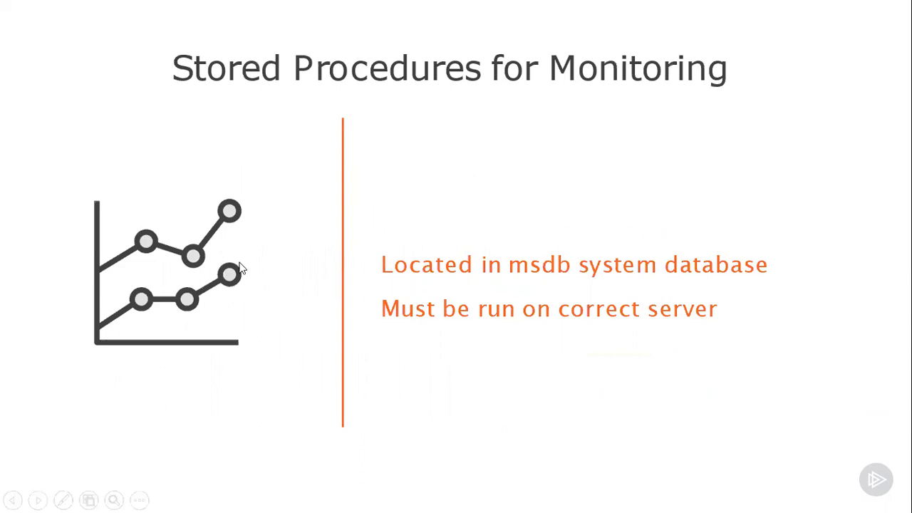
pyautogui.hotkey('alt', 'Tab')
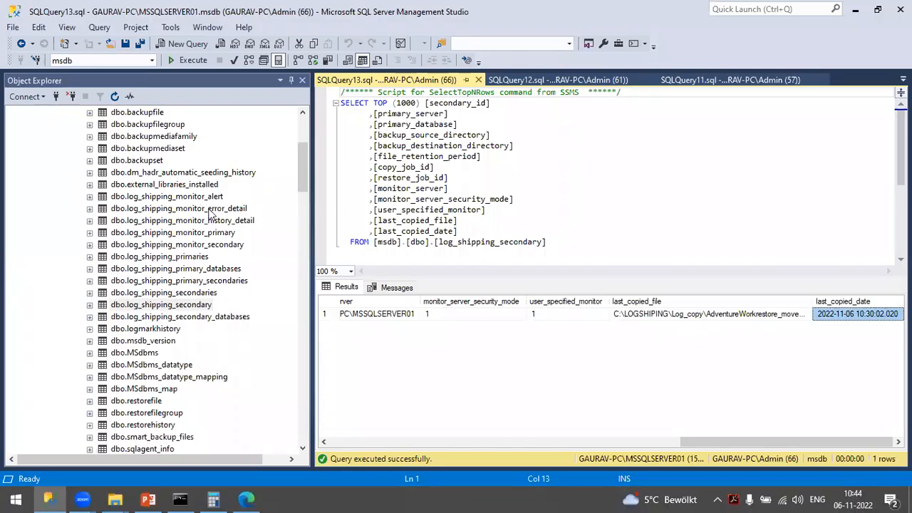
# - Collapse the msdb database and the Databases folder of the secondary MSSQLSERVER01 instance
pyautogui.moveTo(300, 156); pyautogui.dragTo(300, 131)
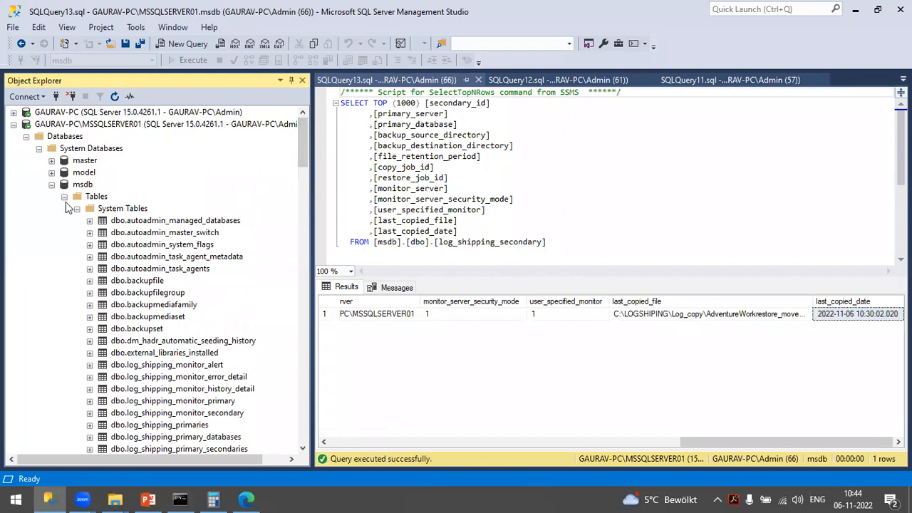
pyautogui.click(51, 186)
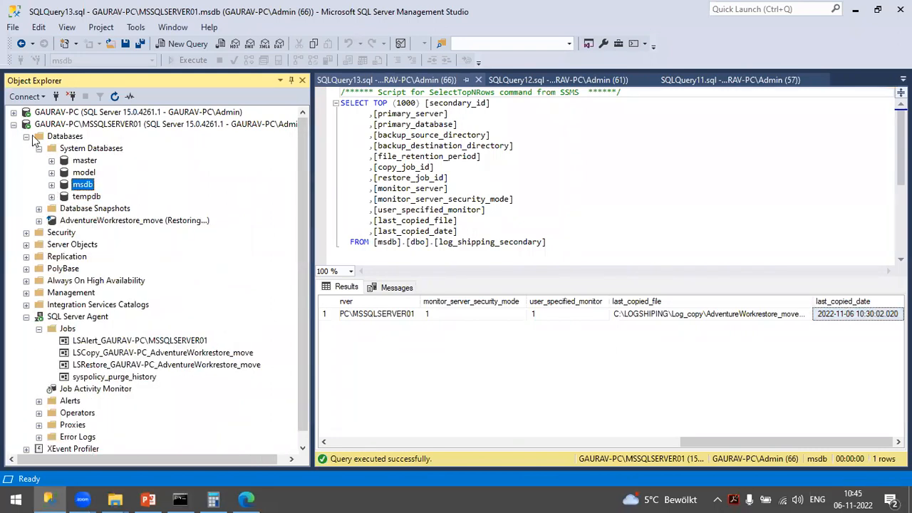
pyautogui.click(27, 137)
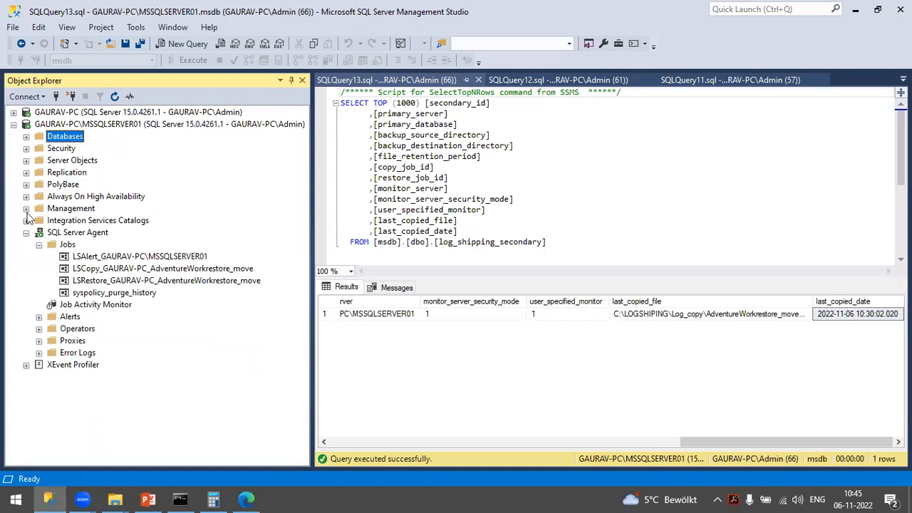
# - Open the alert job step in the LSAlert job's properties on MSSQLSERVER01 and examine its T-SQL command
pyautogui.click(90, 261)
pyautogui.rightClick(91, 258)
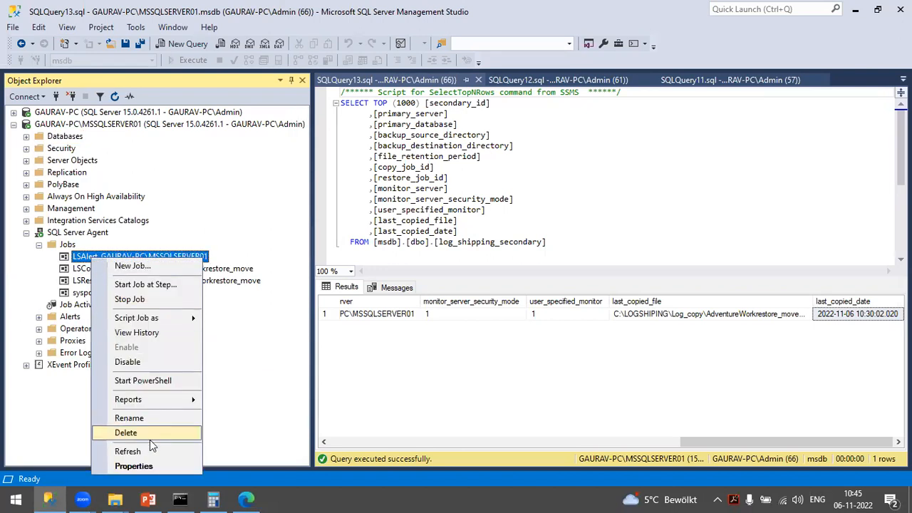
pyautogui.click(134, 467)
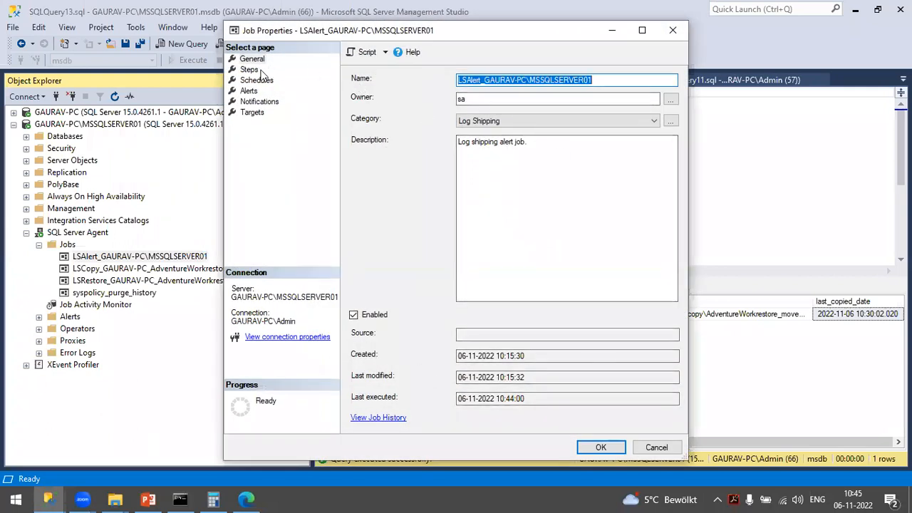
pyautogui.click(233, 71)
pyautogui.click(421, 110)
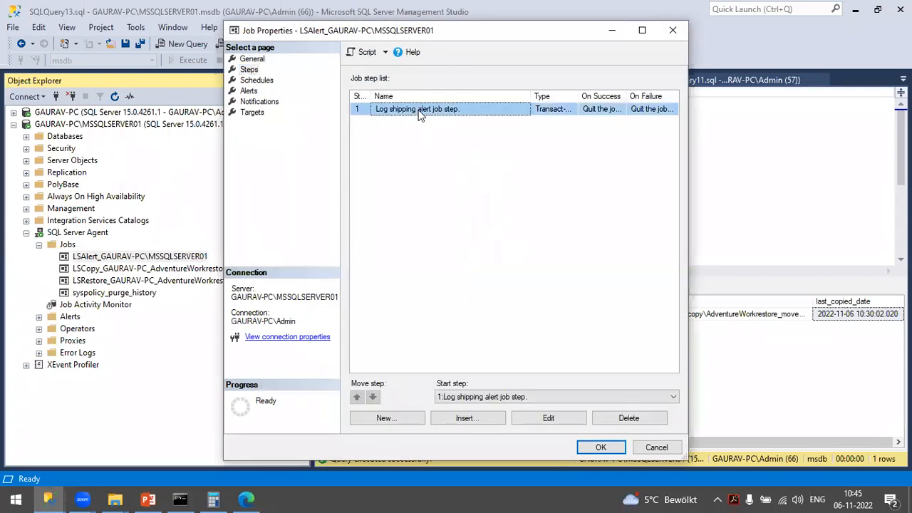
pyautogui.click(545, 417)
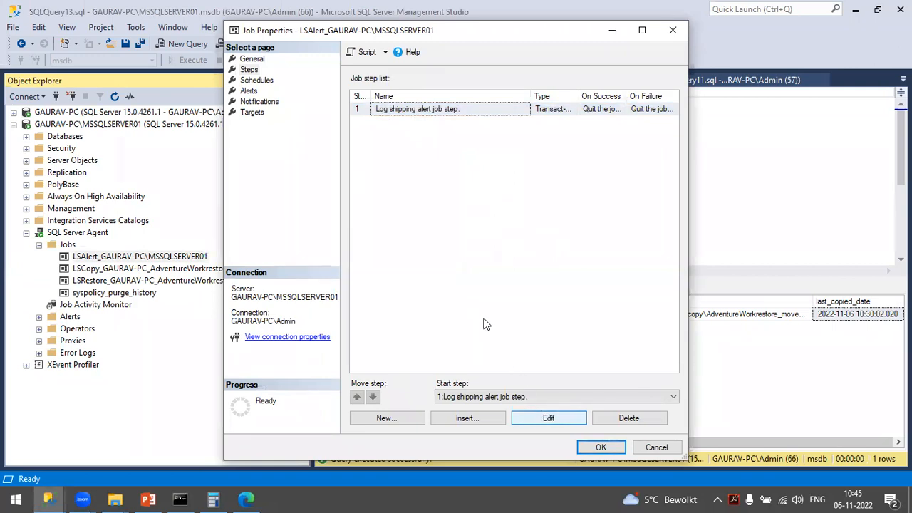
pyautogui.click(538, 418)
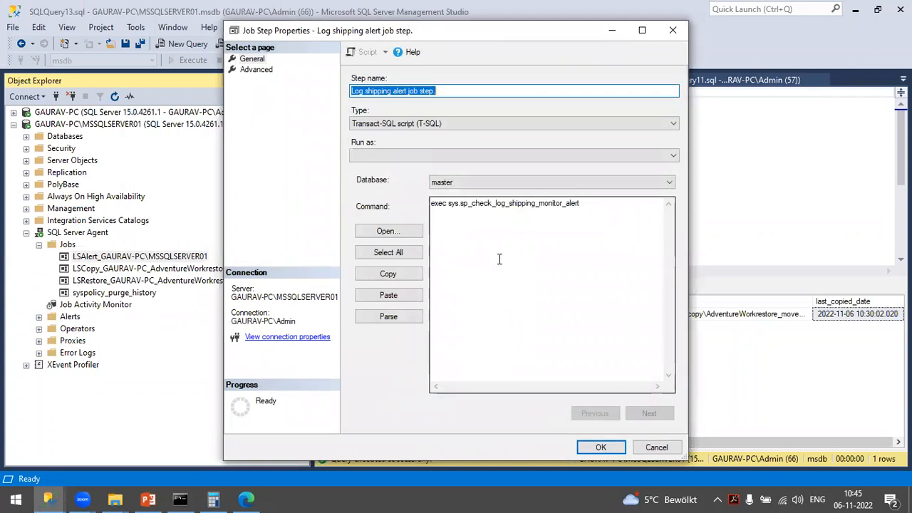
pyautogui.click(469, 204)
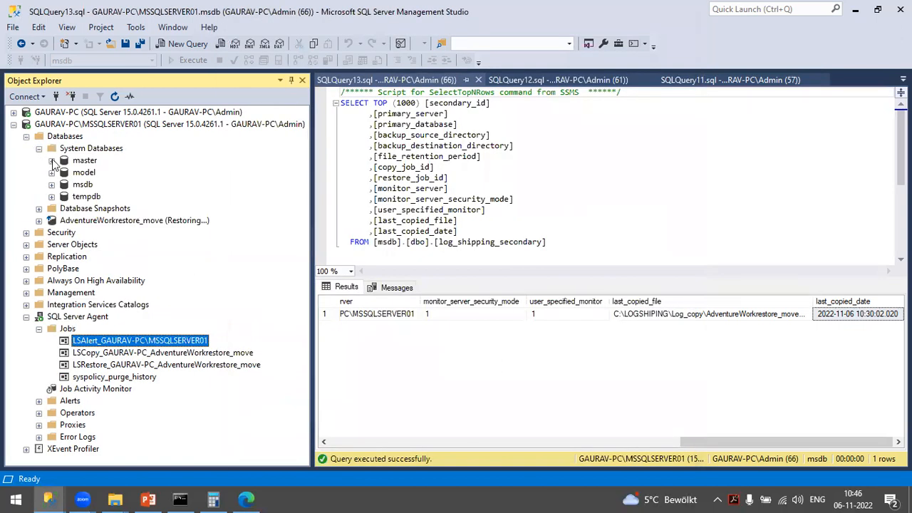
# - Expand the master database's system stored procedures on MSSQLSERVER01 and browse them for the procedure the alert job runs
pyautogui.click(51, 160)
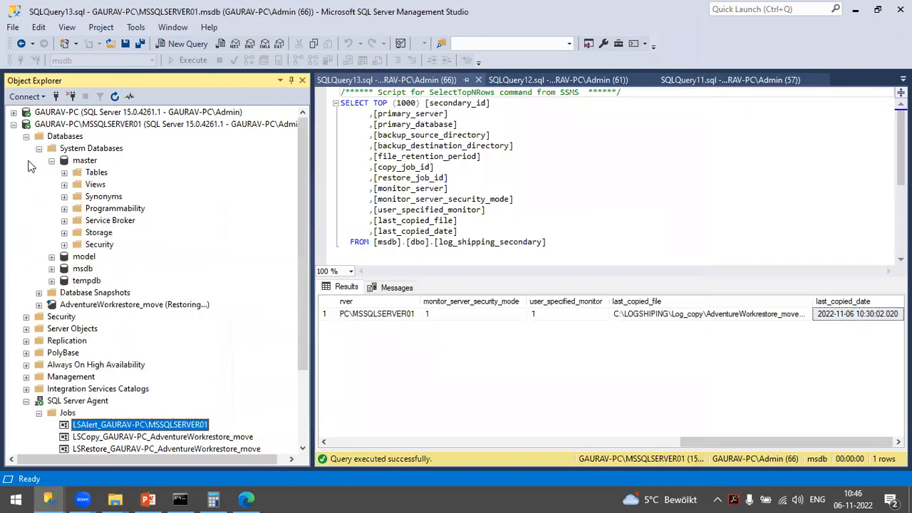
pyautogui.click(65, 208)
pyautogui.click(77, 221)
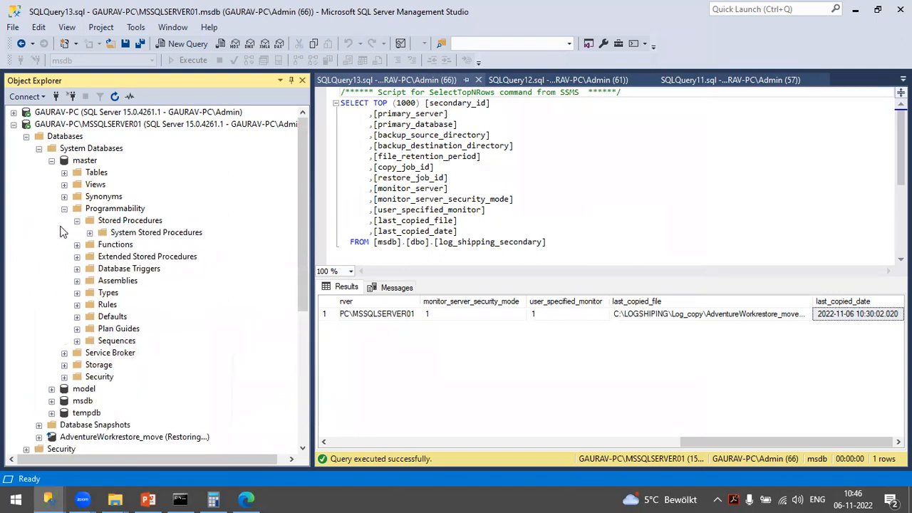
pyautogui.click(90, 232)
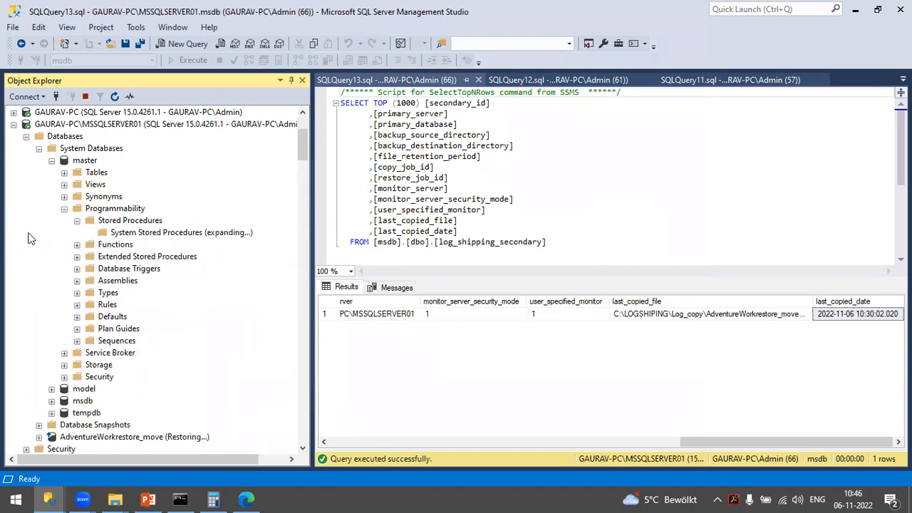
pyautogui.scroll(-20, 200, 224)
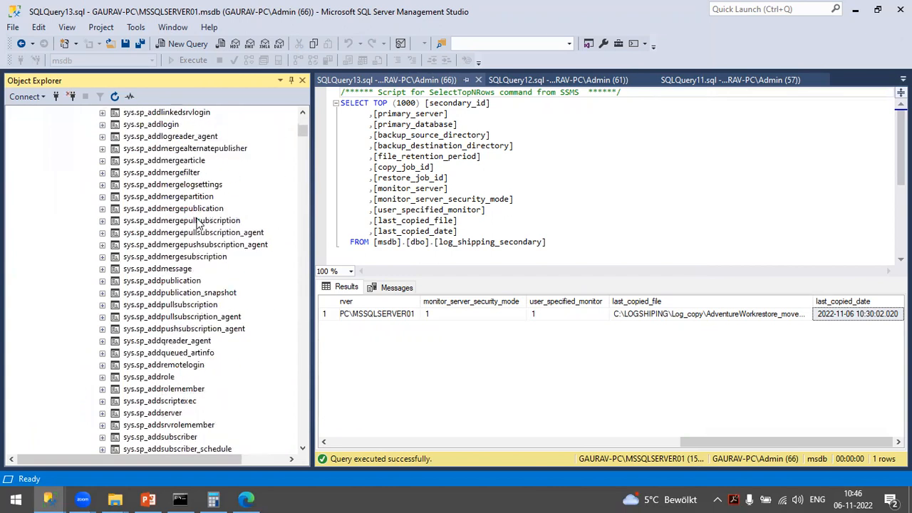
pyautogui.scroll(-20, 200, 224)
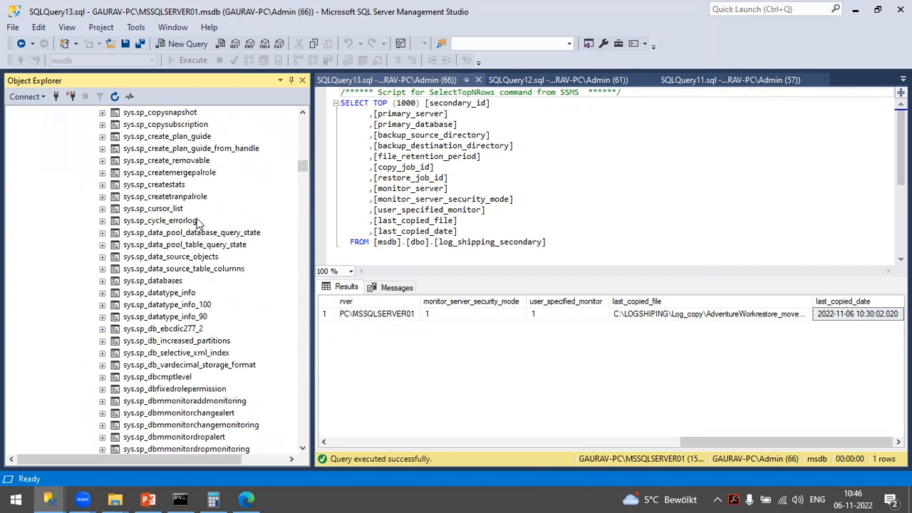
pyautogui.scroll(-20, 199, 224)
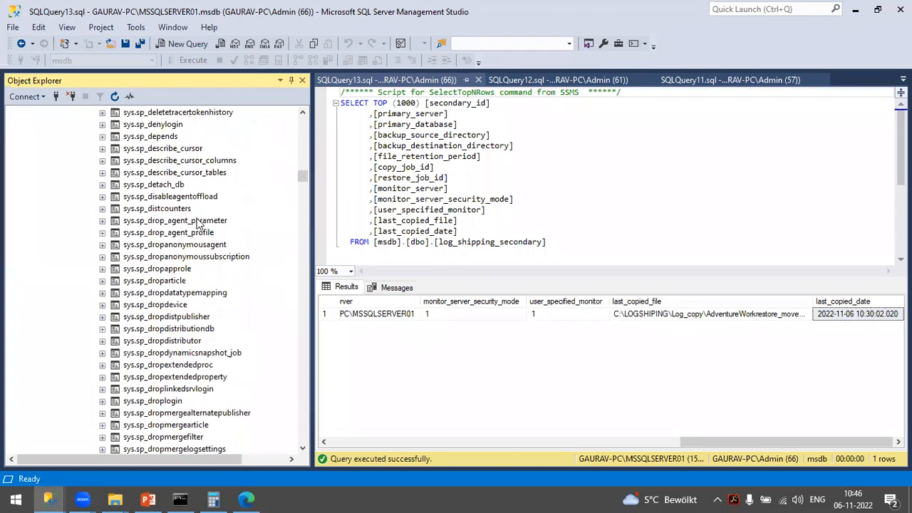
# - Bring back the alert job step's properties beside the procedure list and look through master's system stored procedures for sys.sp_check_log_shipping_monitor_alert
pyautogui.moveTo(49, 499)
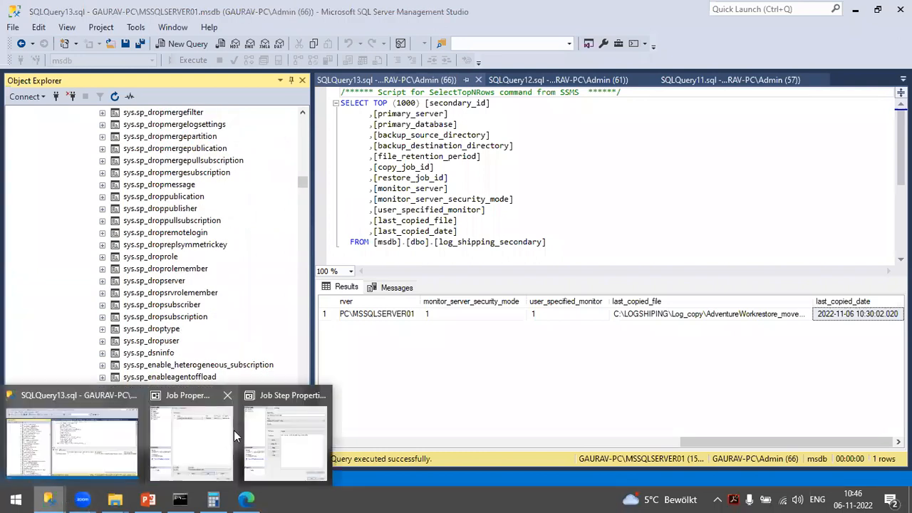
pyautogui.click(278, 436)
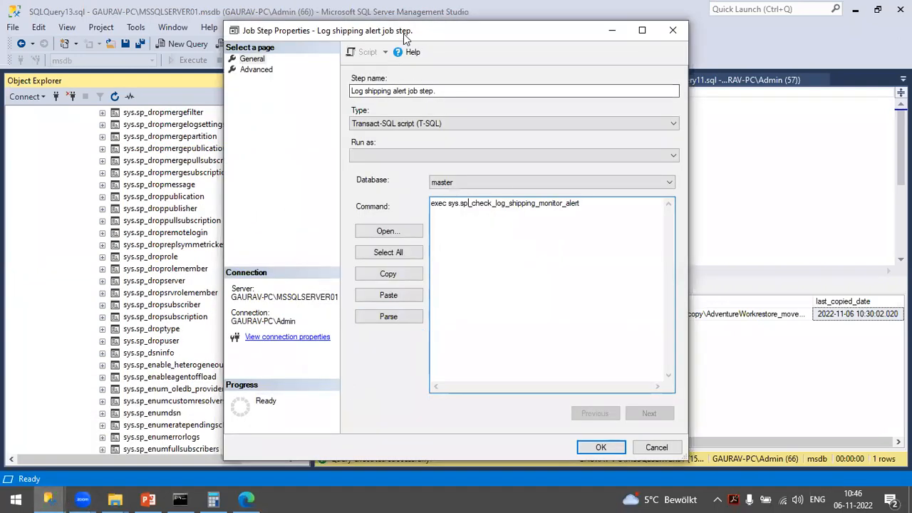
pyautogui.moveTo(409, 37); pyautogui.dragTo(480, 43)
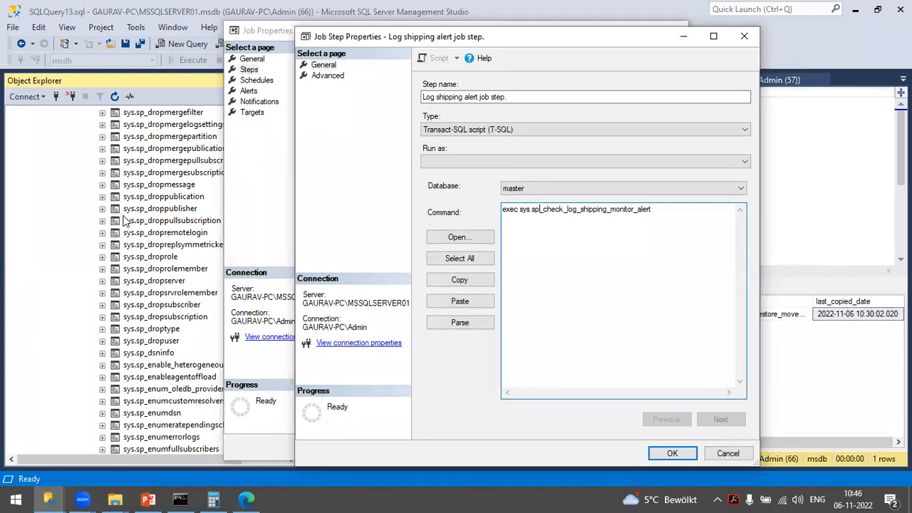
pyautogui.scroll(6, 126, 221)
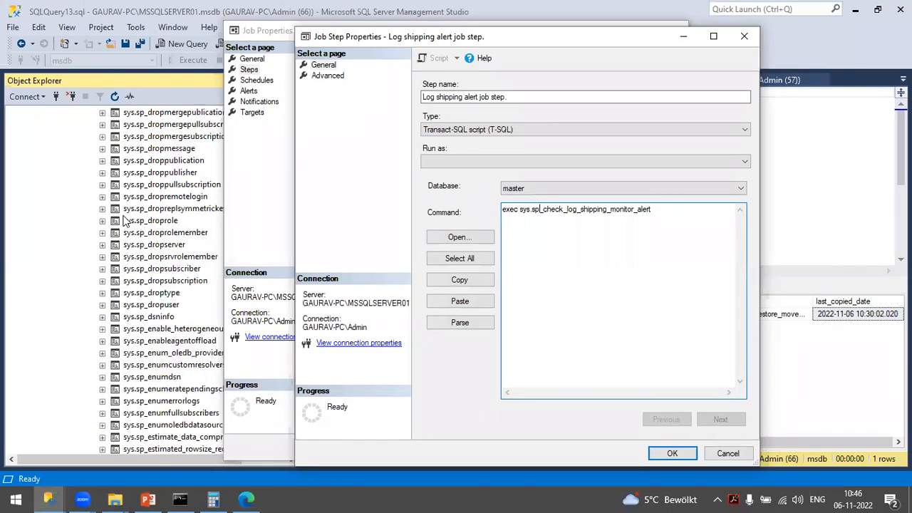
pyautogui.scroll(15, 125, 222)
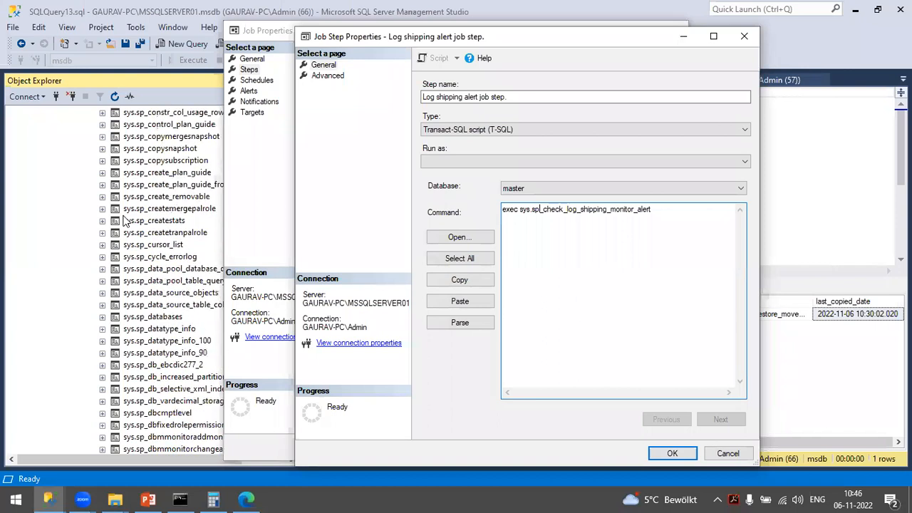
pyautogui.scroll(1, 125, 221)
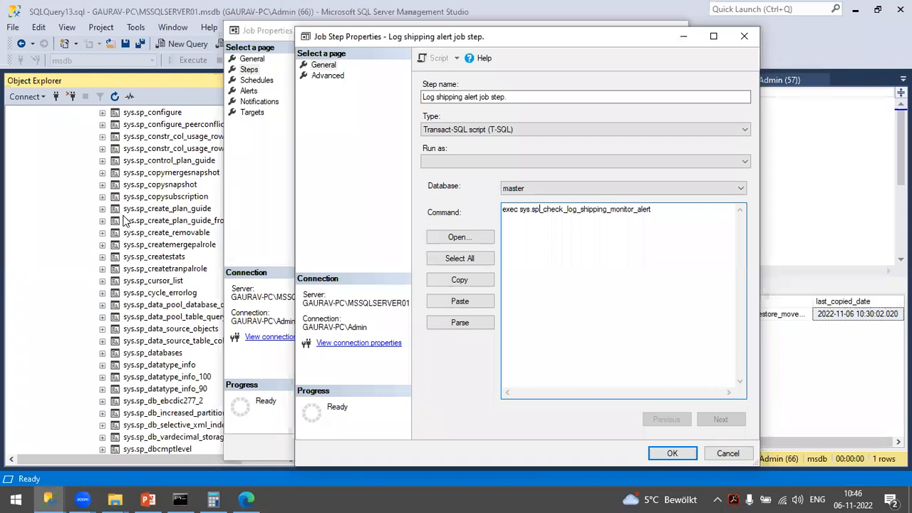
pyautogui.scroll(1, 125, 222)
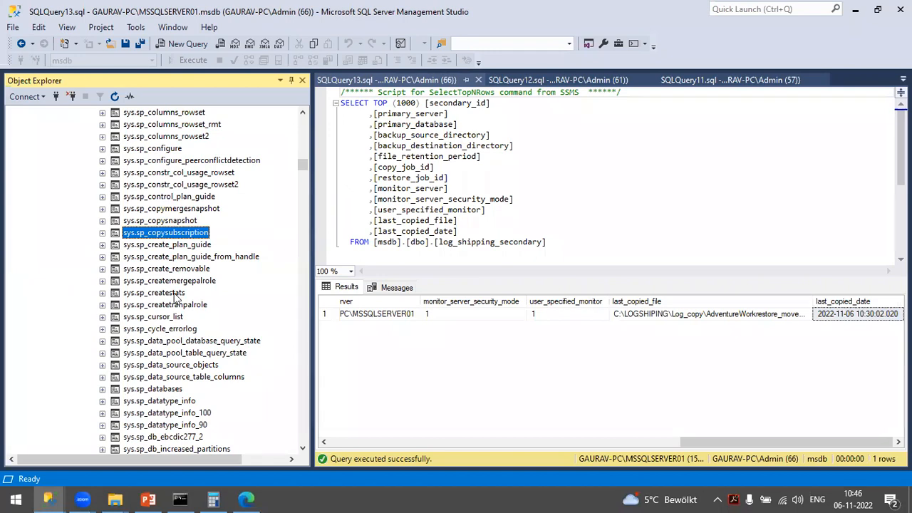
pyautogui.scroll(20, 157, 235)
pyautogui.scroll(20, 139, 183)
# - Filter master's stored procedures on MSSQLSERVER01 by the name sys.sp_check_log_shipping_monitor_alert, copied from the alert job step, and expand the system stored procedures
pyautogui.rightClick(135, 222)
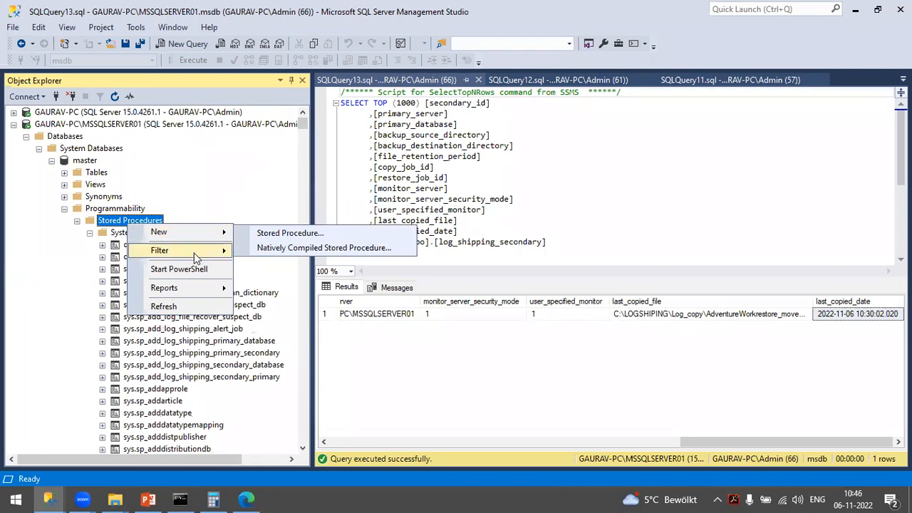
pyautogui.moveTo(202, 251)
pyautogui.click(305, 266)
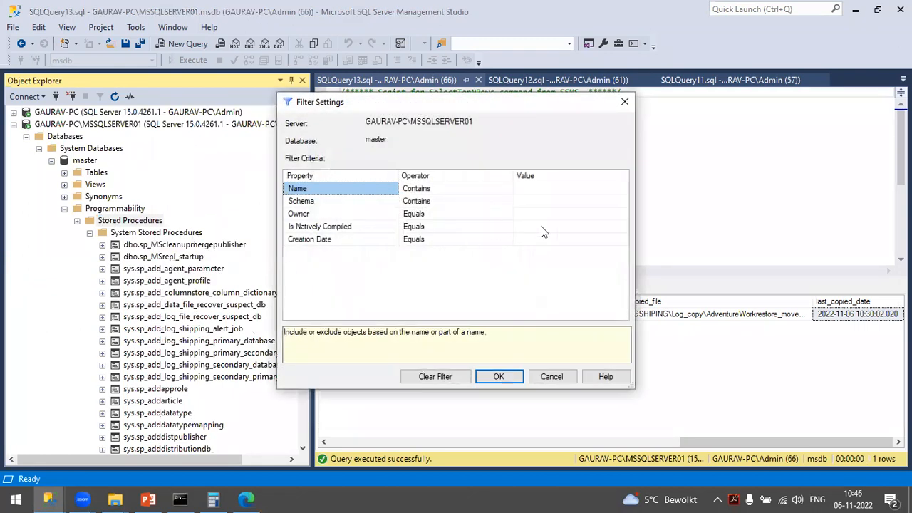
pyautogui.click(537, 189)
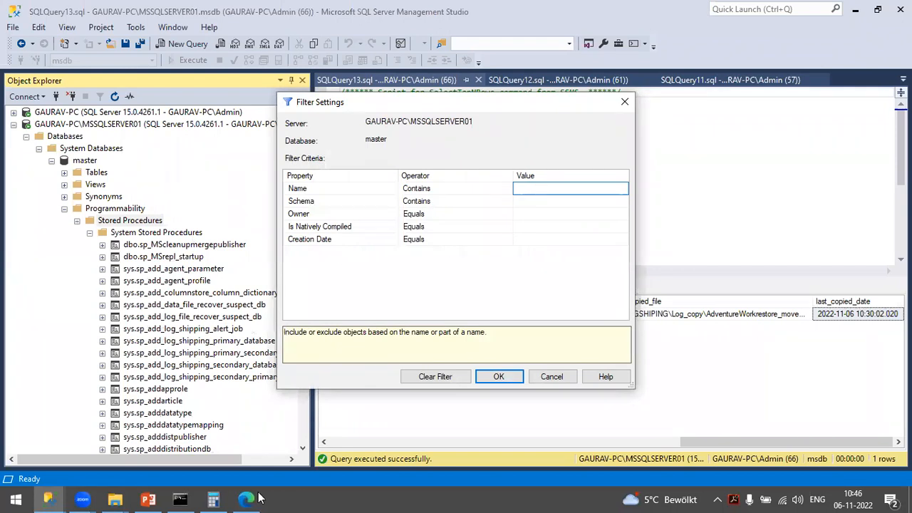
pyautogui.click(49, 499)
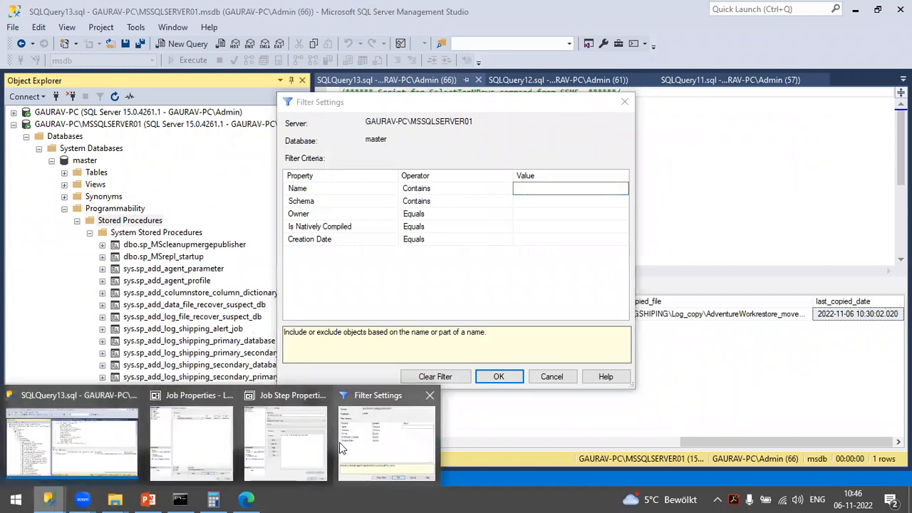
pyautogui.click(286, 452)
pyautogui.moveTo(650, 209)
pyautogui.mouseDown()
pyautogui.moveTo(545, 209)
pyautogui.moveTo(529, 227)
pyautogui.moveTo(526, 207)
pyautogui.moveTo(653, 209)
pyautogui.mouseUp()
pyautogui.hotkey('ctrl', 'c')
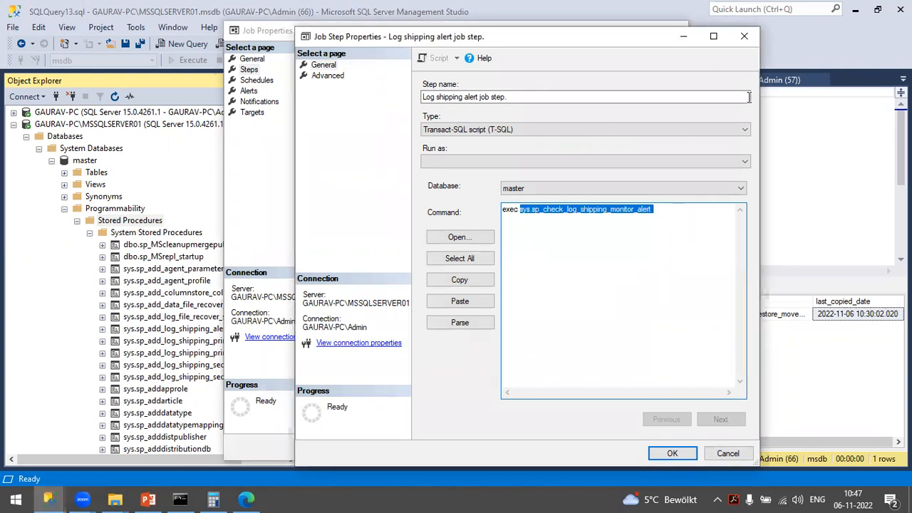
pyautogui.click(745, 36)
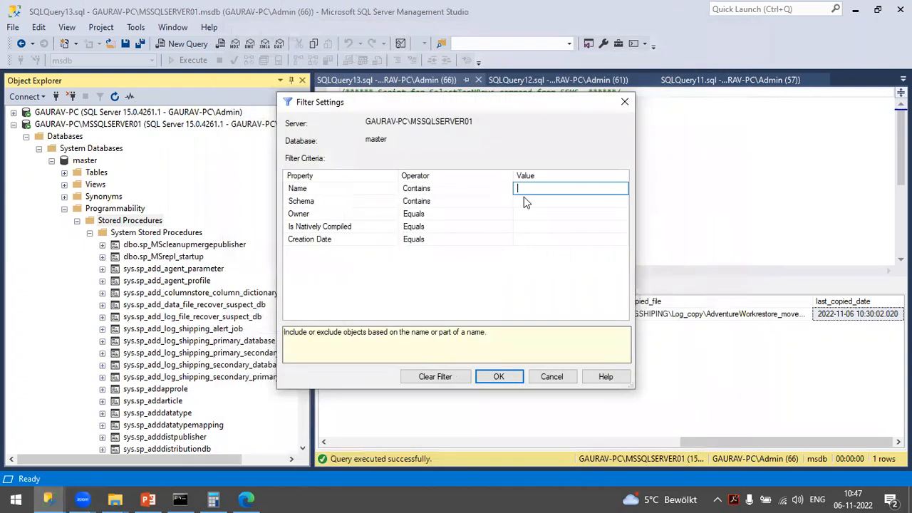
pyautogui.hotkey('ctrl', 'v')
pyautogui.click(518, 373)
pyautogui.click(90, 233)
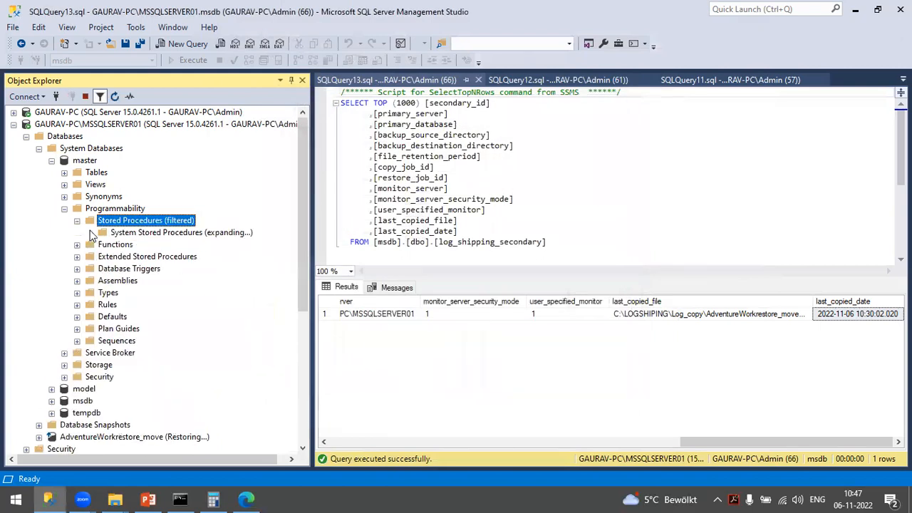
# - Change the name filter on master's stored procedures to sp_check_log_shipping_monitor_alert, without the sys. prefix
pyautogui.rightClick(151, 222)
pyautogui.moveTo(209, 254)
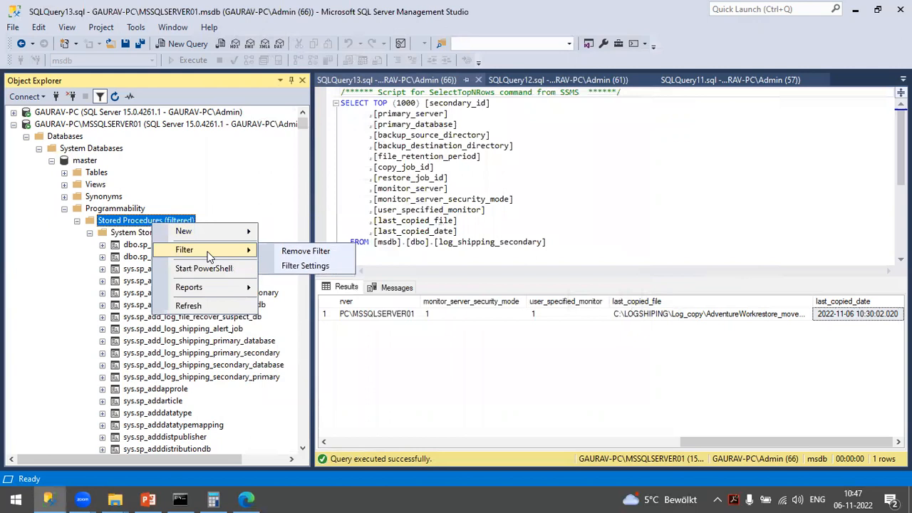
pyautogui.click(305, 267)
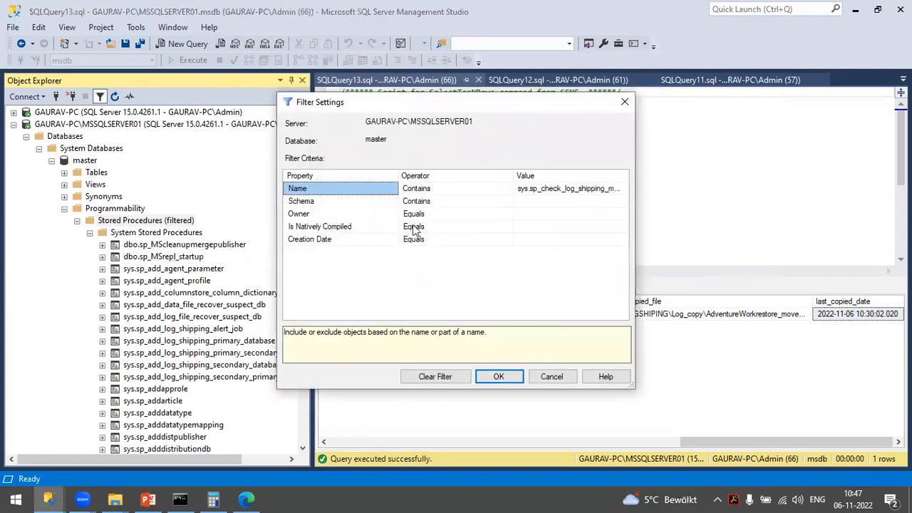
pyautogui.click(532, 190)
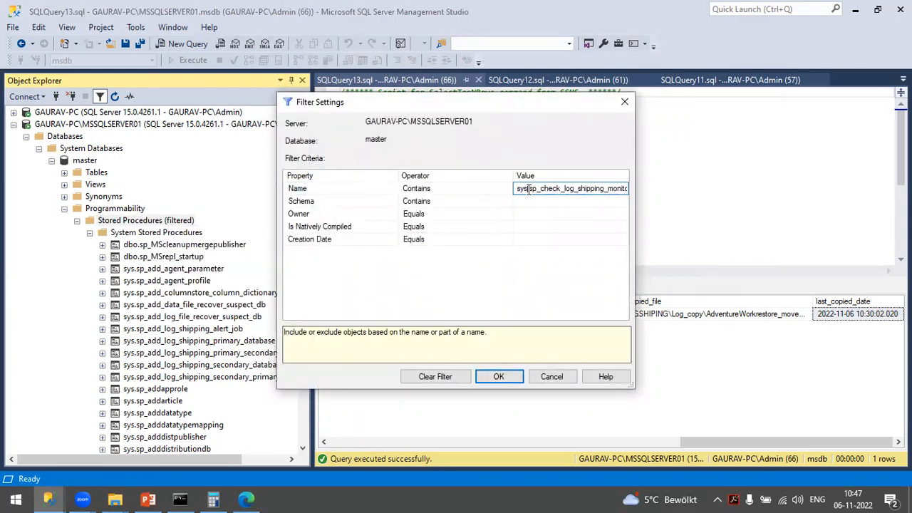
pyautogui.press('BackSpace')
pyautogui.press('BackSpace')
pyautogui.press('BackSpace')
pyautogui.press('BackSpace')
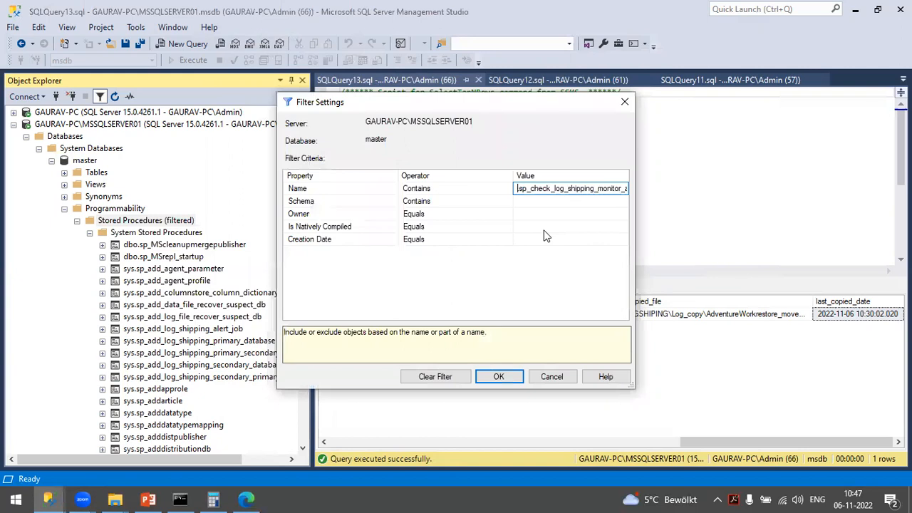
pyautogui.press('BackSpace')
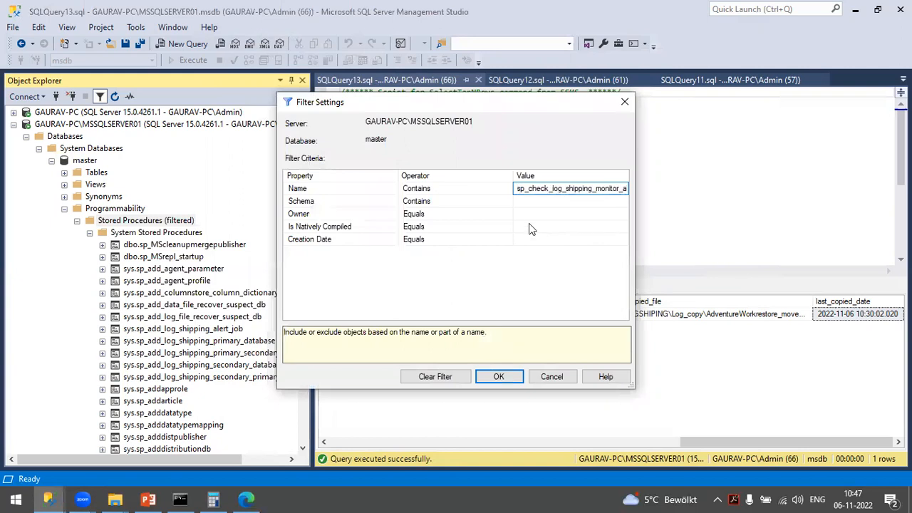
pyautogui.click(493, 378)
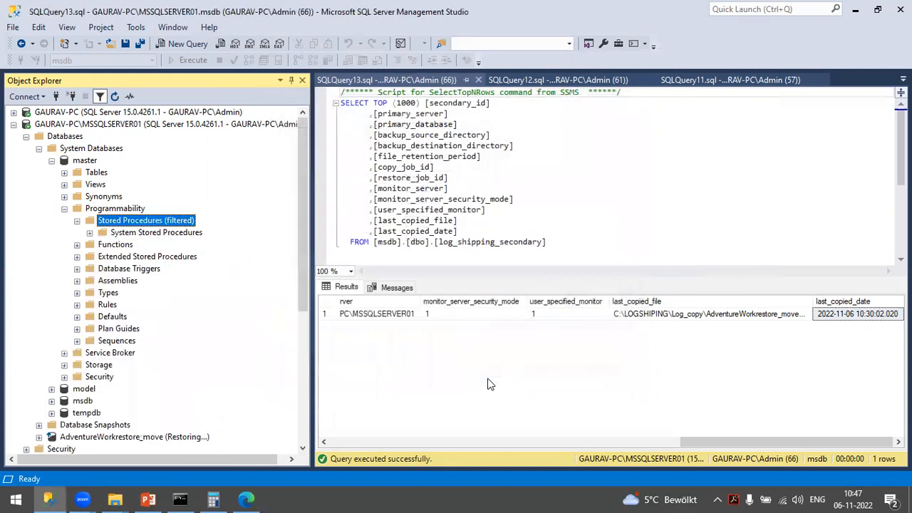
# - Collapse the MSSQLSERVER01 instance and expand the primary server's master database down to its Programmability folder
pyautogui.click(13, 124)
pyautogui.click(12, 112)
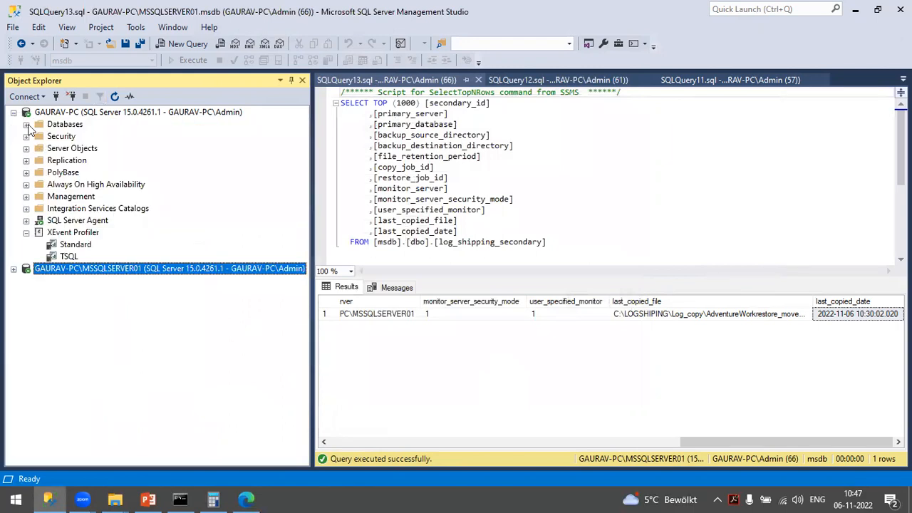
pyautogui.click(26, 124)
pyautogui.click(52, 160)
pyautogui.click(51, 148)
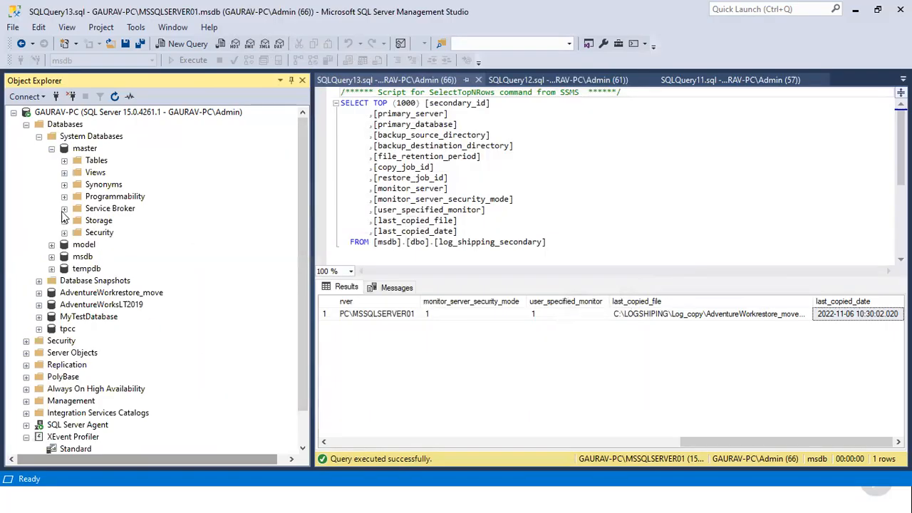
pyautogui.click(65, 197)
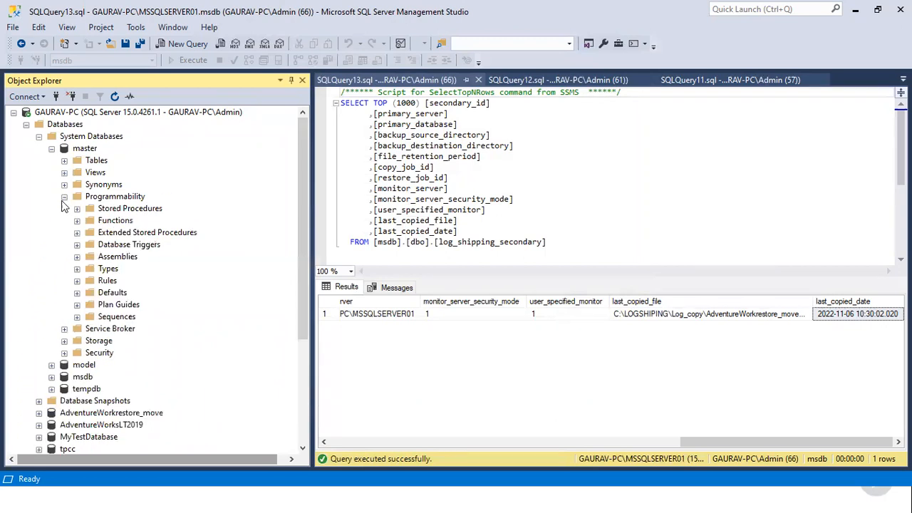
# - Filter the stored procedures of the primary server's master database by the copied log shipping monitor alert procedure name
pyautogui.rightClick(122, 209)
pyautogui.moveTo(180, 235)
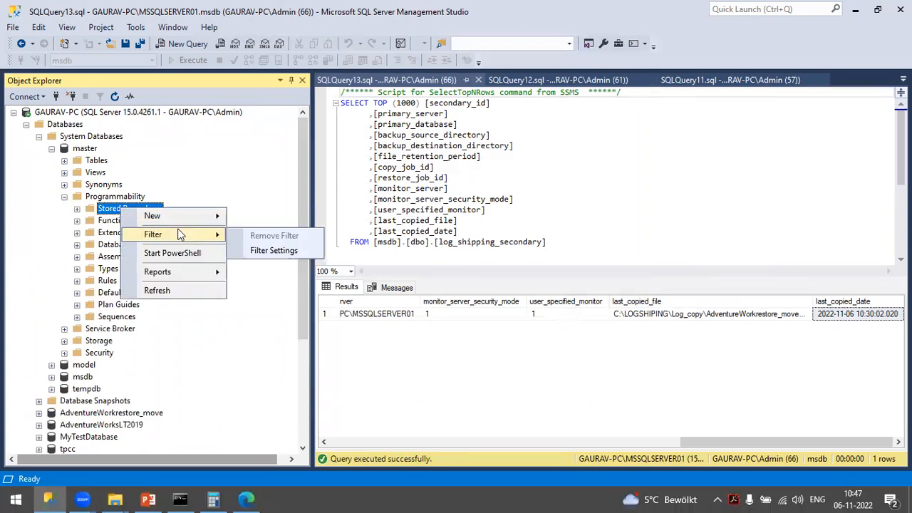
pyautogui.click(274, 251)
pyautogui.click(515, 202)
pyautogui.click(529, 189)
pyautogui.hotkey('ctrl', 'v')
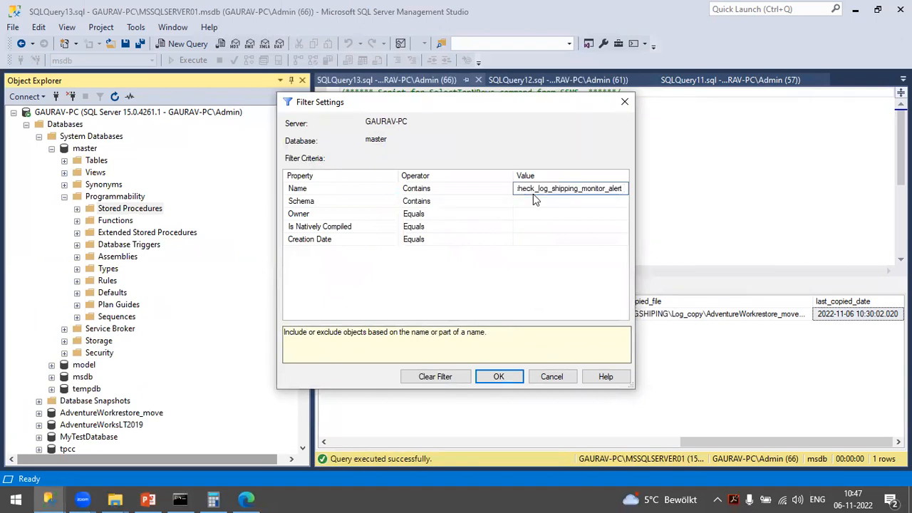
pyautogui.press('BackSpace')
pyautogui.click(499, 376)
# - Expand the primary server's system stored procedures in master and browse them for the log shipping monitor alert procedure
pyautogui.click(76, 209)
pyautogui.click(90, 221)
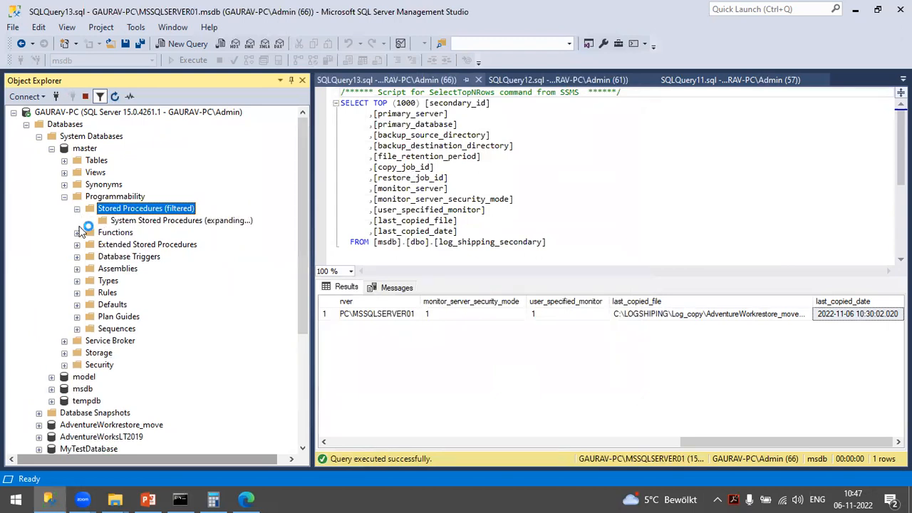
pyautogui.scroll(1, 29, 249)
pyautogui.scroll(-20, 88, 260)
pyautogui.scroll(-20, 114, 305)
pyautogui.scroll(20, 94, 249)
pyautogui.scroll(20, 79, 225)
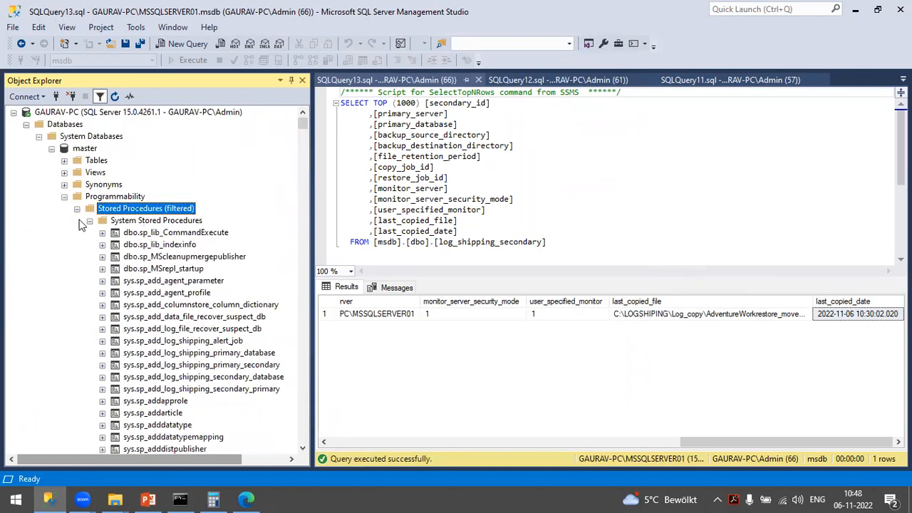
# - Collapse the primary server, expand MSSQLSERVER01 again and refresh the Programmability folder of its master database
pyautogui.click(27, 124)
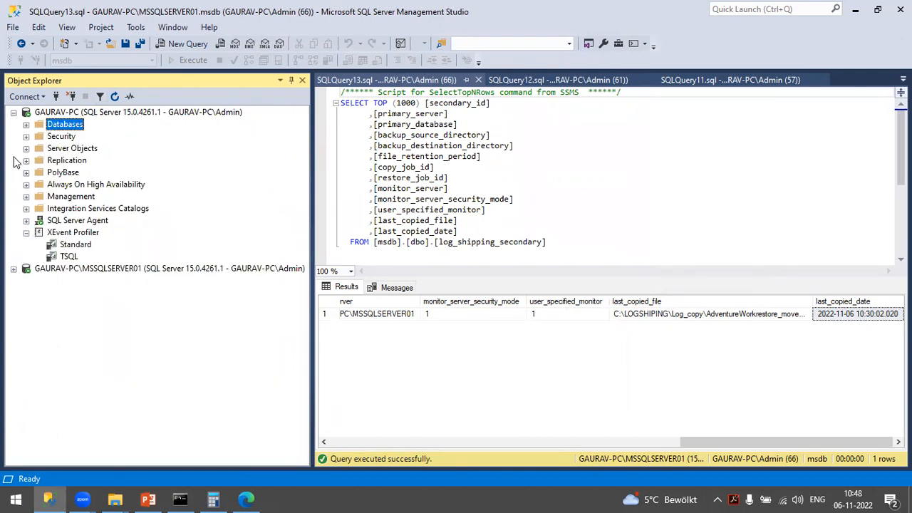
pyautogui.click(14, 112)
pyautogui.click(14, 124)
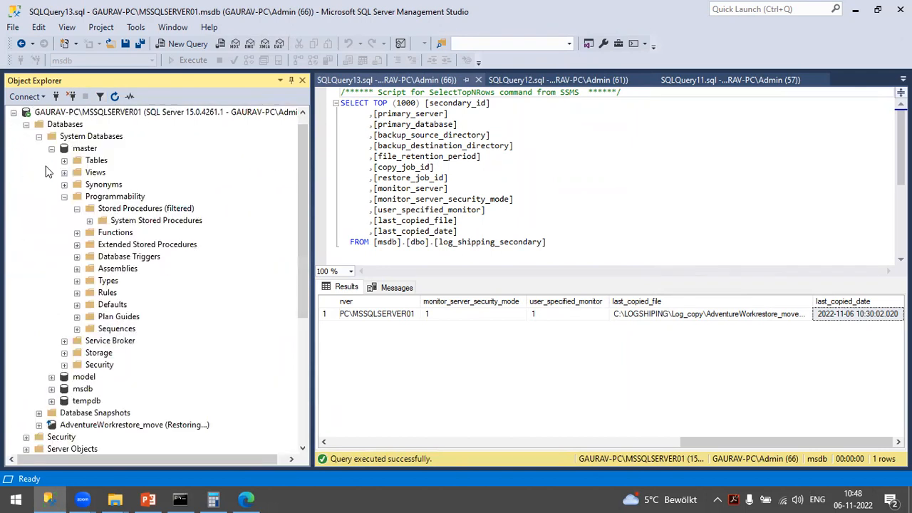
pyautogui.rightClick(132, 221)
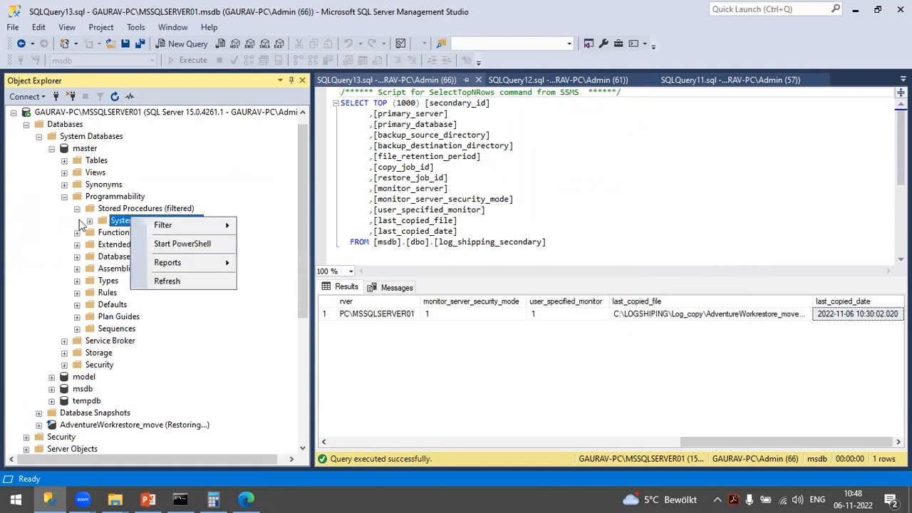
pyautogui.click(100, 210)
pyautogui.click(111, 198)
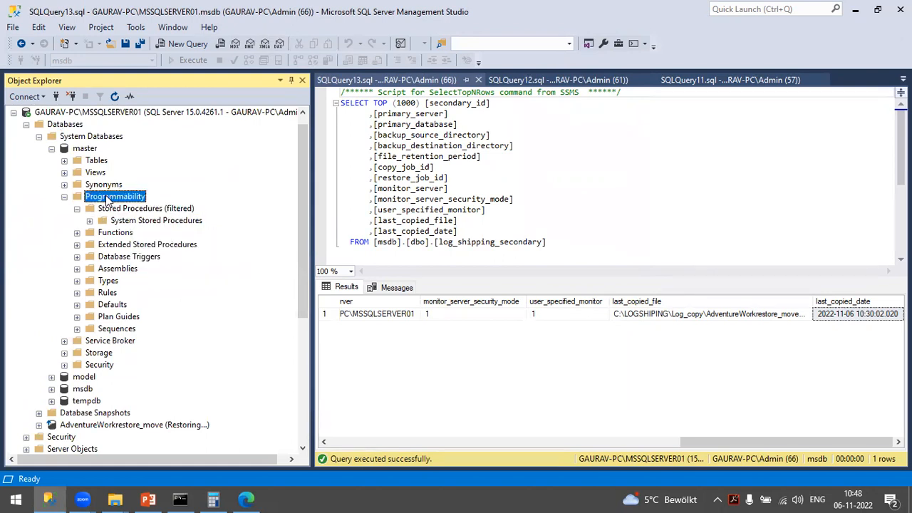
pyautogui.click(114, 96)
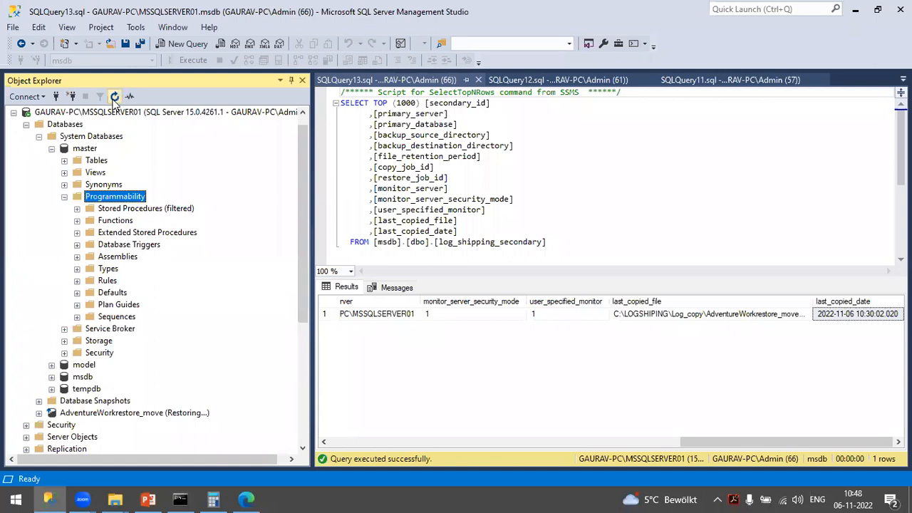
# - Expand the system stored procedures of MSSQLSERVER01's master database and select sys.sp_check_log_shipping_monitor_alert
pyautogui.click(77, 209)
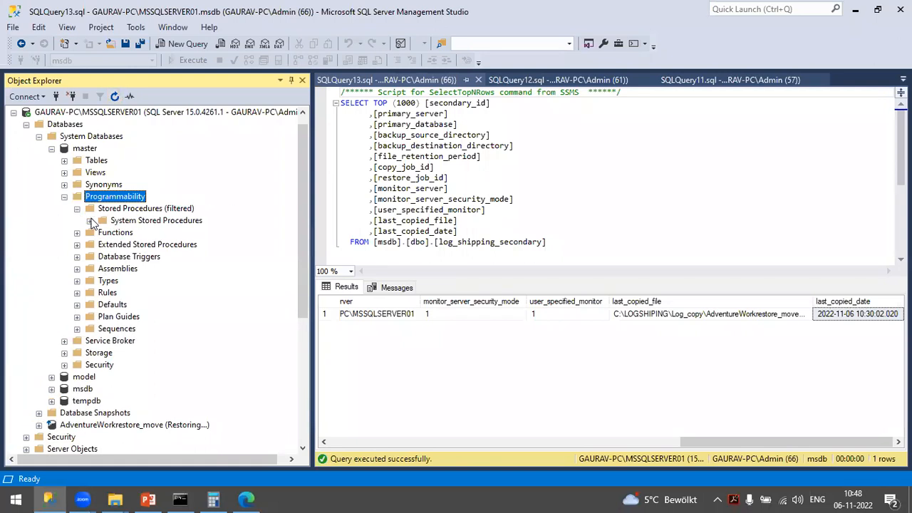
pyautogui.click(89, 221)
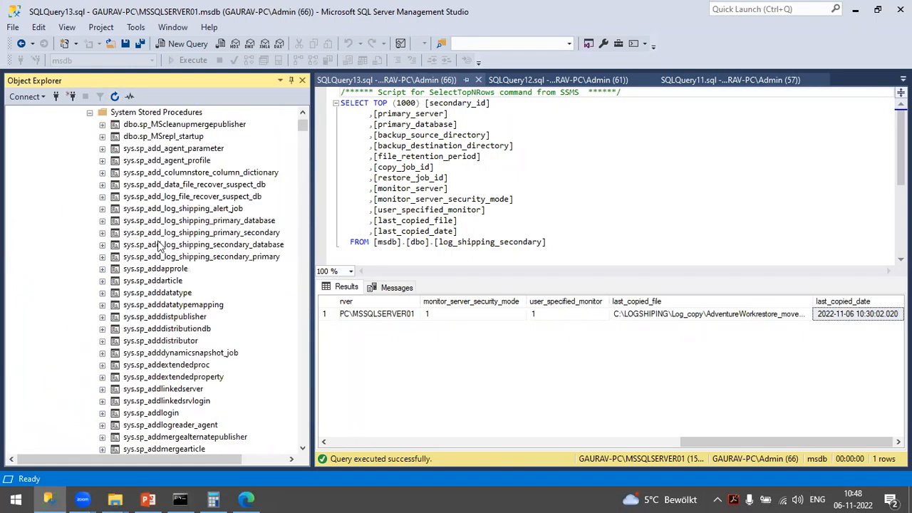
pyautogui.scroll(-20, 158, 258)
pyautogui.scroll(-18, 159, 259)
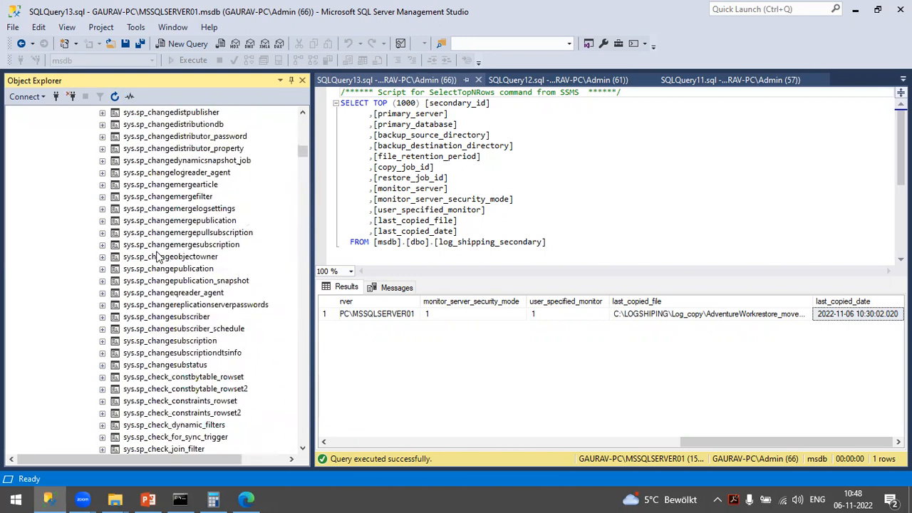
pyautogui.scroll(-5, 158, 258)
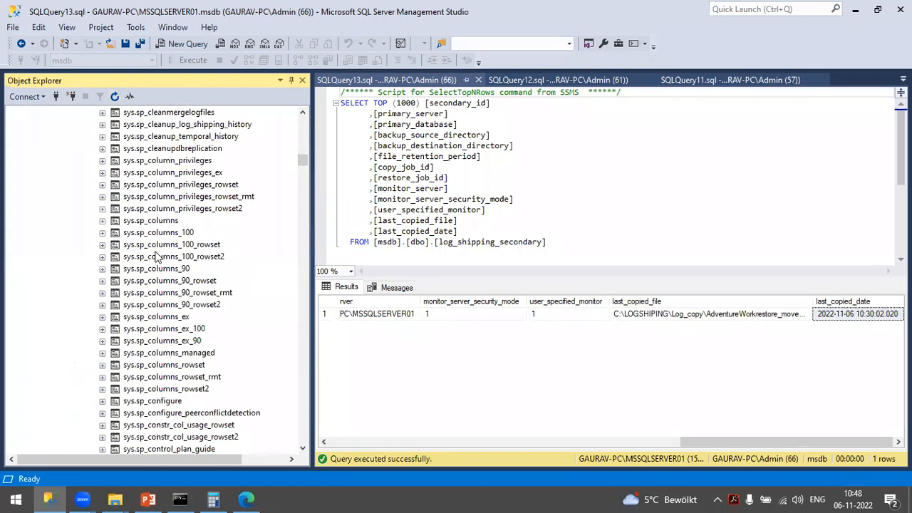
pyautogui.scroll(2, 157, 258)
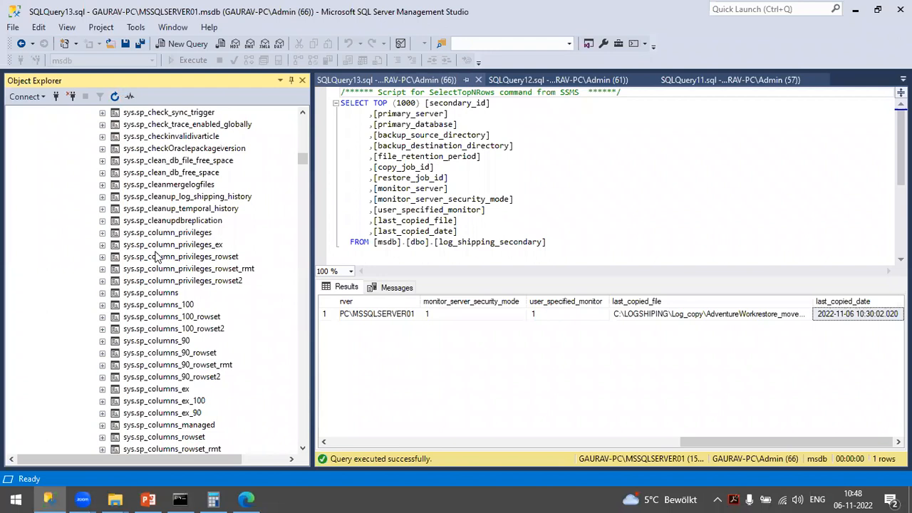
pyautogui.scroll(2, 157, 258)
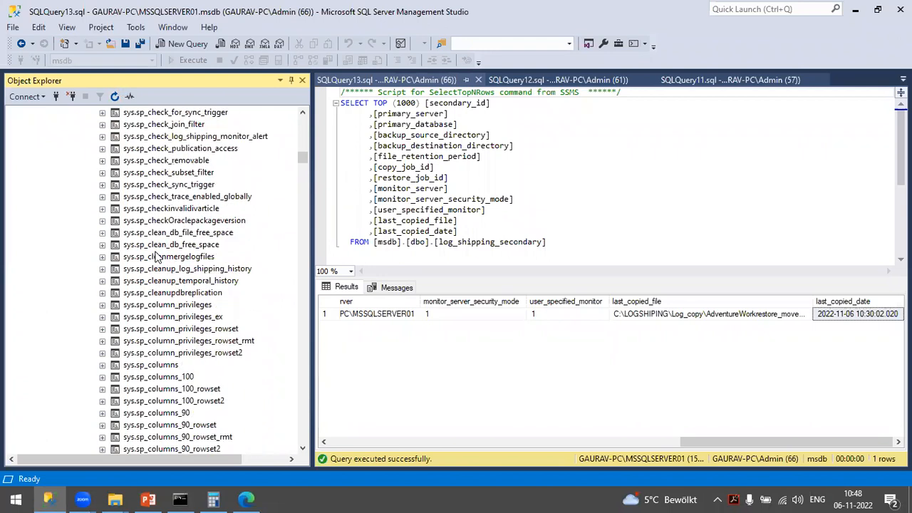
pyautogui.click(214, 137)
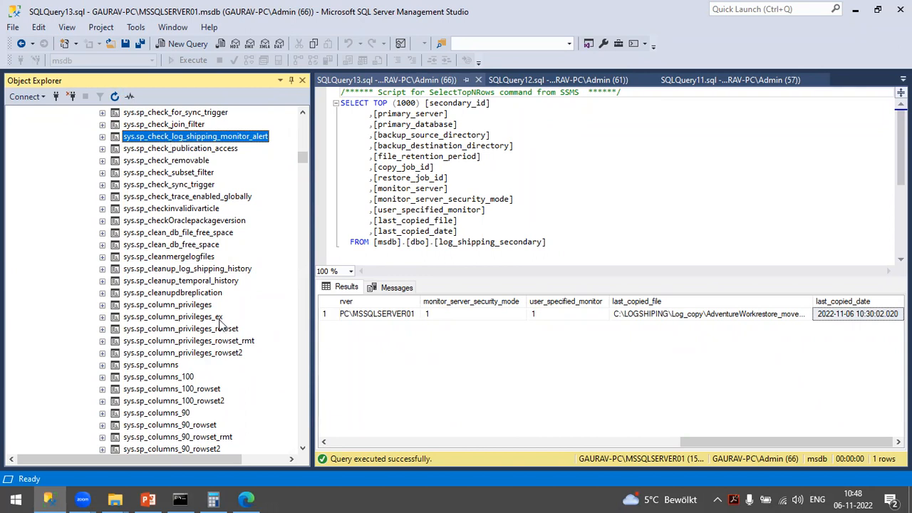
# - Expand the parameters of sys.sp_check_log_shipping_monitor_alert and open the procedure's script for modification
pyautogui.click(102, 136)
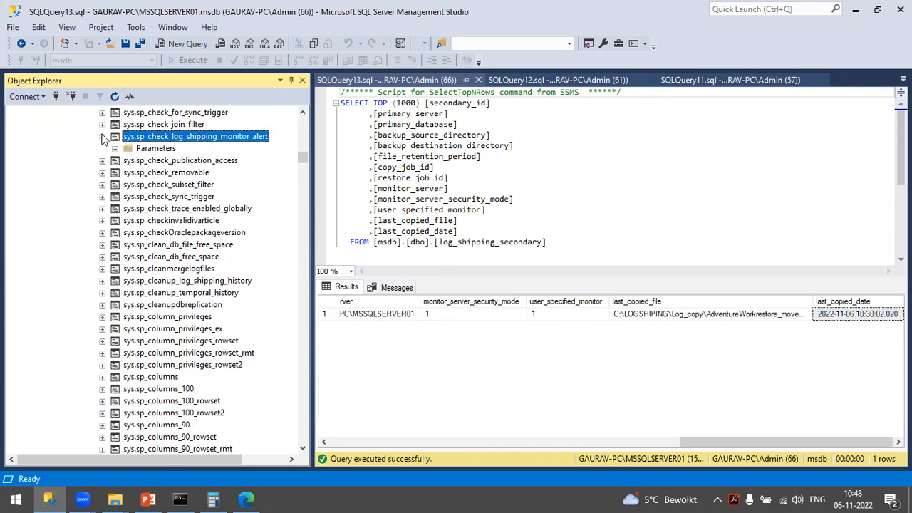
pyautogui.click(114, 149)
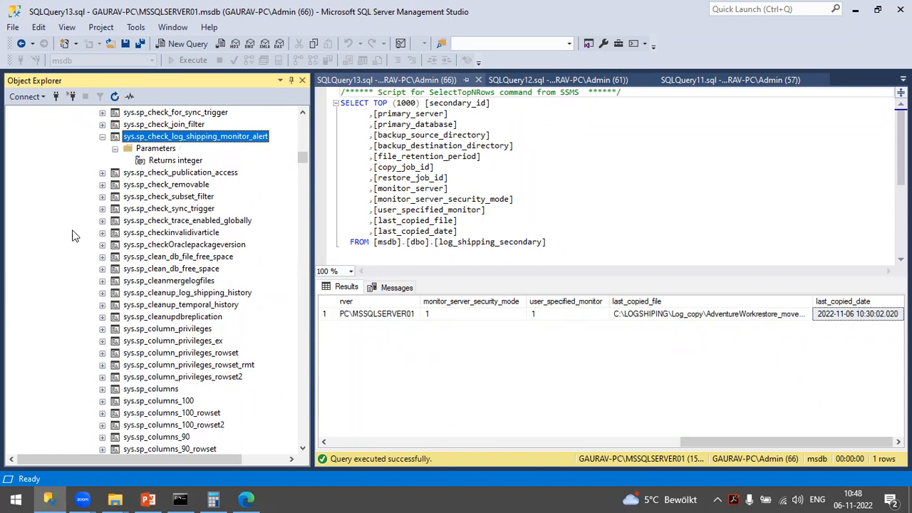
pyautogui.click(157, 149)
pyautogui.click(162, 161)
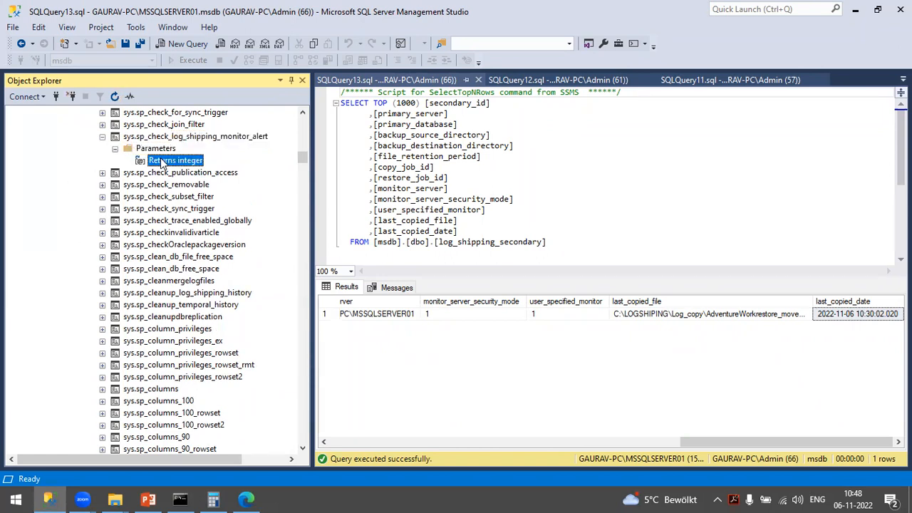
pyautogui.rightClick(163, 164)
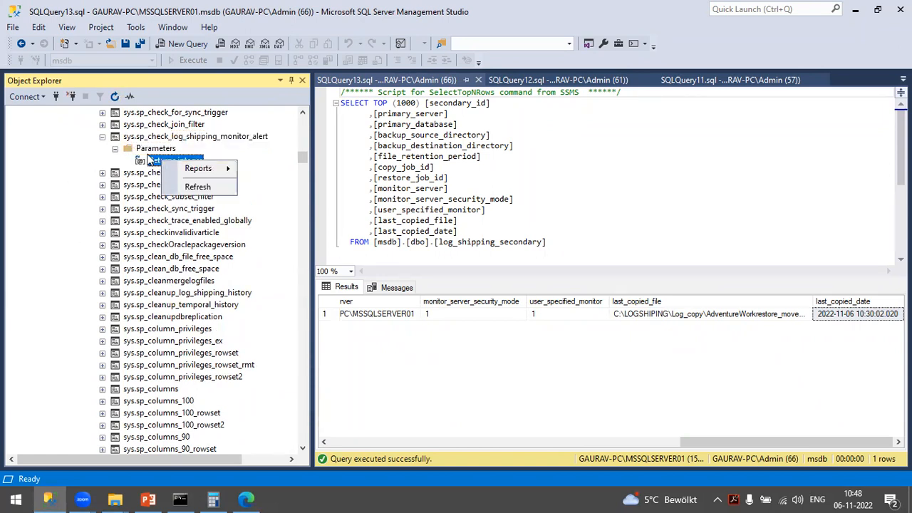
pyautogui.click(148, 161)
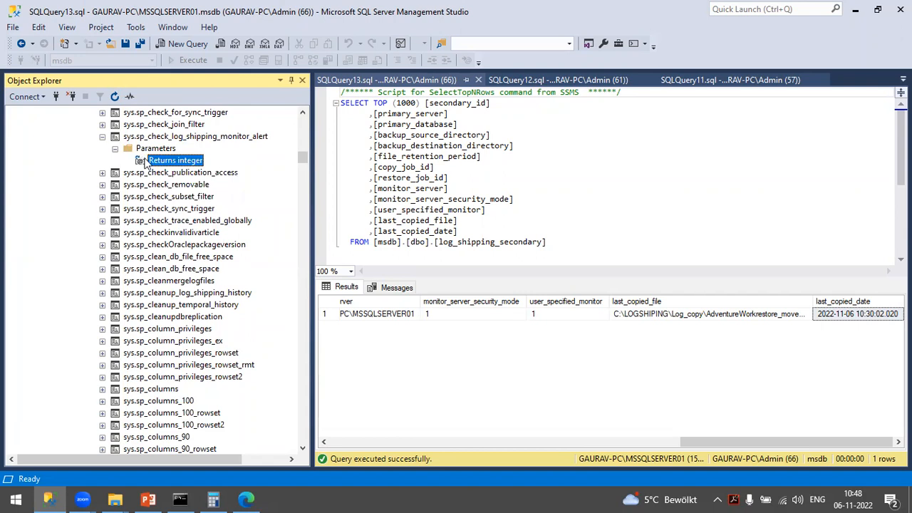
pyautogui.rightClick(178, 137)
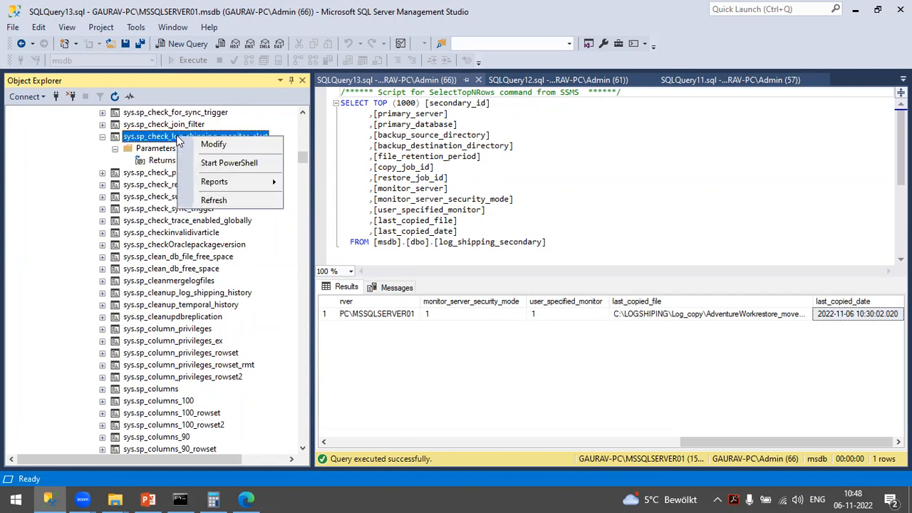
pyautogui.click(226, 147)
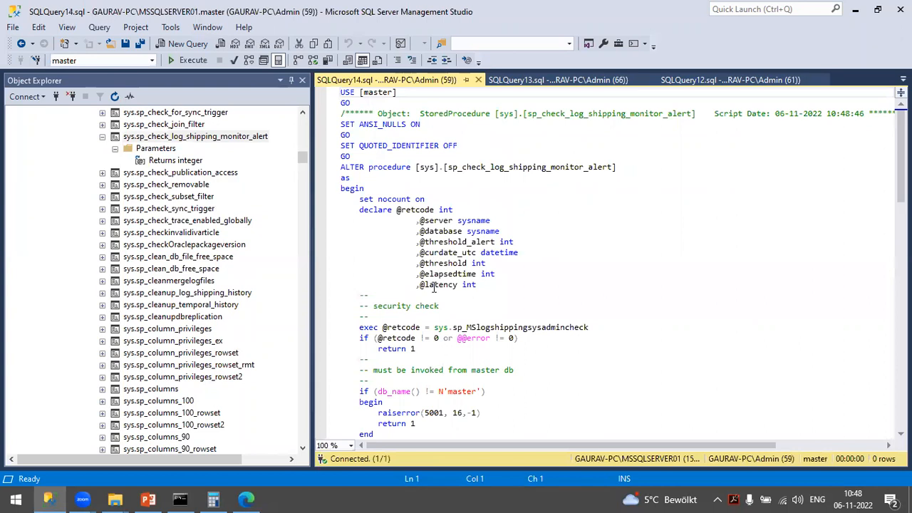
# - Review the procedure script from its ALTER statement to the primary and secondary server queries in the #hclsalert cursor
pyautogui.moveTo(431, 166); pyautogui.dragTo(623, 167)
pyautogui.scroll(-11, 523, 225)
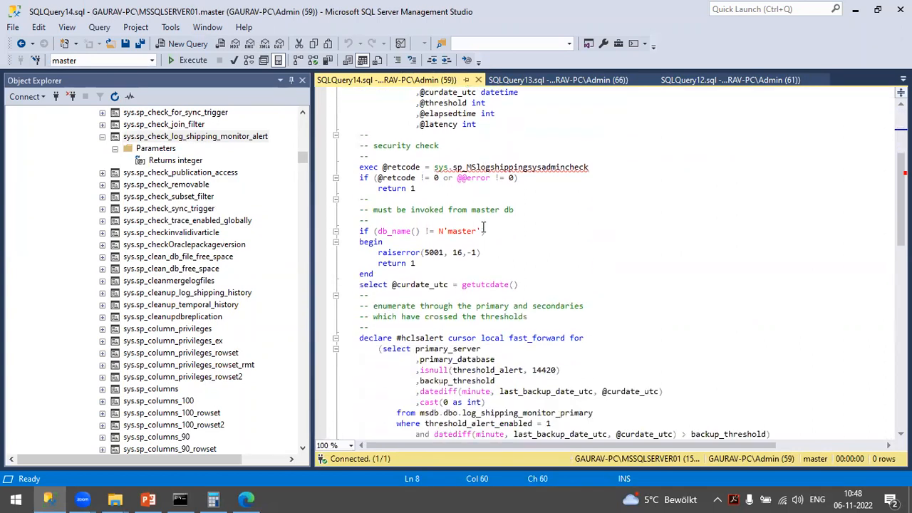
pyautogui.moveTo(377, 161); pyautogui.dragTo(570, 250)
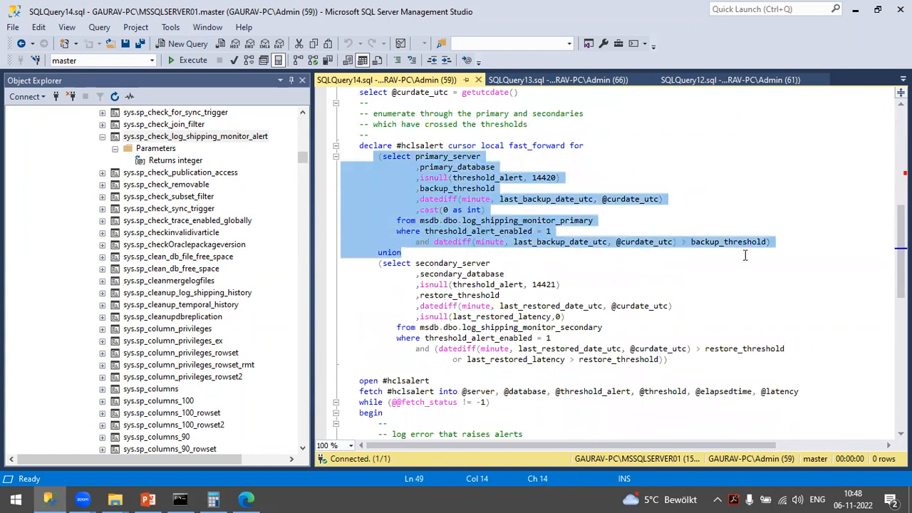
pyautogui.moveTo(746, 255); pyautogui.dragTo(775, 242)
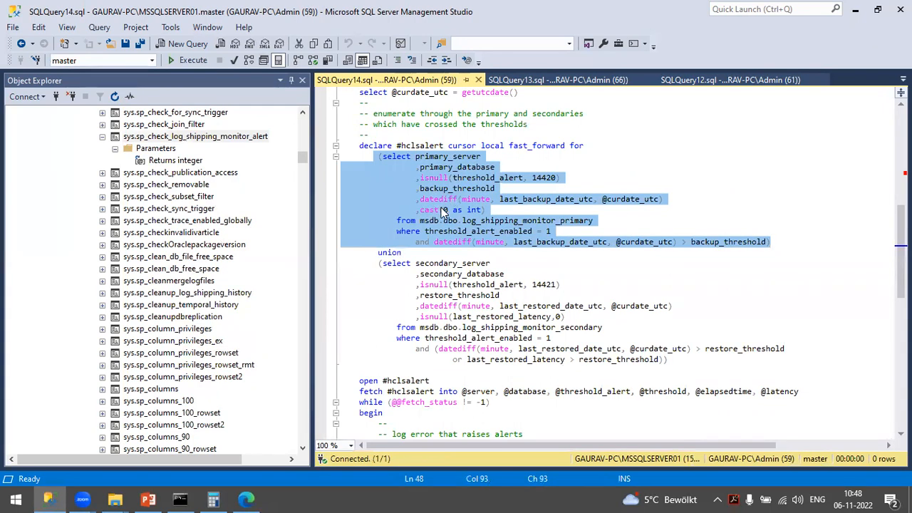
pyautogui.click(399, 273)
pyautogui.moveTo(378, 263); pyautogui.dragTo(668, 377)
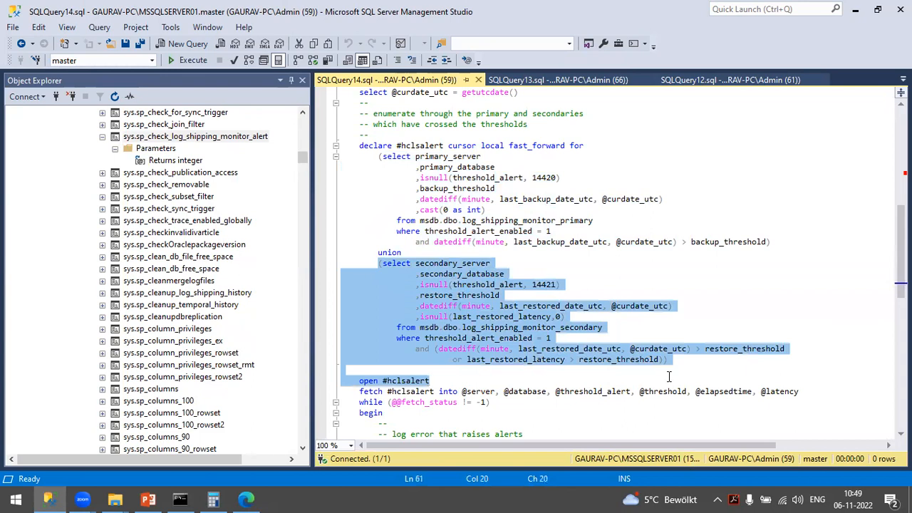
pyautogui.scroll(-1, 451, 237)
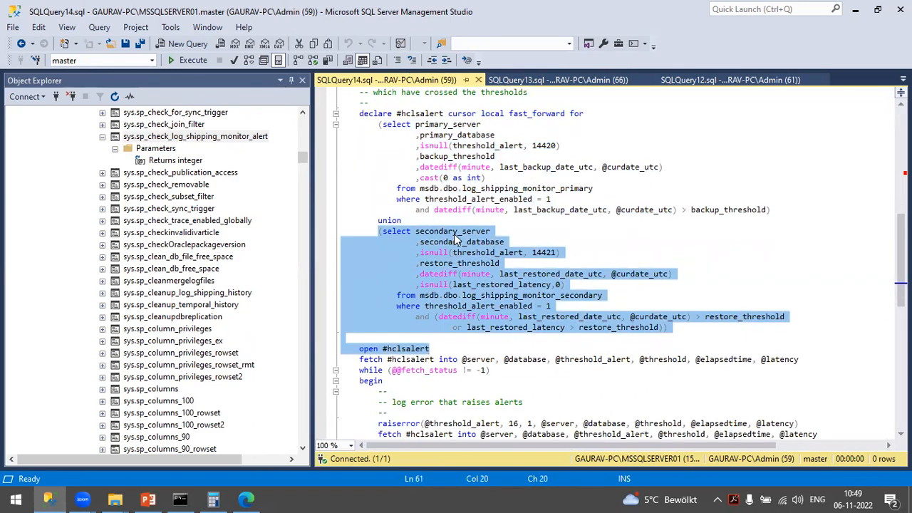
# - Examine the cursor's backup_threshold and restore_threshold conditions and the raiserror section that raises the alerts
pyautogui.click(415, 124)
pyautogui.moveTo(416, 124); pyautogui.dragTo(487, 135)
pyautogui.moveTo(690, 209); pyautogui.dragTo(771, 211)
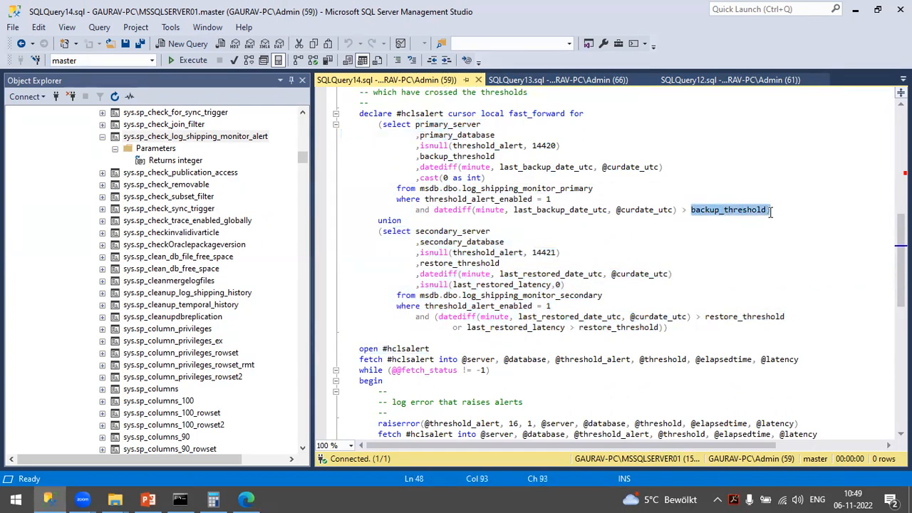
pyautogui.scroll(-4, 586, 243)
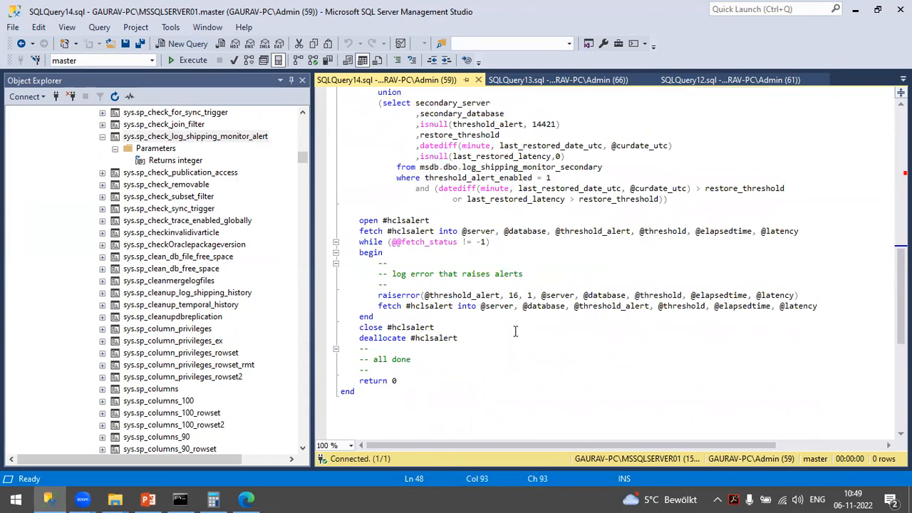
pyautogui.scroll(3, 515, 332)
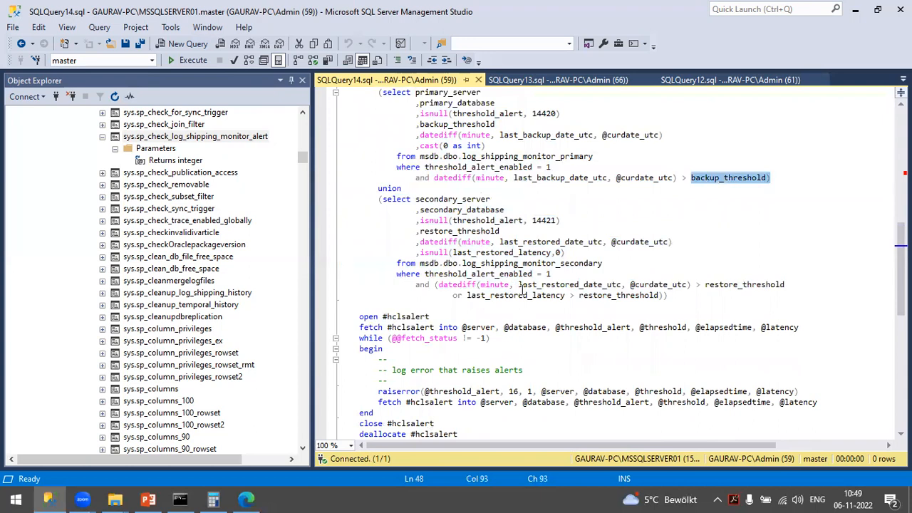
pyautogui.scroll(-5, 520, 248)
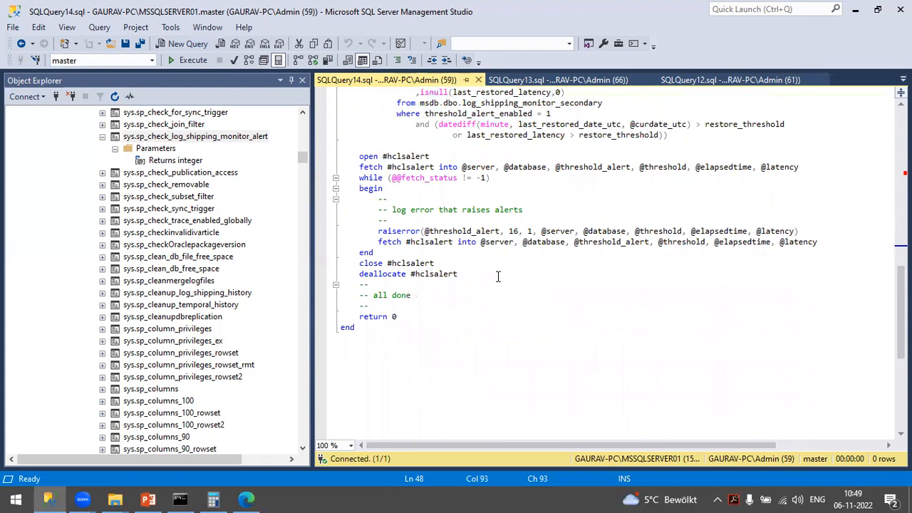
pyautogui.scroll(1, 499, 279)
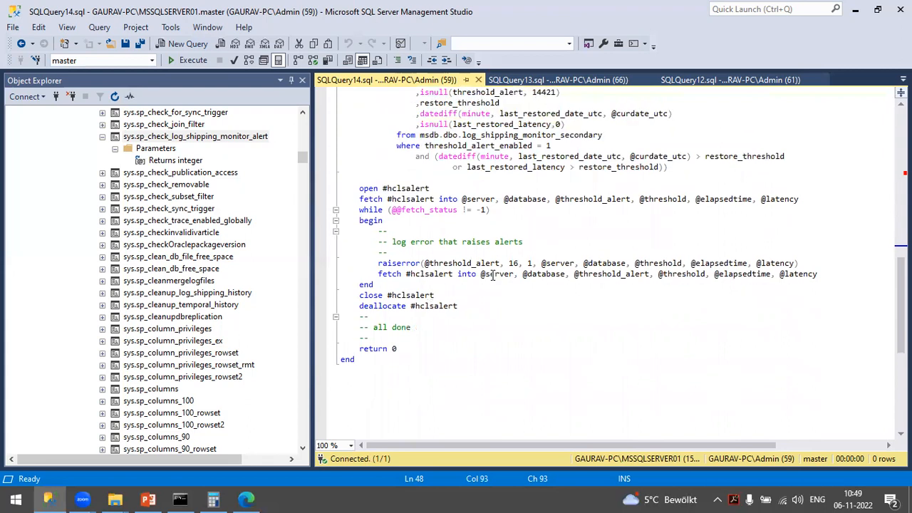
pyautogui.moveTo(467, 167); pyautogui.dragTo(660, 167)
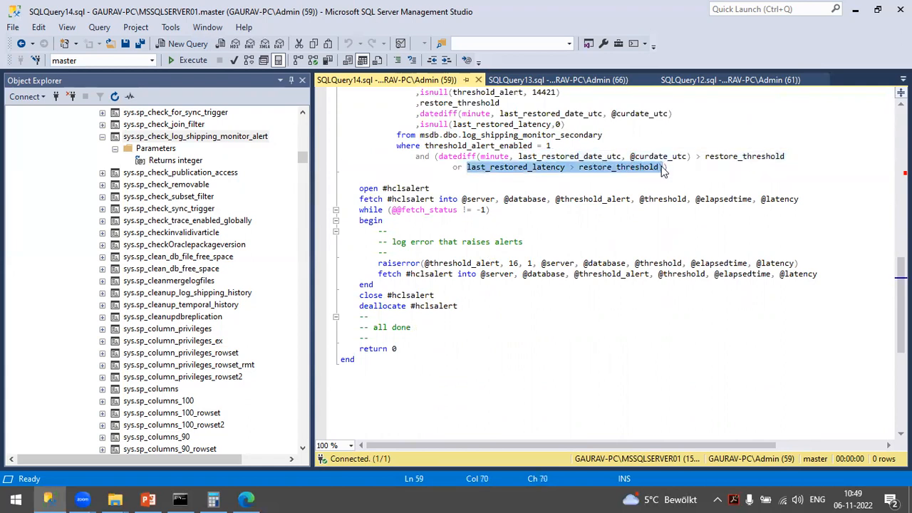
pyautogui.click(603, 167)
pyautogui.moveTo(572, 167); pyautogui.dragTo(663, 167)
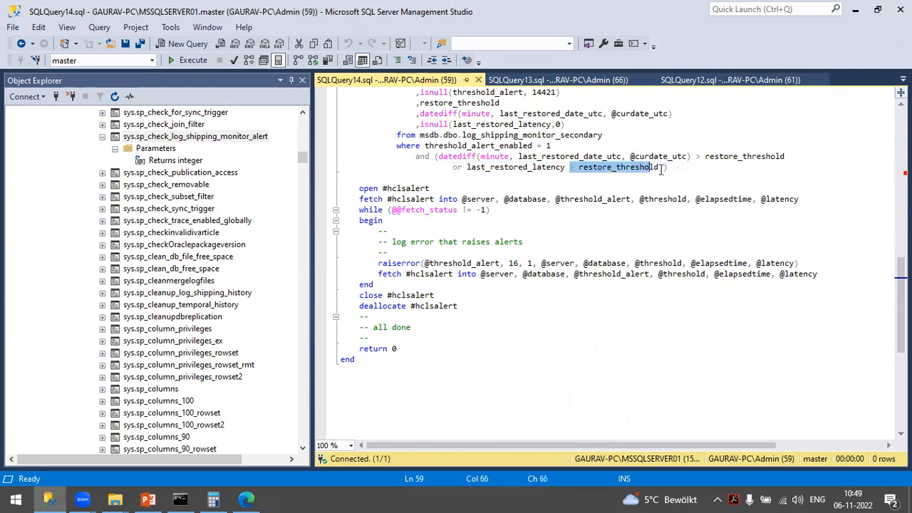
pyautogui.scroll(2, 469, 274)
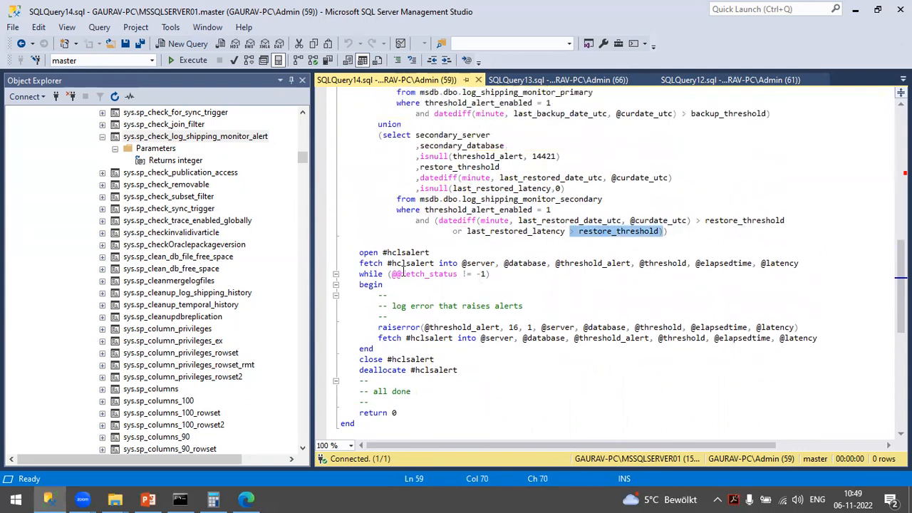
pyautogui.scroll(2, 403, 273)
pyautogui.scroll(2, 403, 143)
pyautogui.moveTo(359, 145); pyautogui.dragTo(492, 317)
pyautogui.click(444, 273)
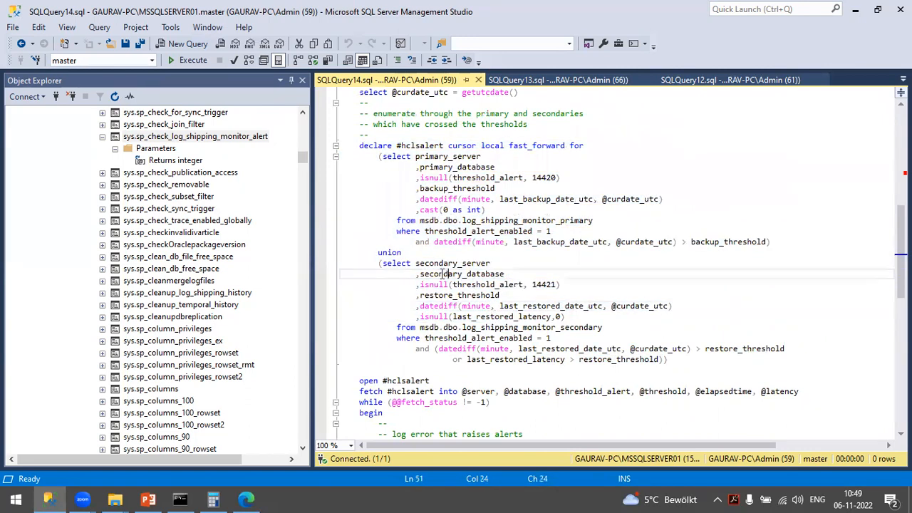
pyautogui.moveTo(377, 156); pyautogui.dragTo(676, 370)
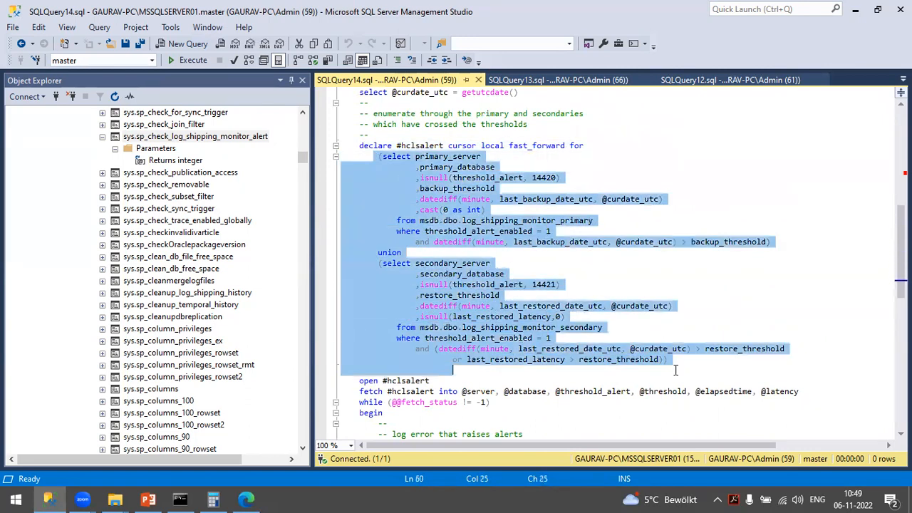
pyautogui.click(612, 350)
pyautogui.doubleClick(644, 241)
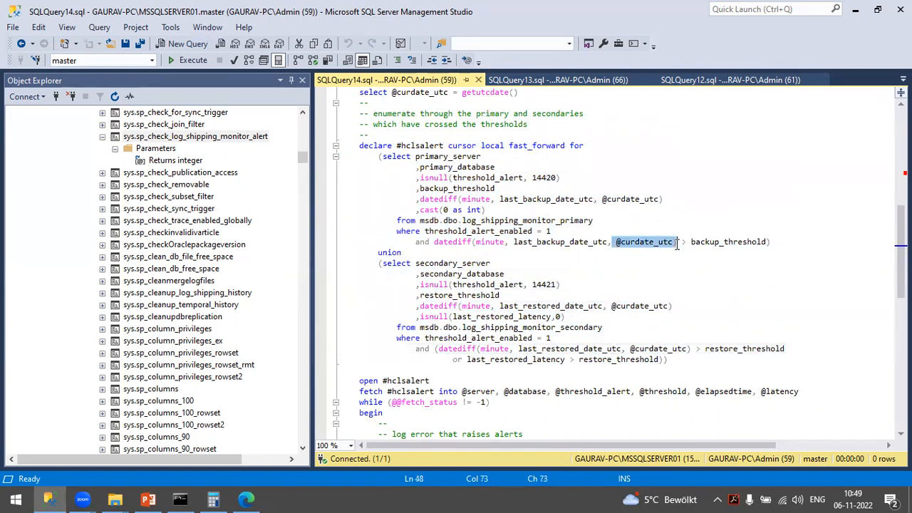
pyautogui.click(667, 247)
pyautogui.doubleClick(631, 199)
pyautogui.click(491, 263)
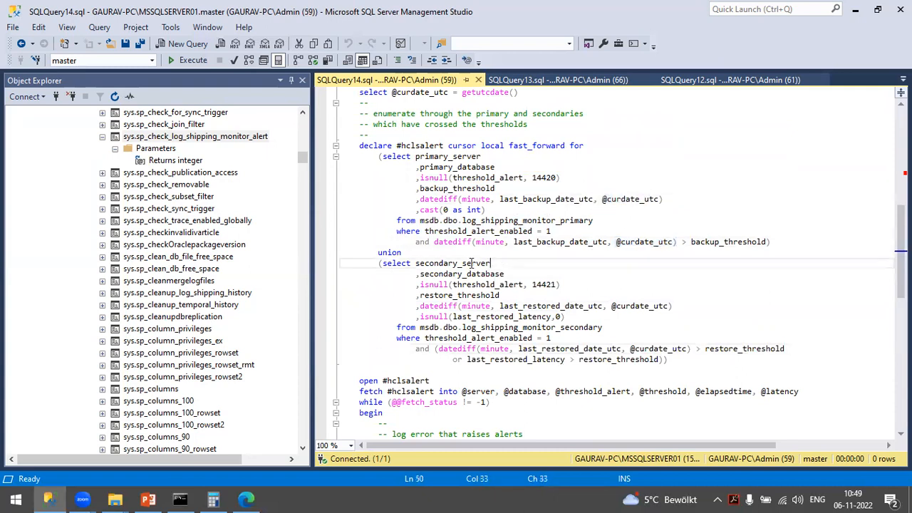
# - Try to execute only the cursor's union query on the primary and secondary monitor tables, and recheck the surrounding script
pyautogui.moveTo(667, 361); pyautogui.dragTo(372, 157)
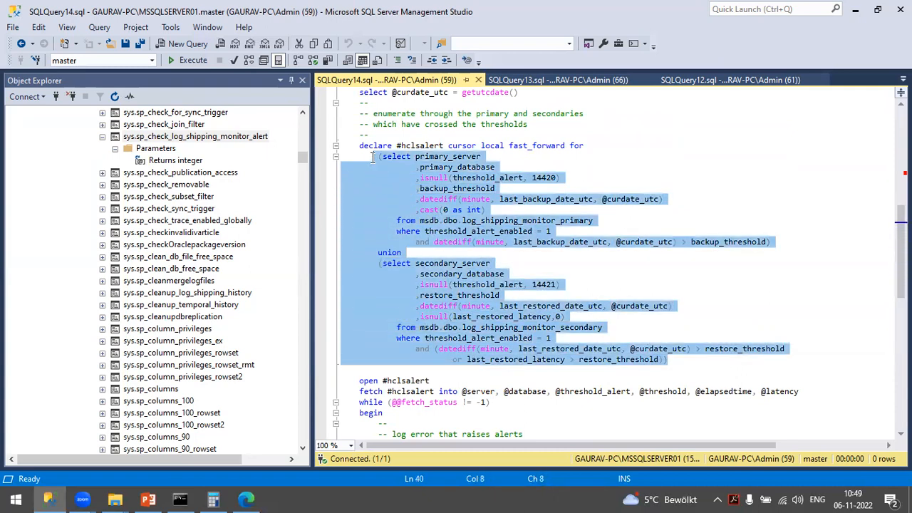
pyautogui.click(185, 60)
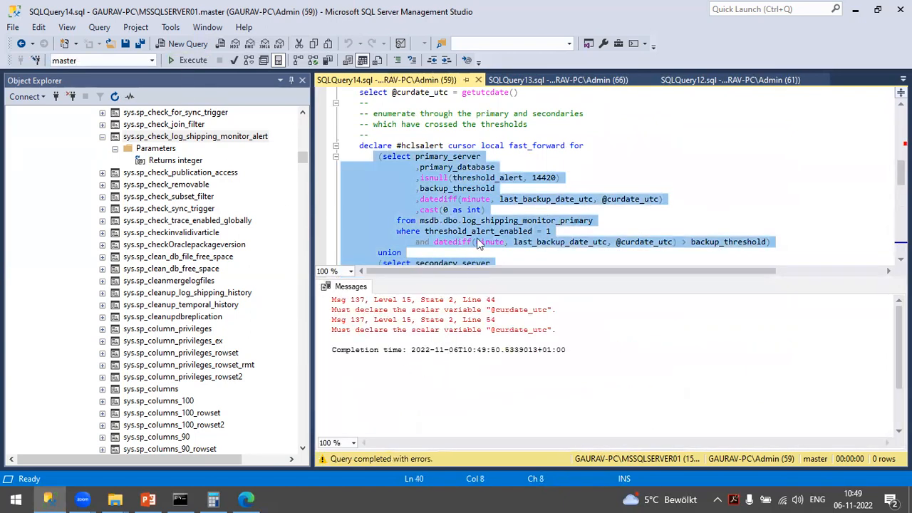
pyautogui.scroll(-2, 460, 207)
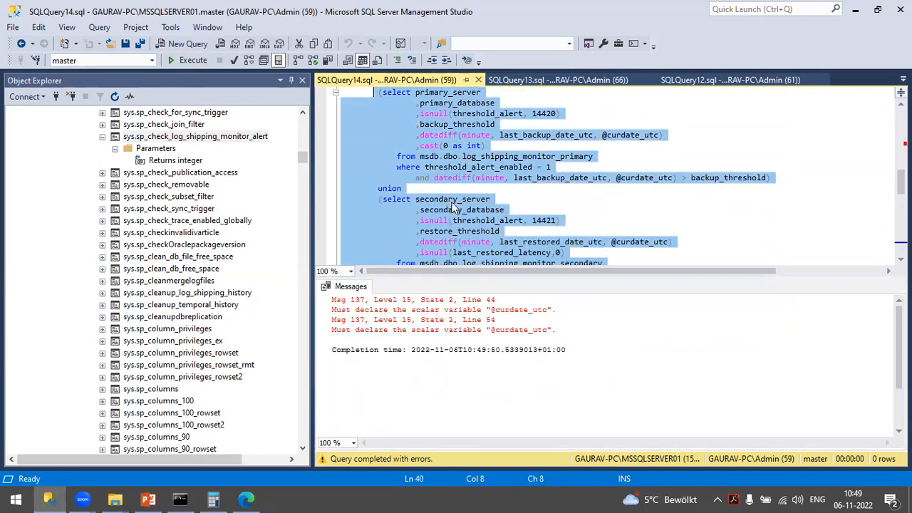
pyautogui.scroll(9, 460, 208)
pyautogui.scroll(3, 463, 209)
pyautogui.scroll(-12, 445, 211)
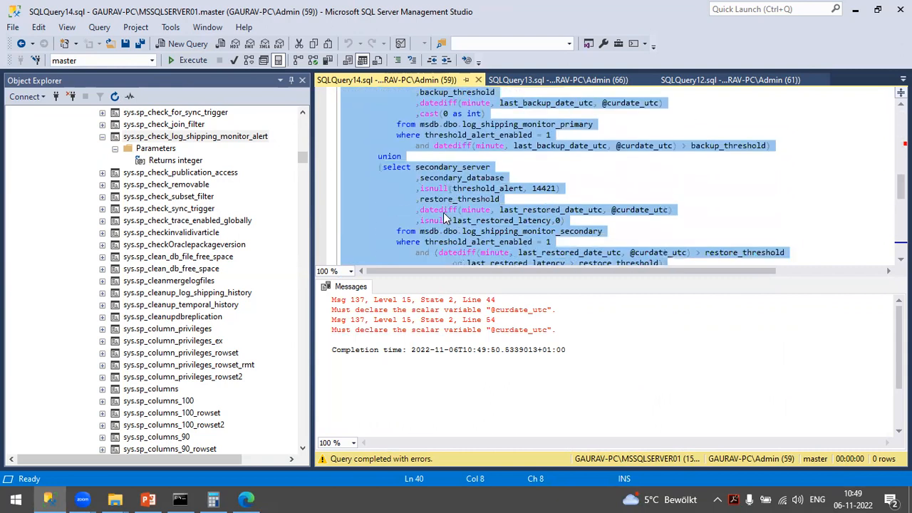
pyautogui.scroll(-3, 443, 213)
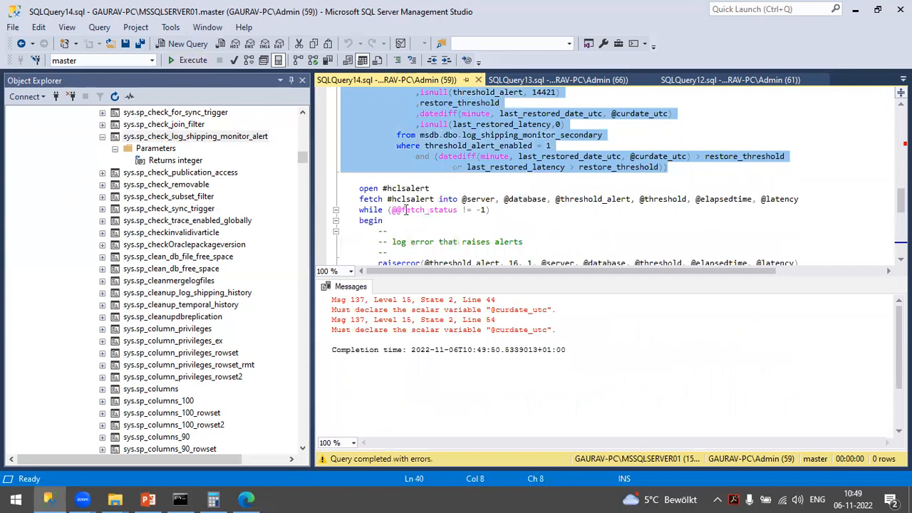
pyautogui.scroll(10, 501, 245)
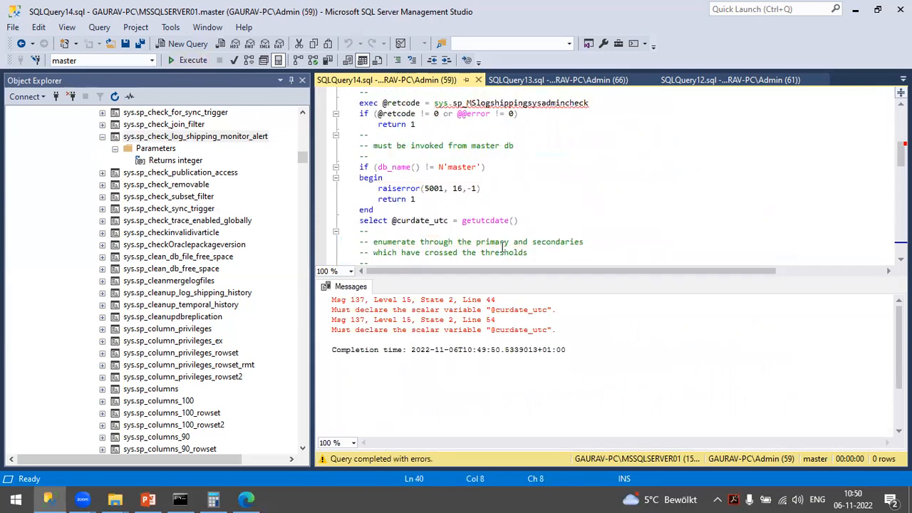
pyautogui.scroll(-2, 502, 246)
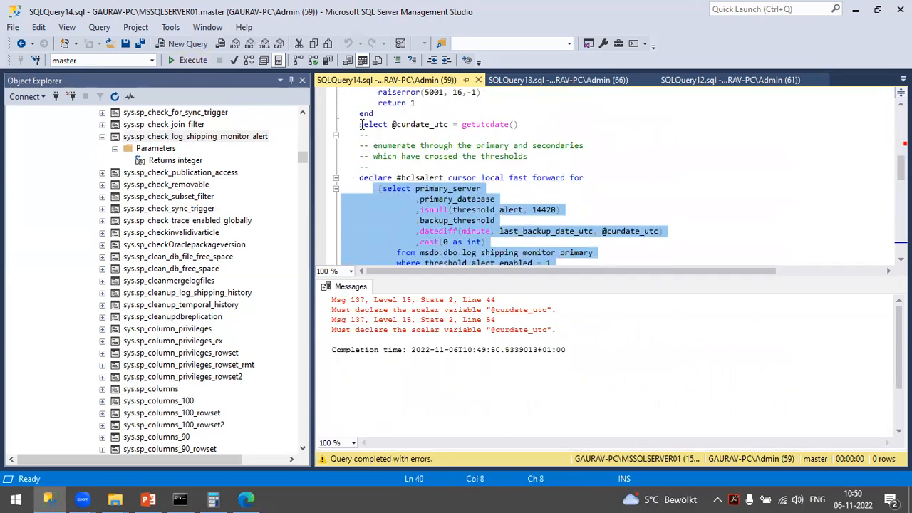
pyautogui.moveTo(449, 165); pyautogui.dragTo(670, 202)
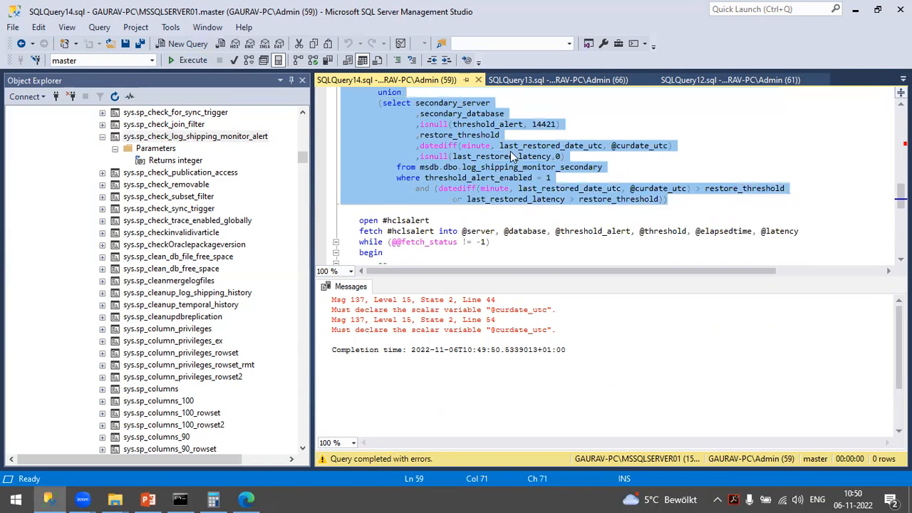
pyautogui.click(194, 61)
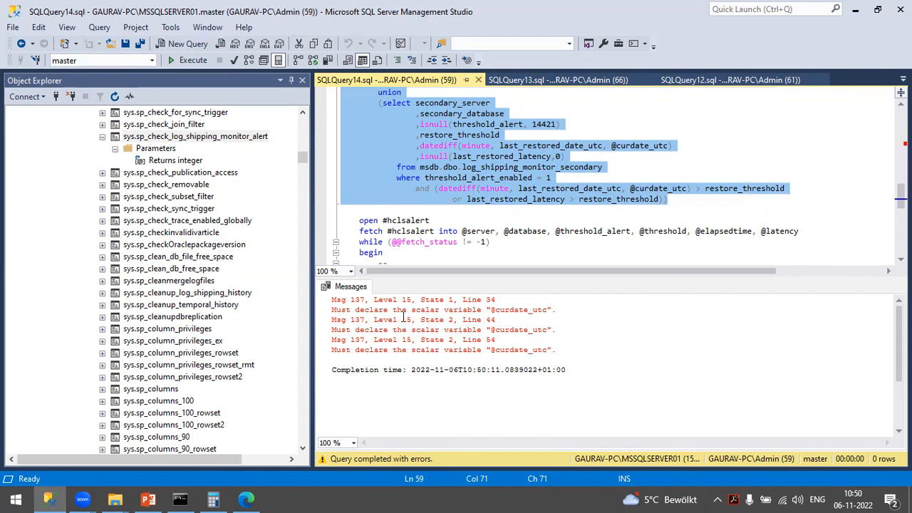
pyautogui.scroll(3, 518, 219)
pyautogui.scroll(6, 518, 219)
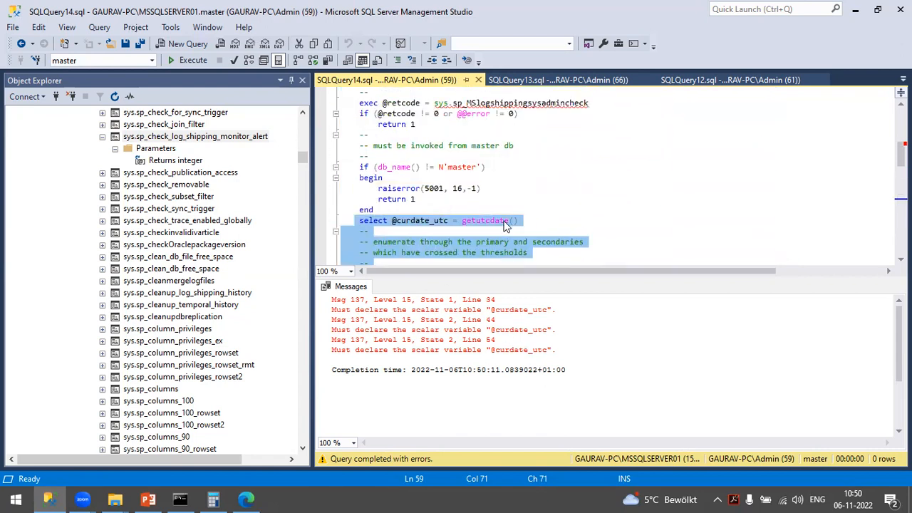
pyautogui.scroll(-2, 556, 220)
pyautogui.scroll(-3, 554, 220)
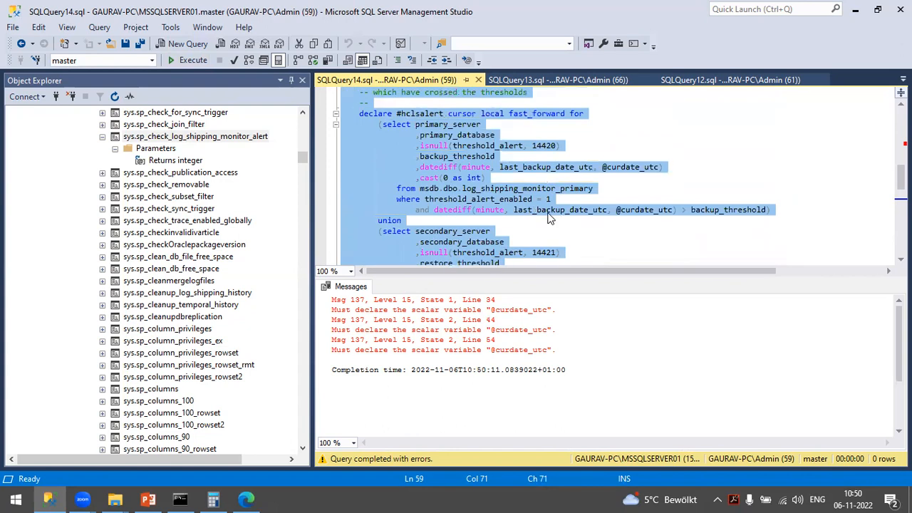
pyautogui.scroll(-4, 541, 214)
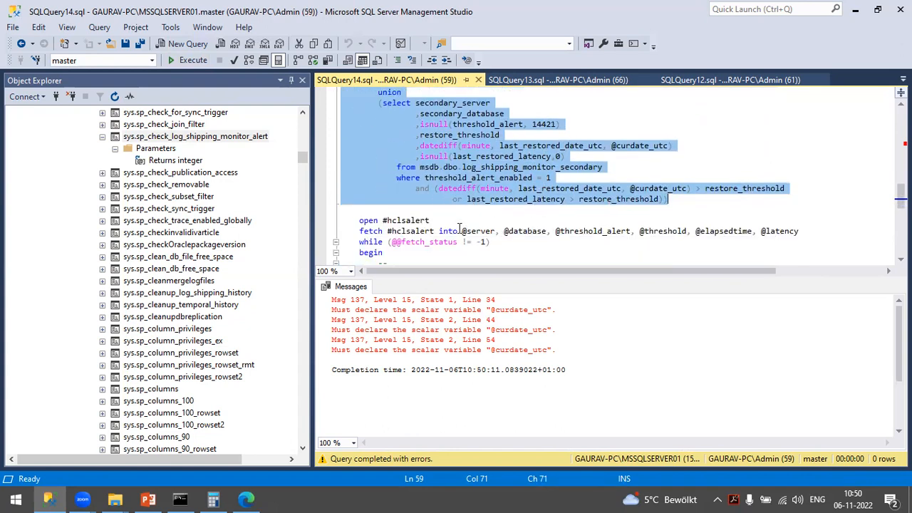
pyautogui.scroll(-4, 431, 239)
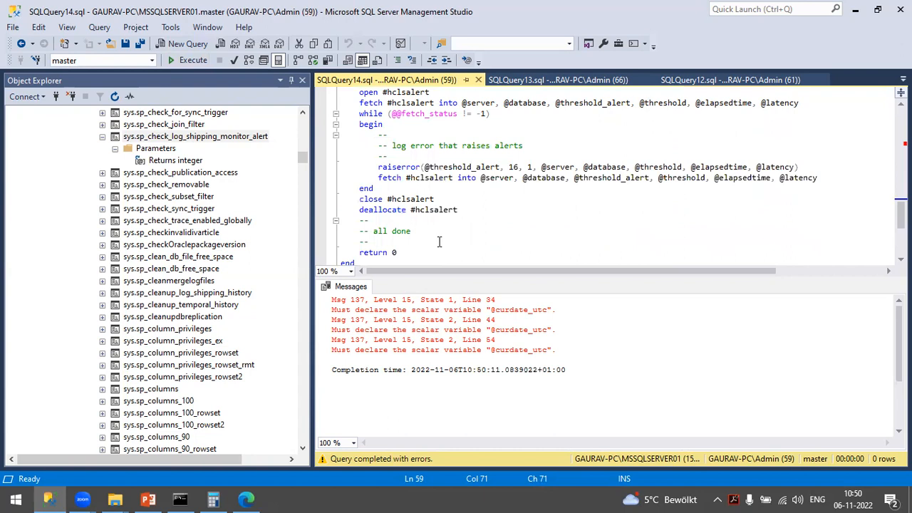
pyautogui.scroll(12, 454, 239)
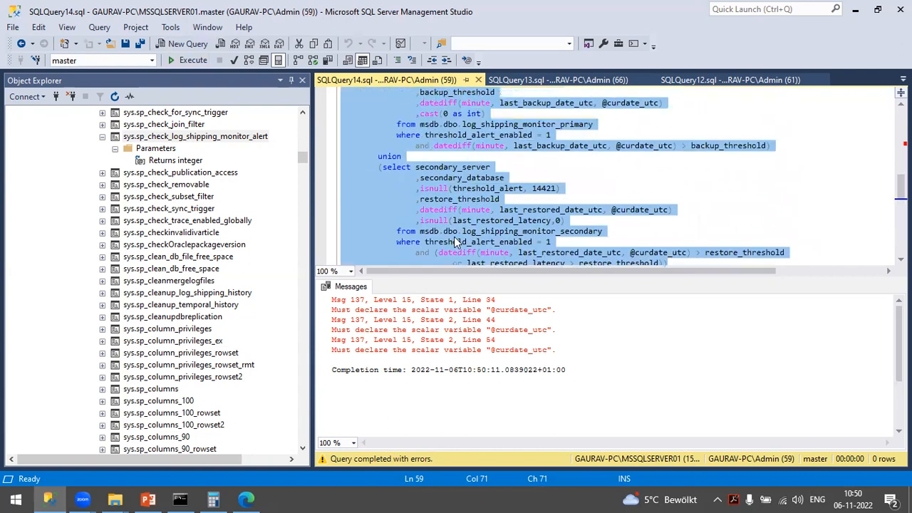
pyautogui.scroll(4, 454, 238)
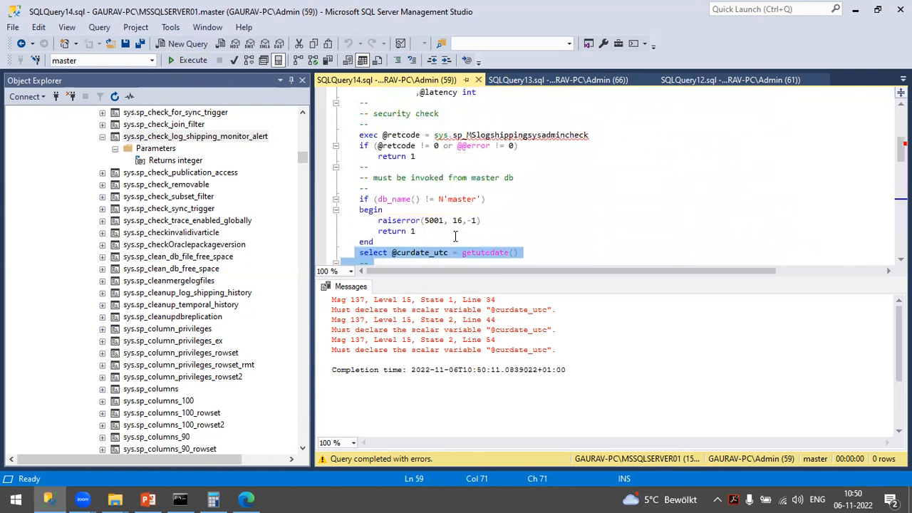
pyautogui.scroll(-5, 455, 236)
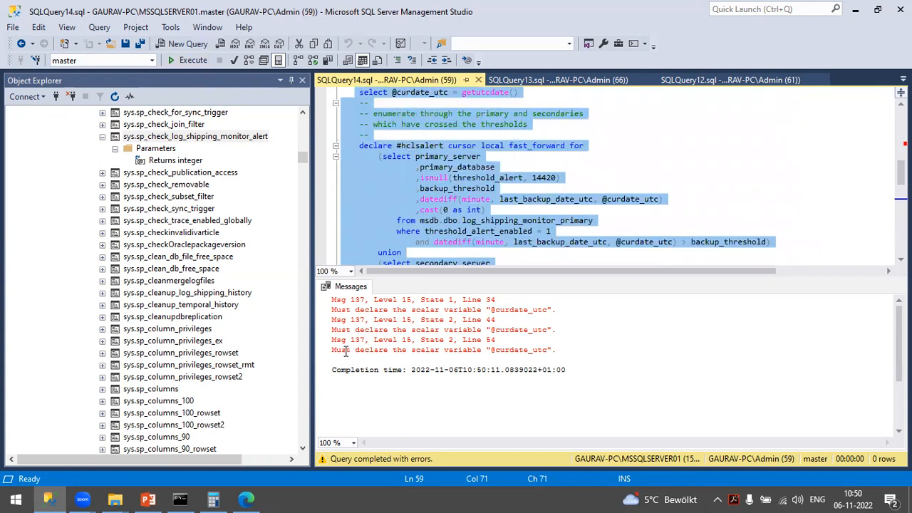
pyautogui.doubleClick(526, 351)
pyautogui.doubleClick(526, 351)
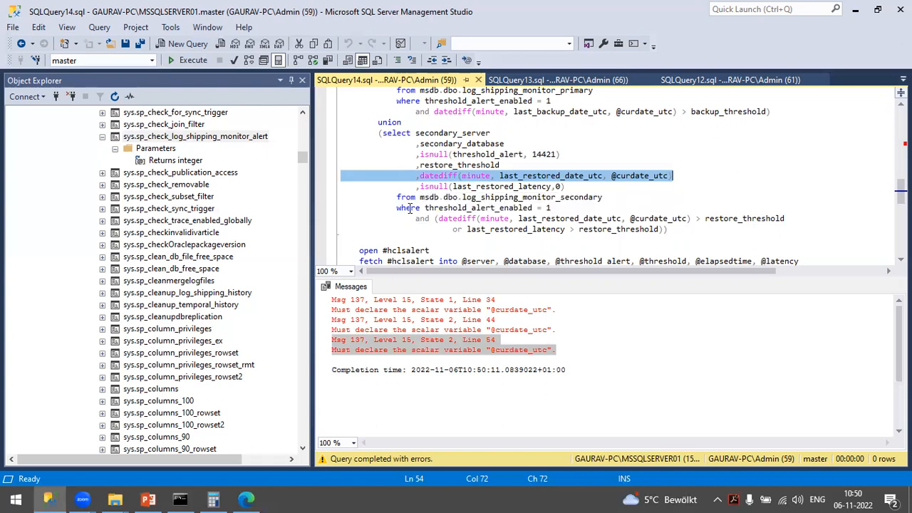
pyautogui.scroll(-3, 417, 203)
pyautogui.scroll(1, 420, 200)
pyautogui.scroll(-2, 431, 172)
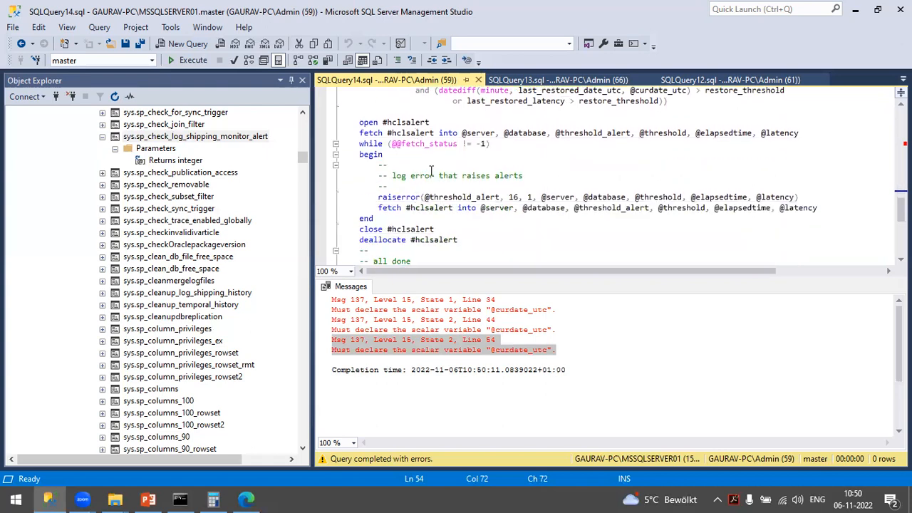
pyautogui.scroll(4, 431, 175)
# - Examine the secondary server query in the cursor, highlighting the whole select and its restore_threshold comparison
pyautogui.click(382, 133)
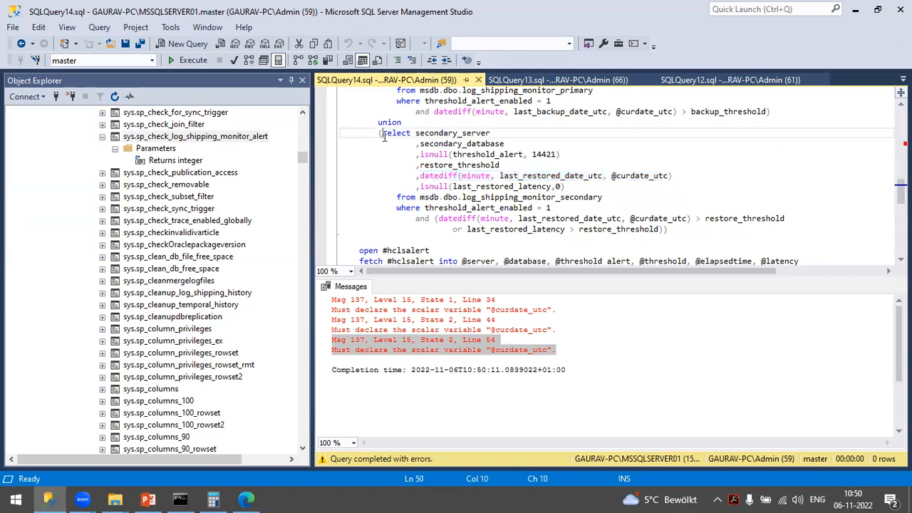
pyautogui.moveTo(400, 136); pyautogui.dragTo(716, 241)
pyautogui.scroll(12, 503, 211)
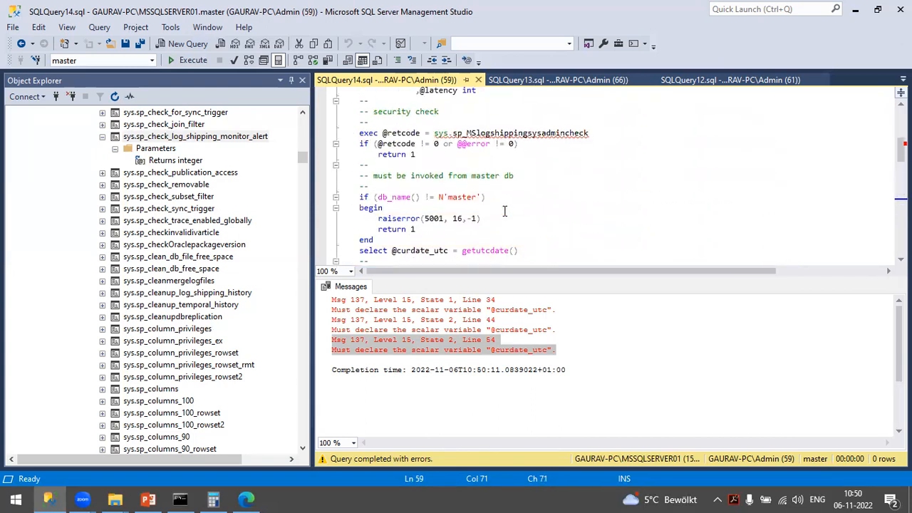
pyautogui.scroll(-12, 503, 211)
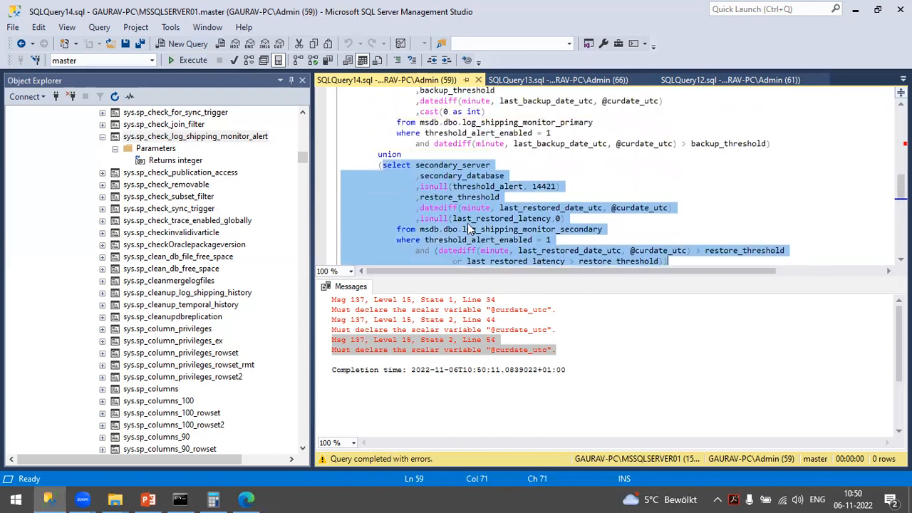
pyautogui.moveTo(690, 144); pyautogui.dragTo(800, 154)
pyautogui.scroll(-3, 729, 171)
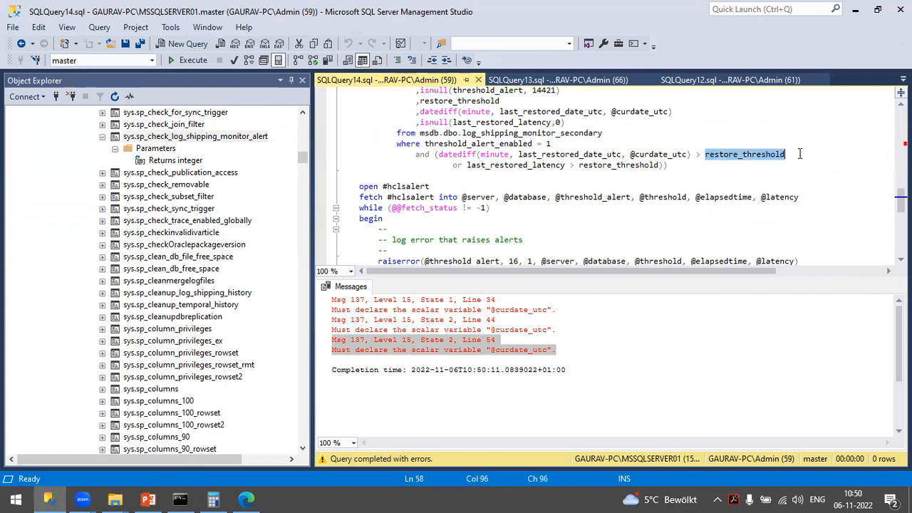
pyautogui.scroll(1, 511, 210)
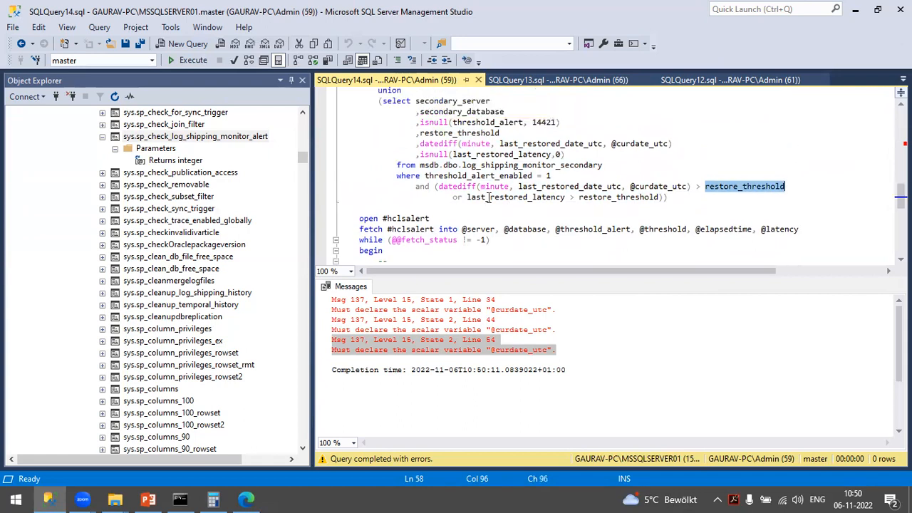
pyautogui.scroll(1, 402, 194)
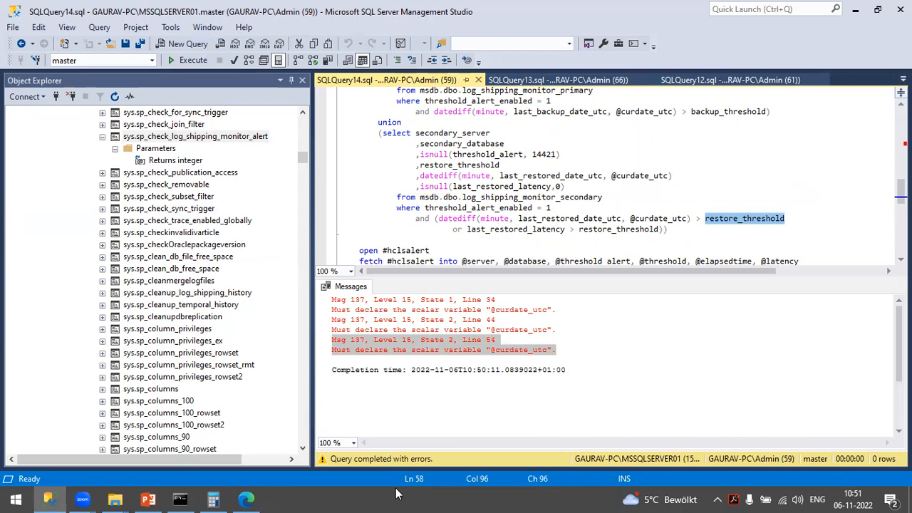
# - Switch to the PowerPoint slide show and advance to the "System Stored Procedure Run Locations" slide
pyautogui.click(156, 498)
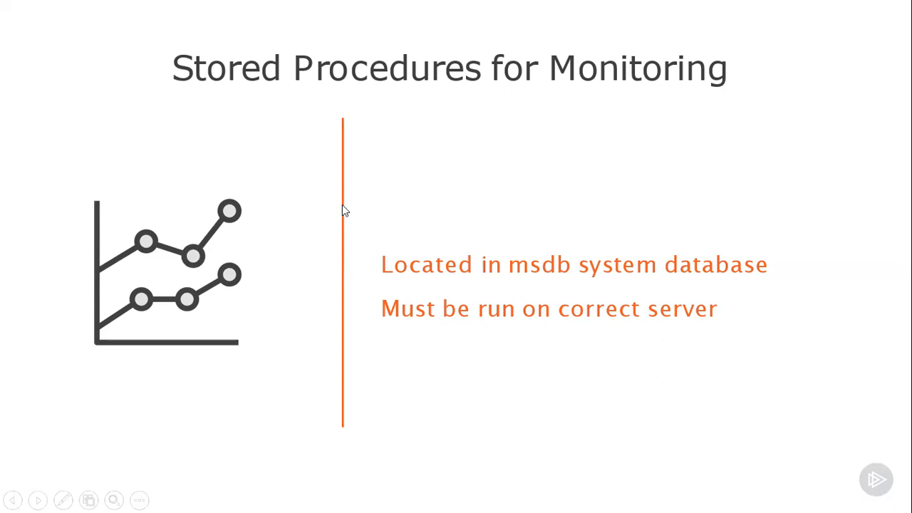
pyautogui.click(560, 212)
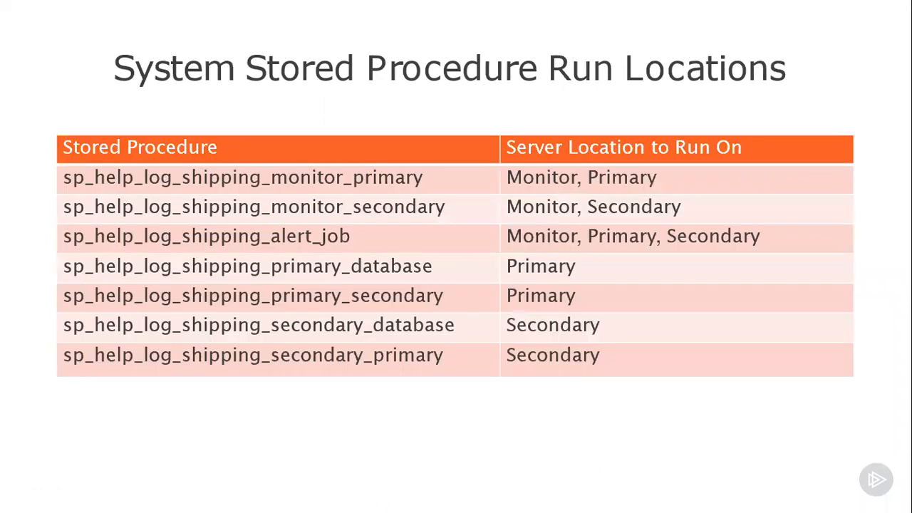